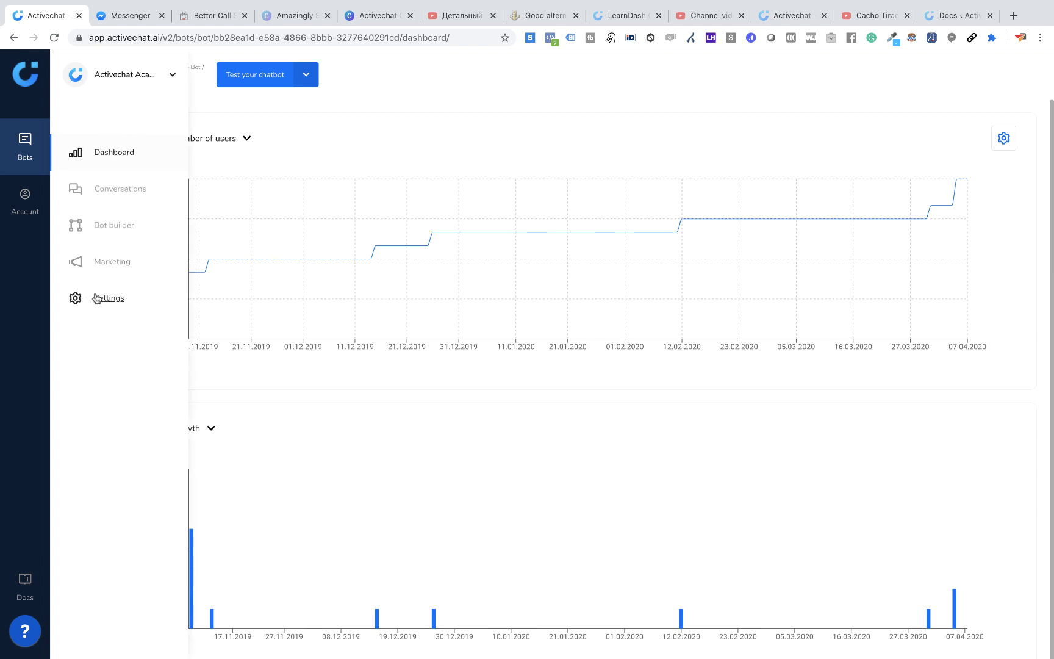
Open the Google integration's settings from the bot's Integrations page.
click(96, 298)
click(106, 379)
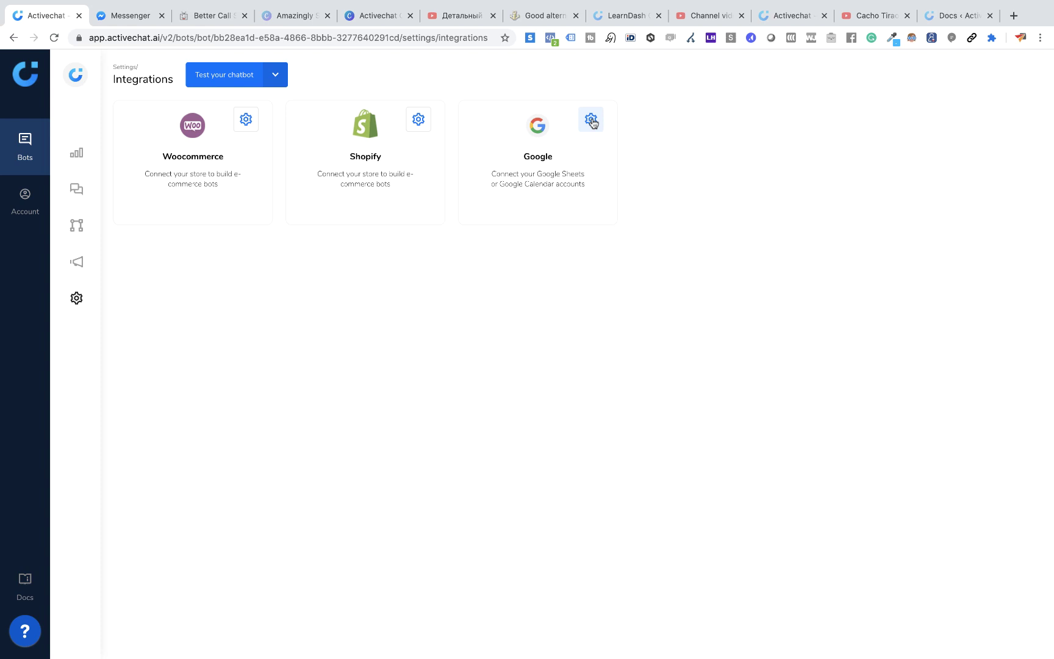
click(591, 120)
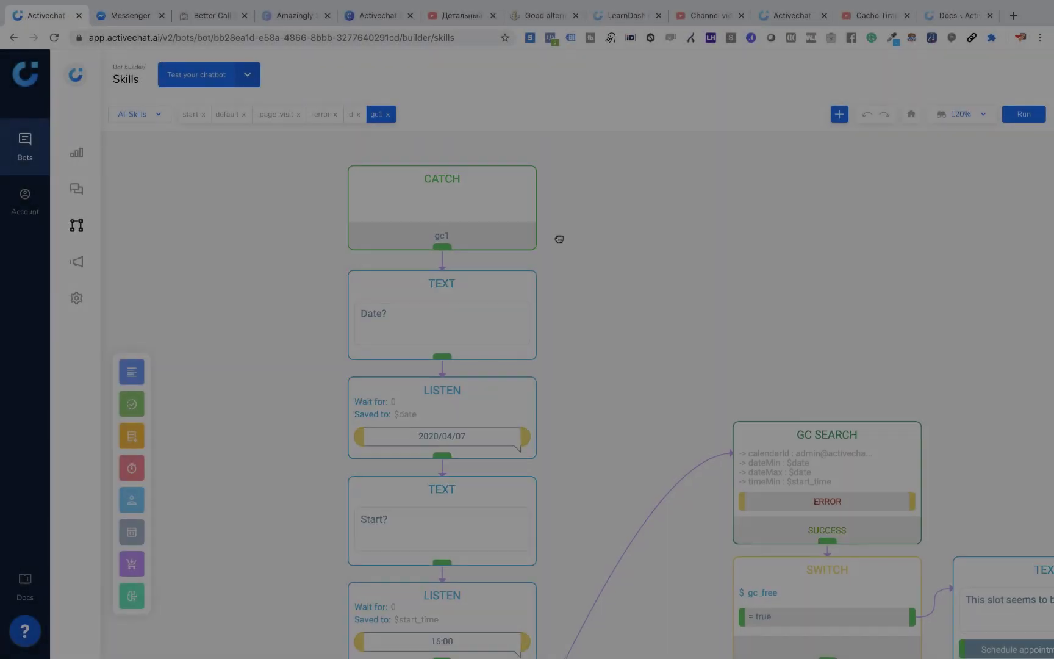
Inspect the "Date?" Text block and the Listen block below it in the gc1 skill, including its save variable and quick reply.
drag(559, 239, 562, 261)
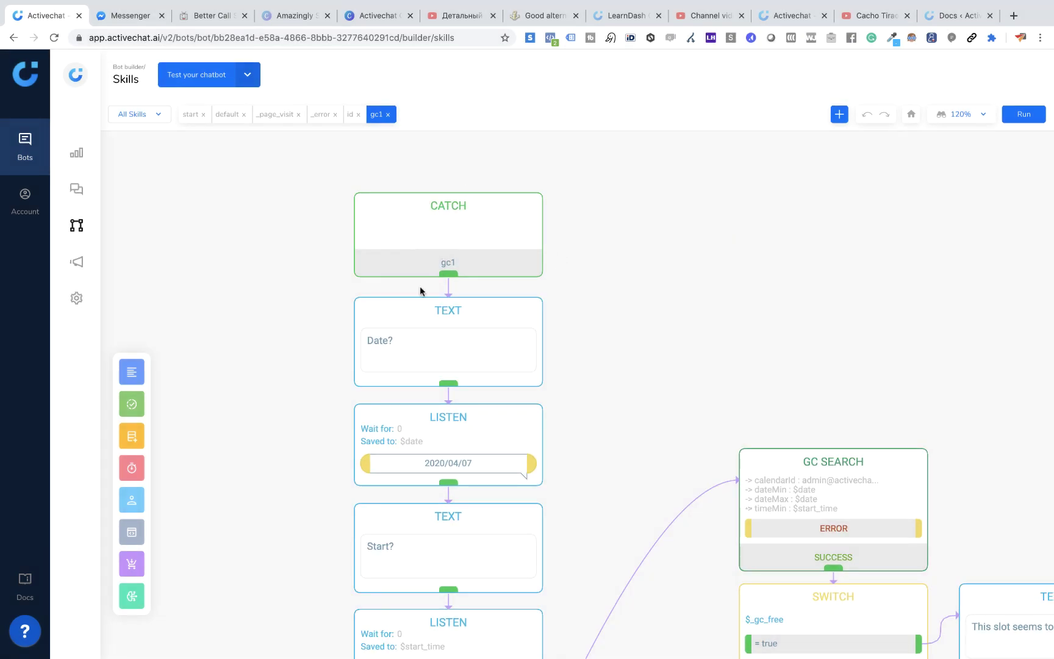
click(433, 319)
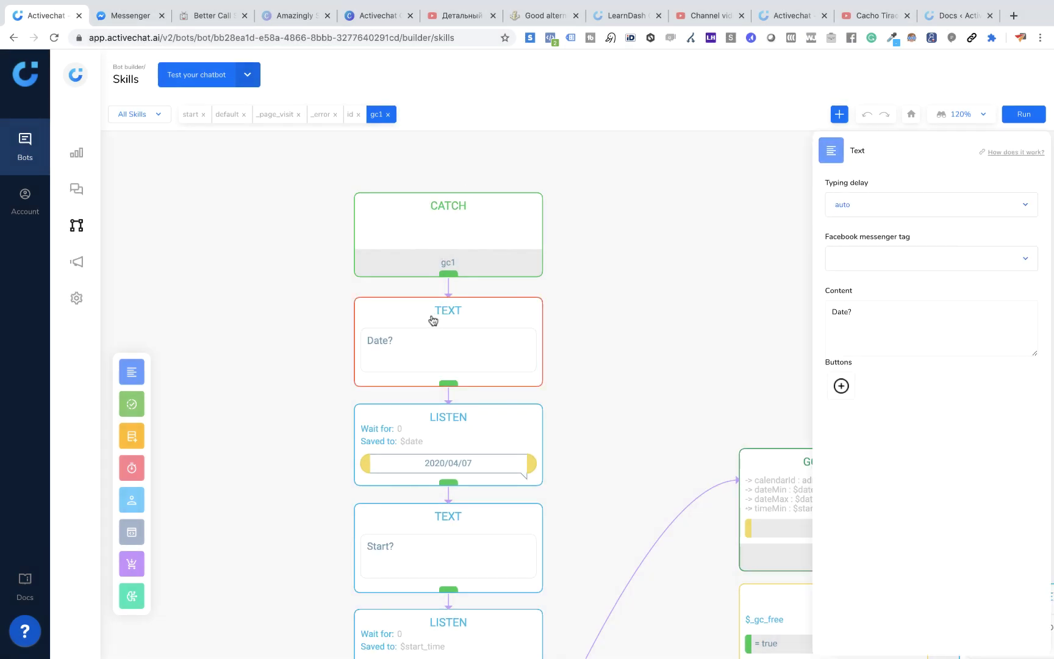
click(484, 430)
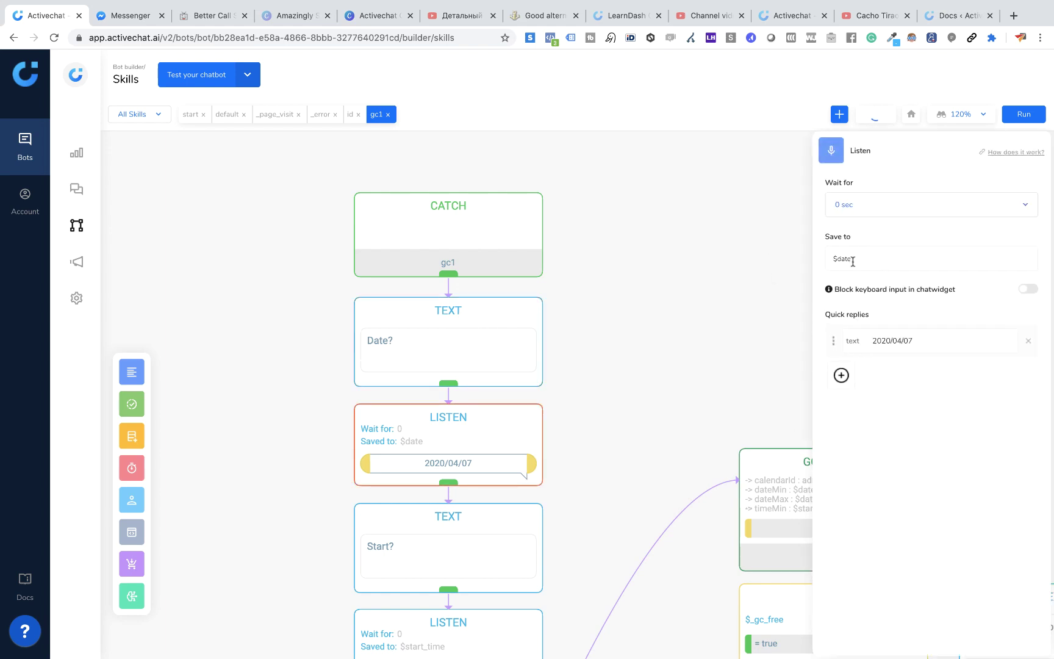
double_click(873, 262)
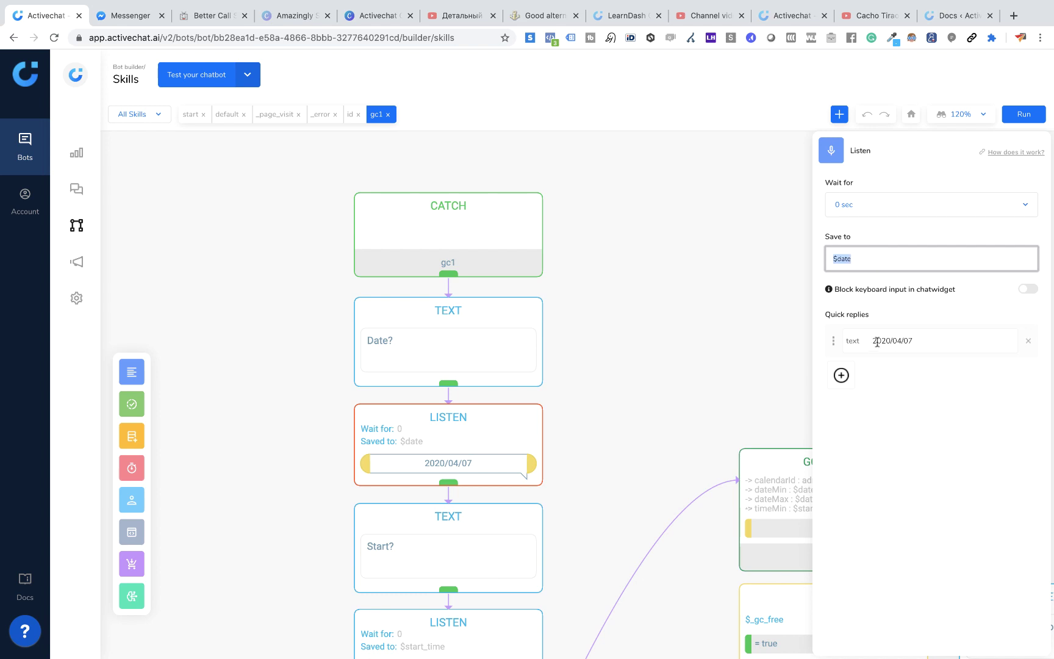
click(936, 342)
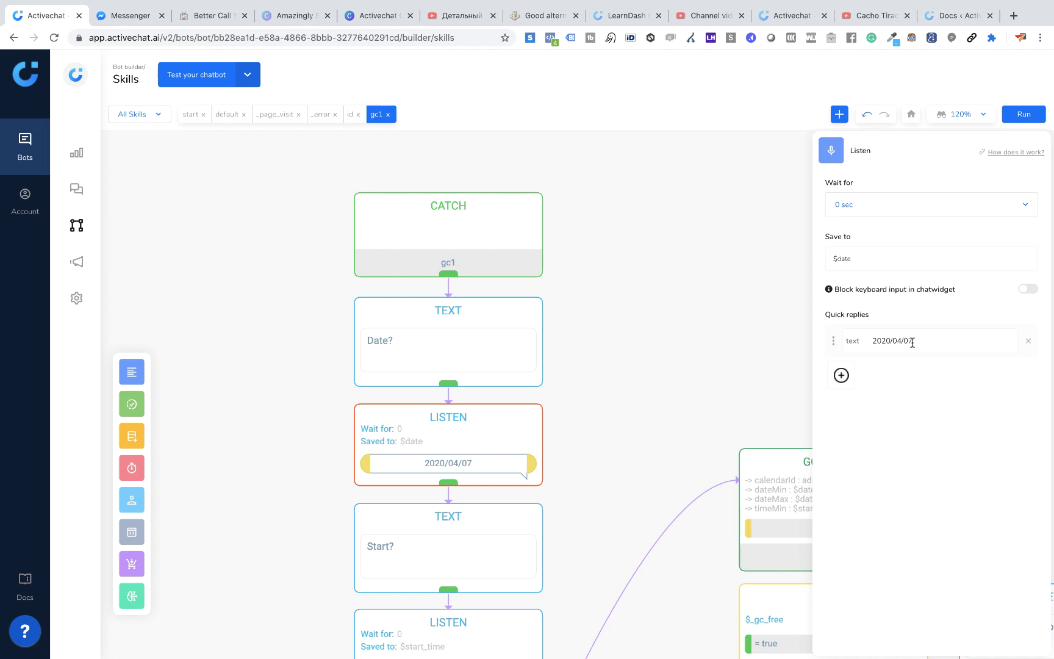
Inspect the "Start?" Text block, its Listen block's save variable, and the "End?" Text block.
click(451, 534)
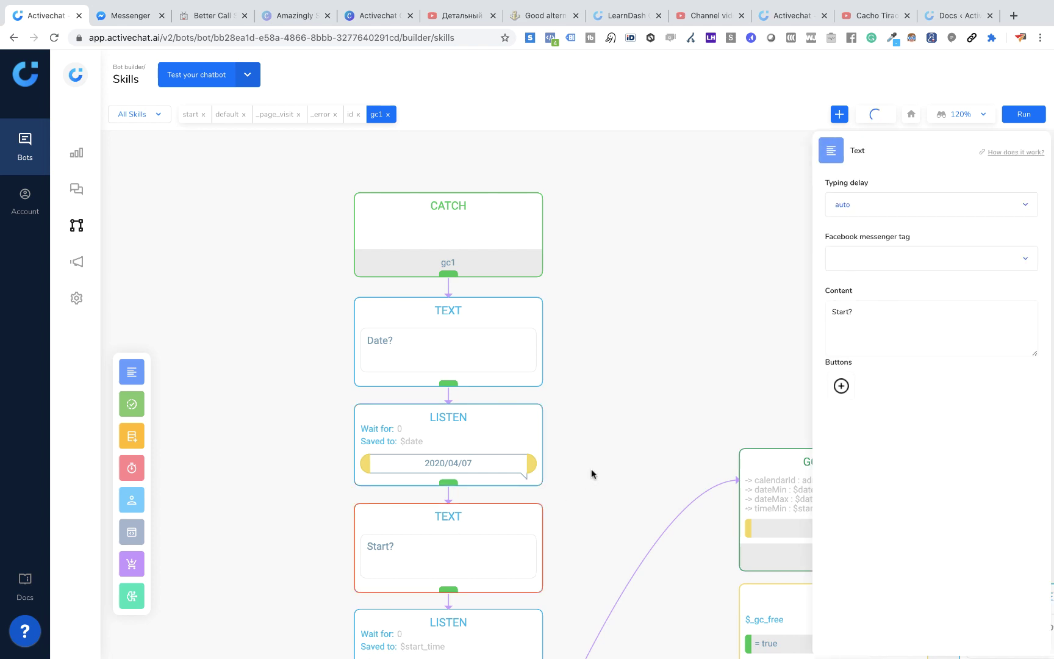
drag(590, 498, 578, 249)
click(475, 372)
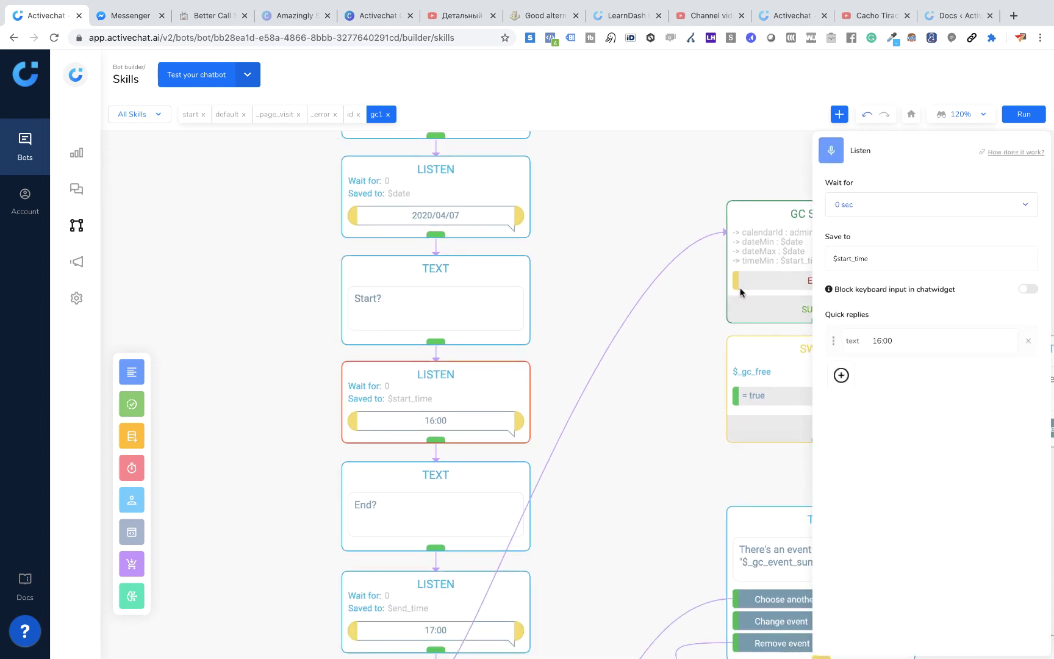
double_click(857, 257)
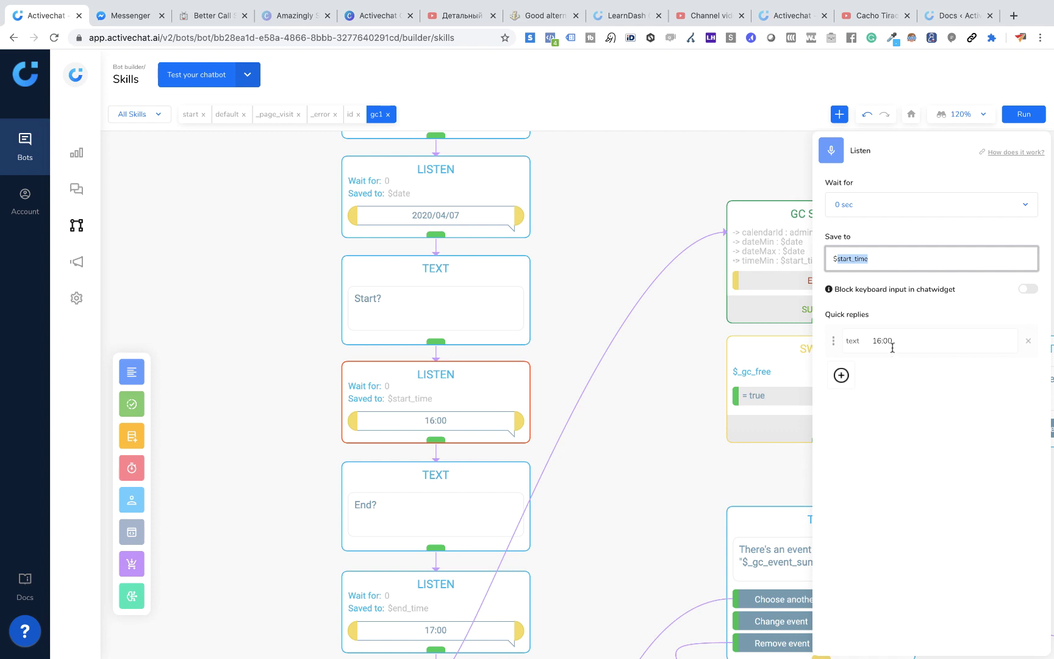
click(444, 485)
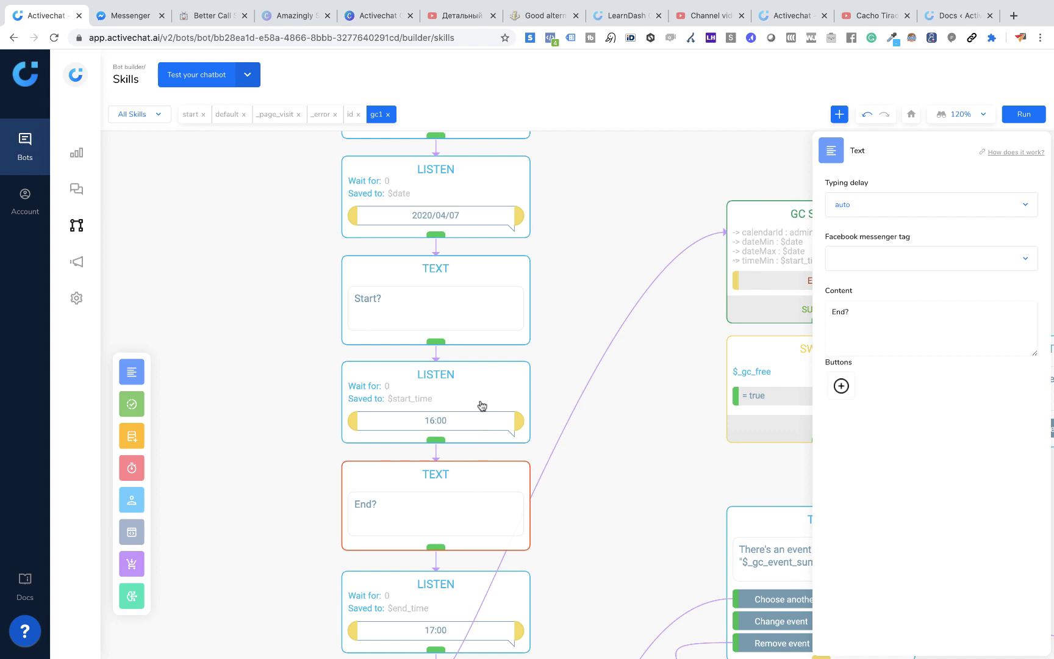
drag(570, 548, 527, 562)
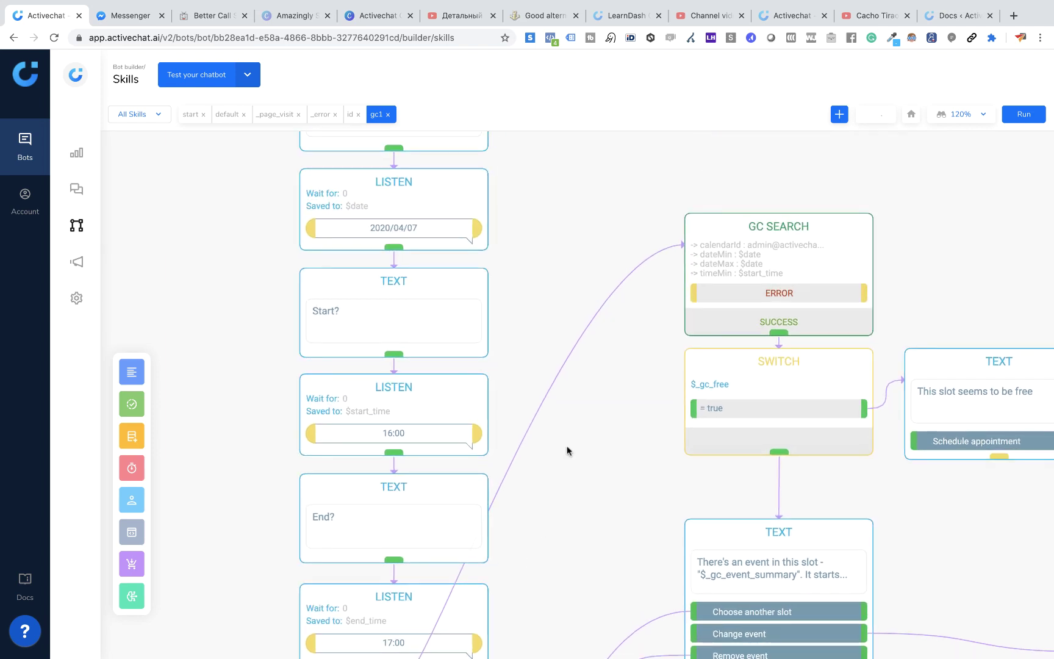
Inspect the GC Search block's settings and calendar choices, along with the available integration blocks, keeping the admin calendar selected.
click(773, 235)
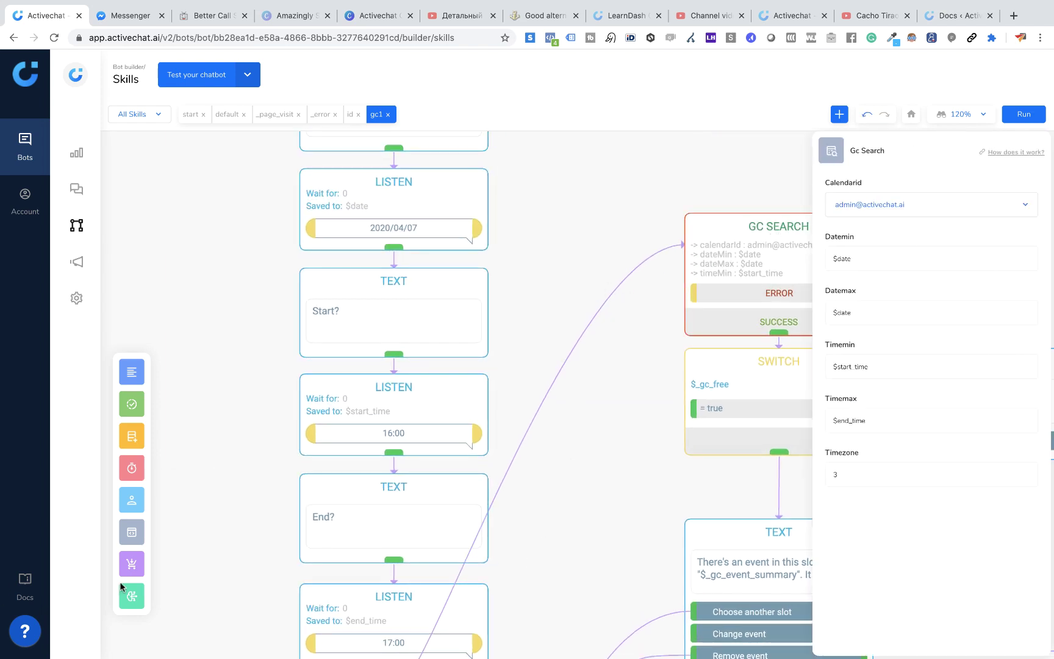
mouse_move(134, 534)
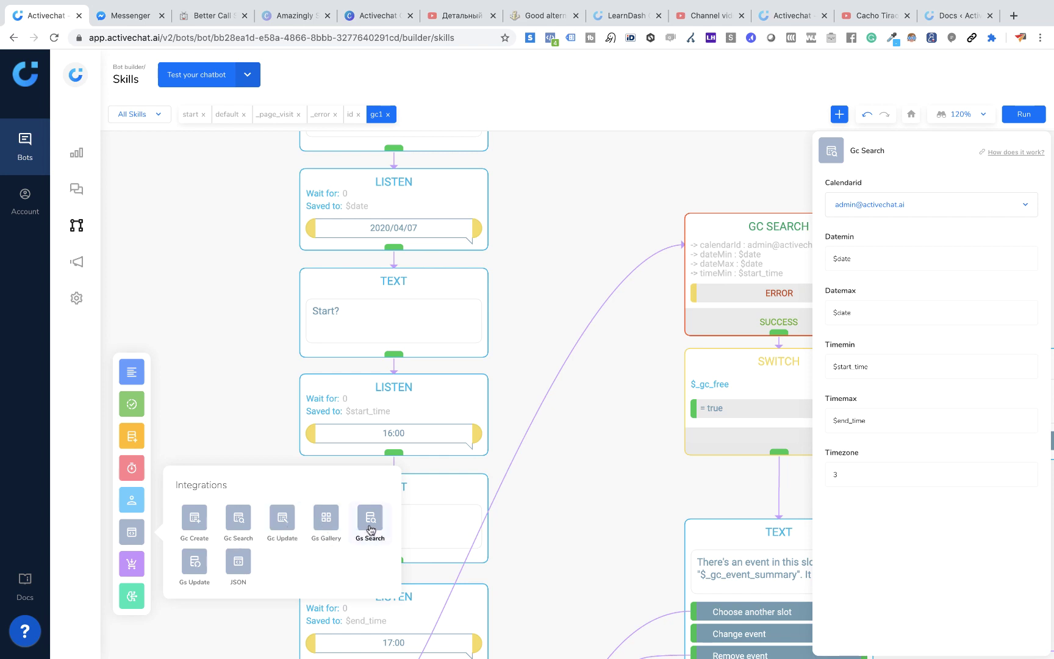
scroll(619, 285, right, 5)
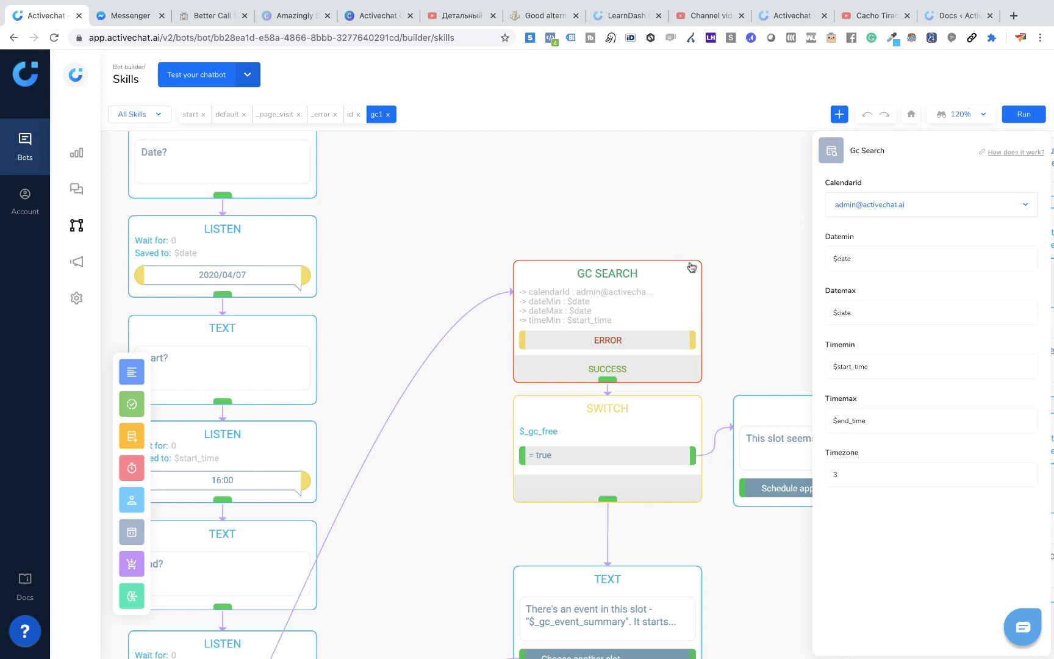
click(926, 213)
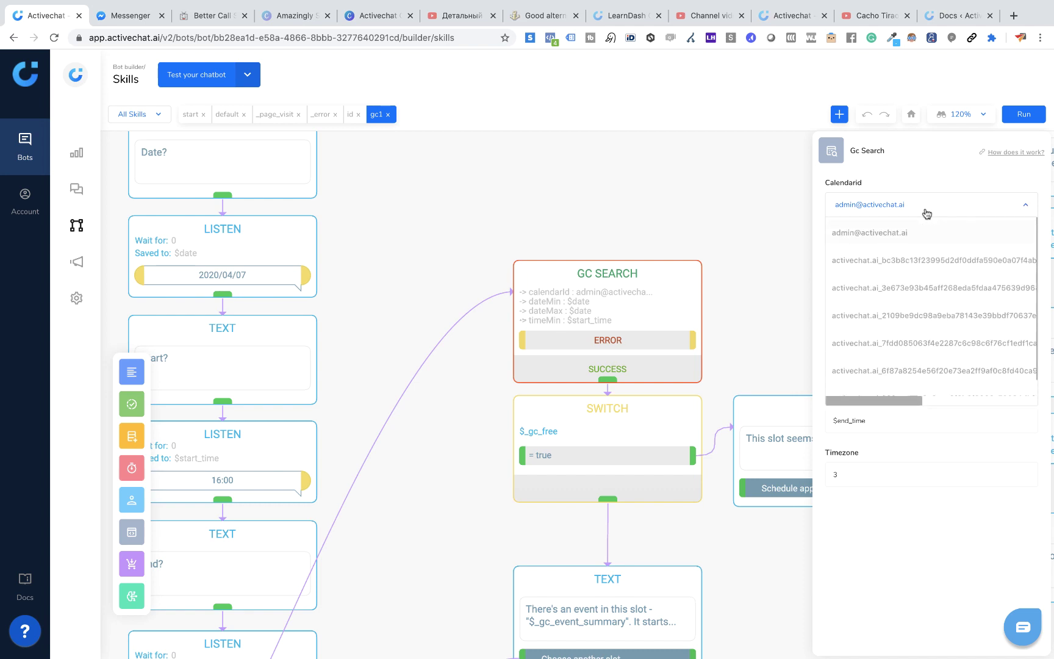
click(886, 238)
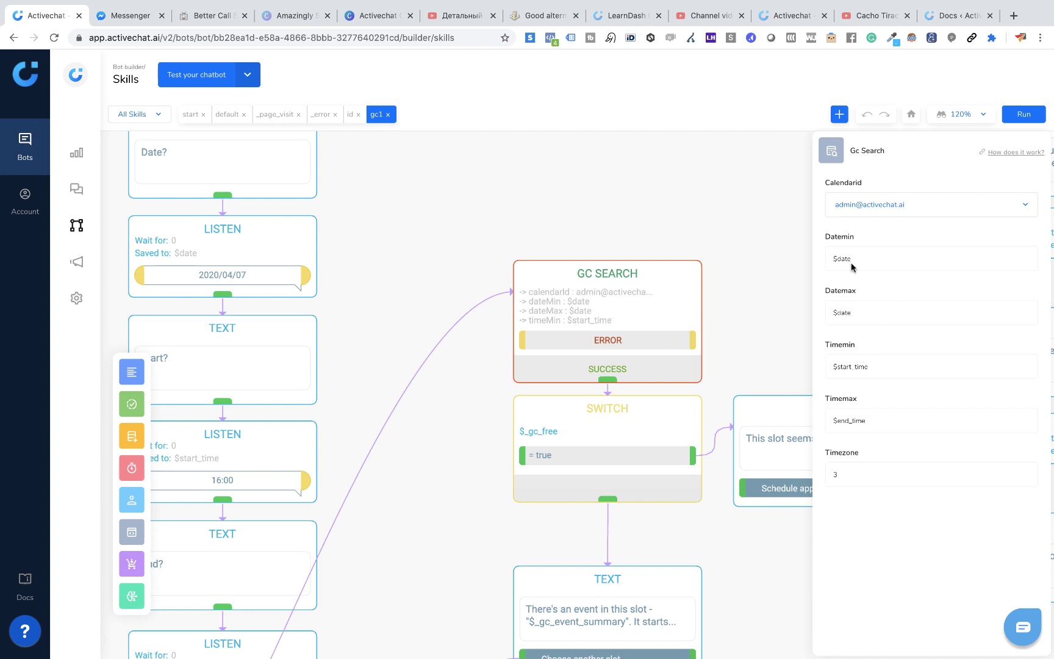
Compare the date and start-time Listen blocks with the GC Search block's minimum and maximum date and time fields.
click(195, 230)
click(214, 452)
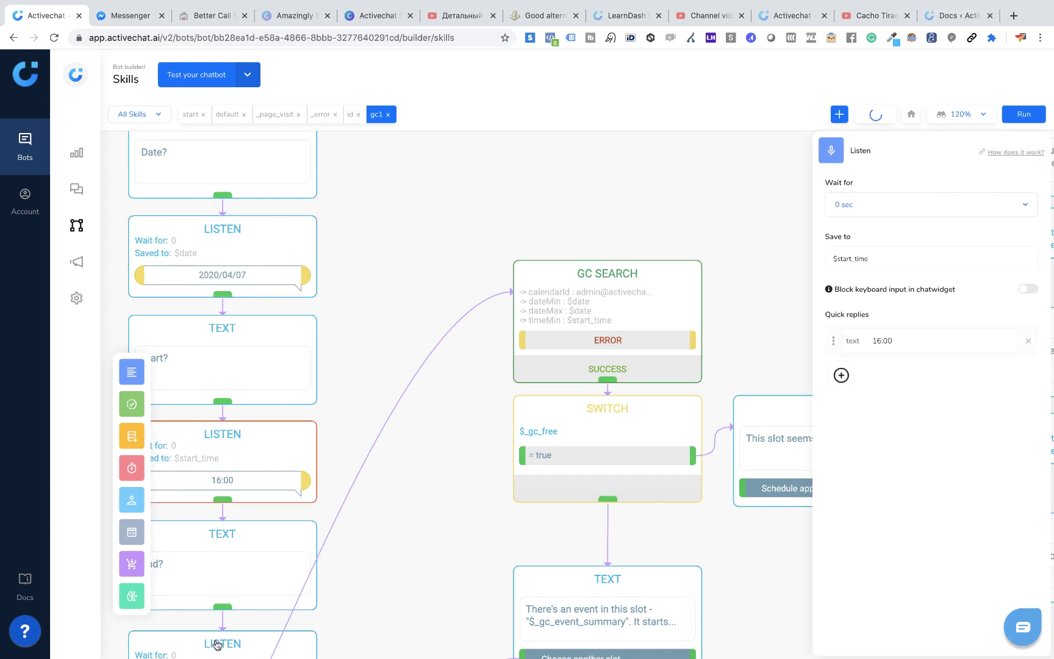
click(637, 279)
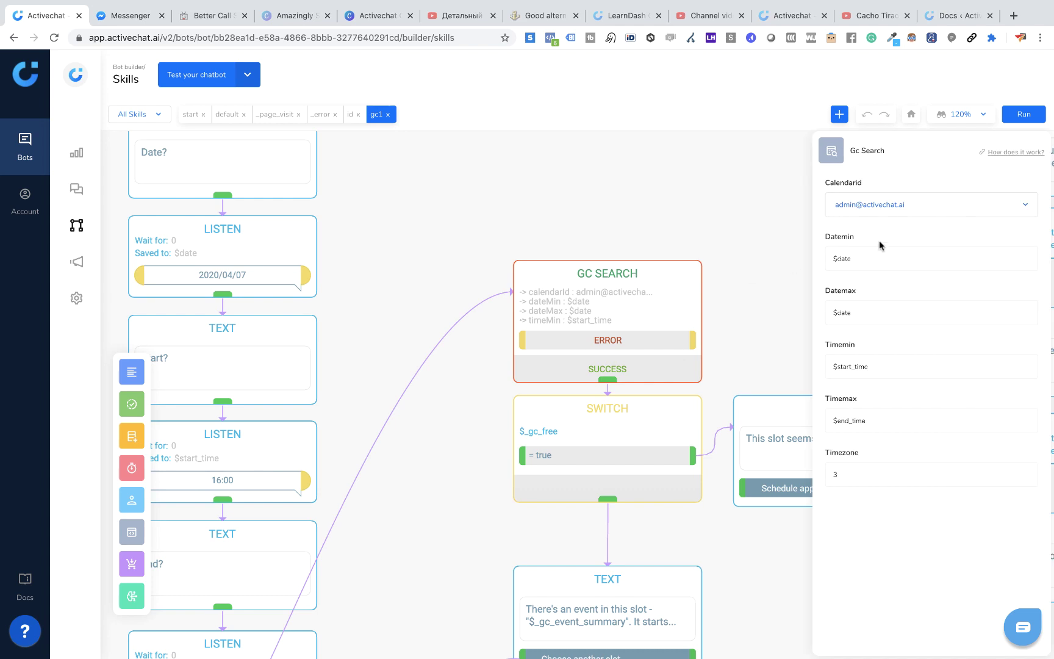
click(860, 261)
click(860, 314)
click(875, 367)
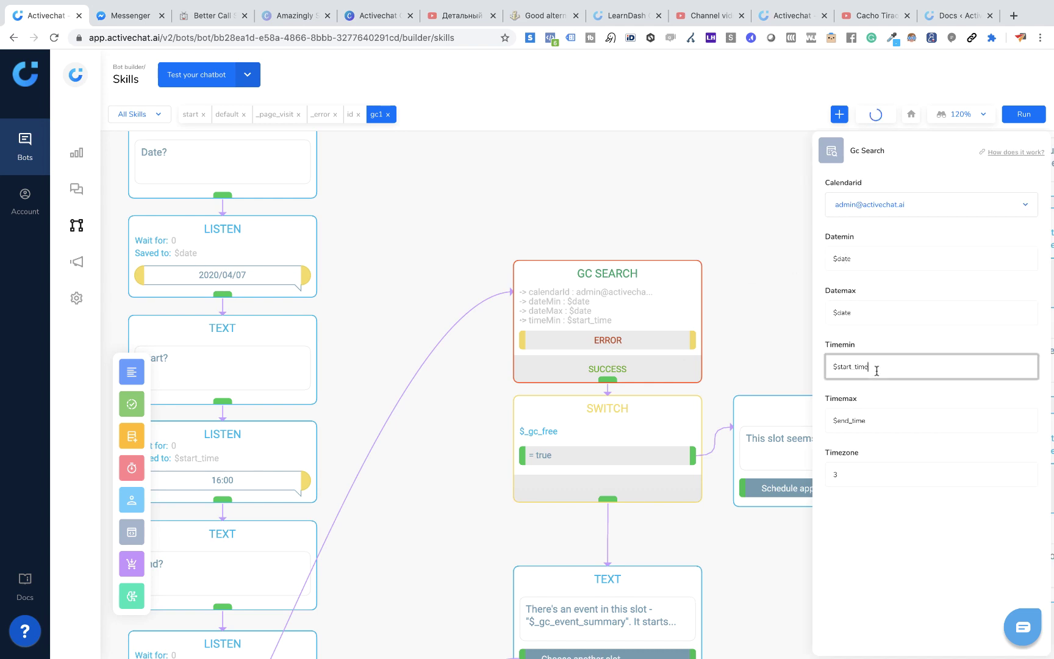
click(870, 422)
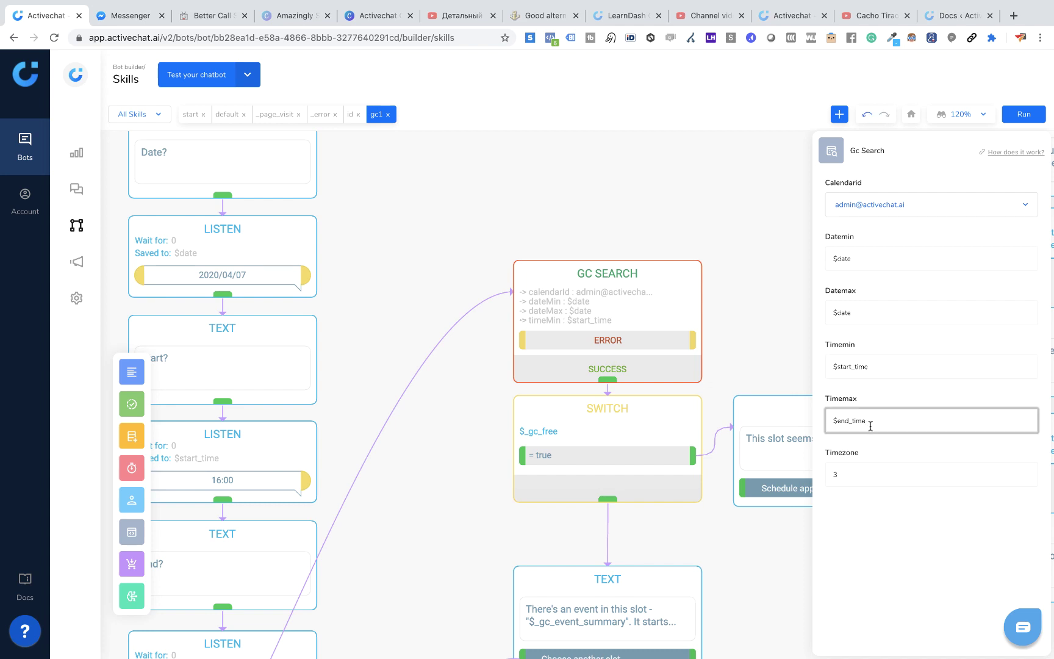
Check the GC Search block's timezone against the time zone in Google Calendar, and return to the bot builder.
click(848, 473)
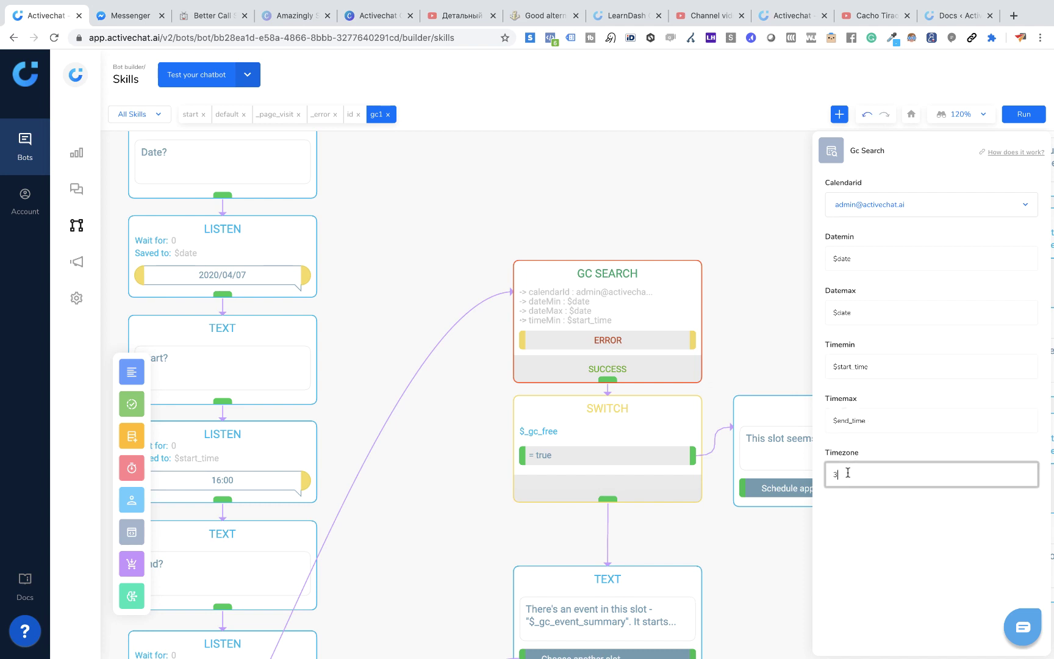
key(super+Tab)
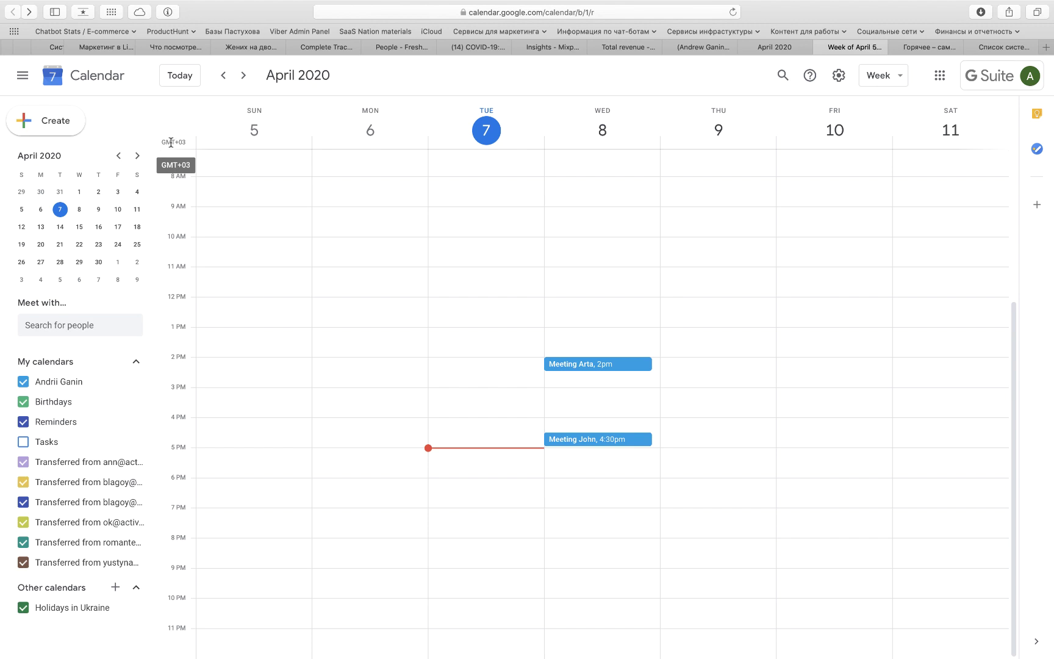
key(super+Tab)
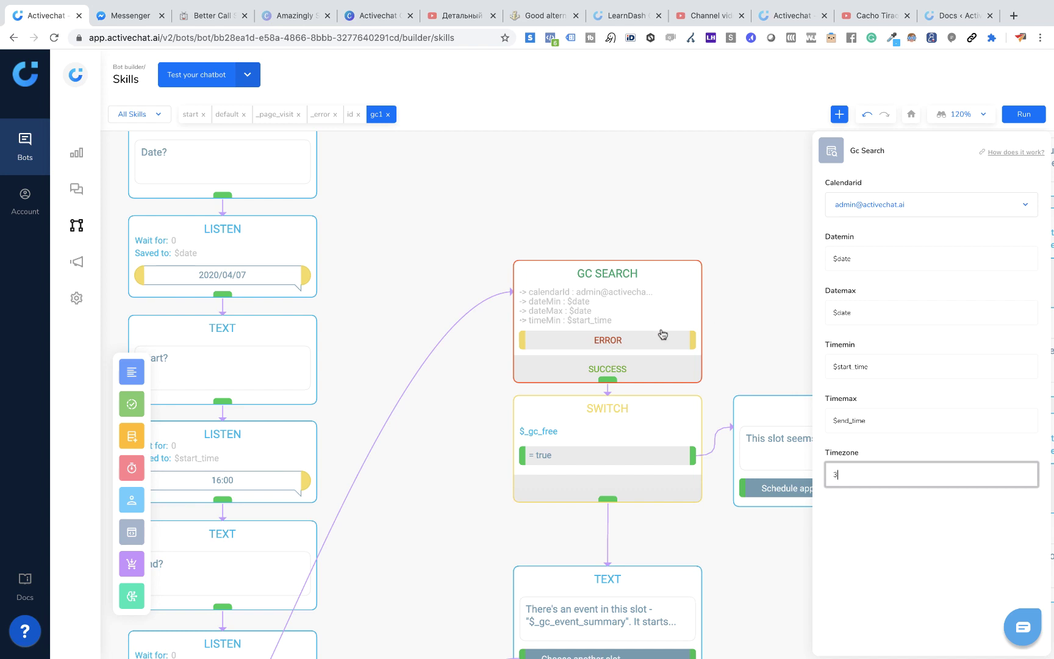
Inspect the Switch block's variable and condition, and the free-slot Text block with its Schedule appointment button.
click(631, 417)
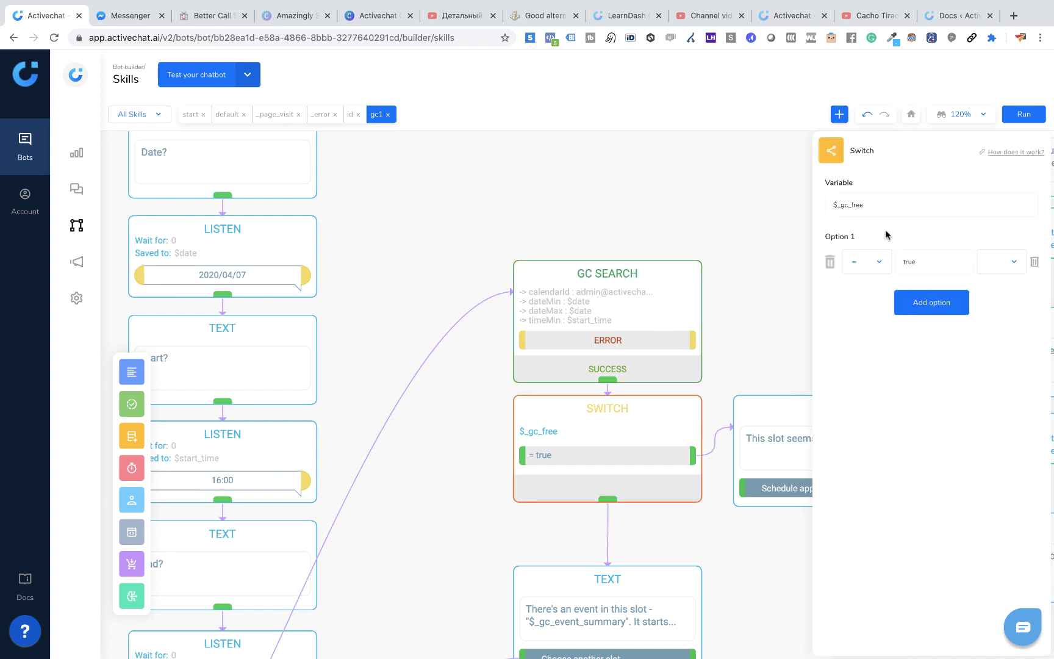
click(880, 204)
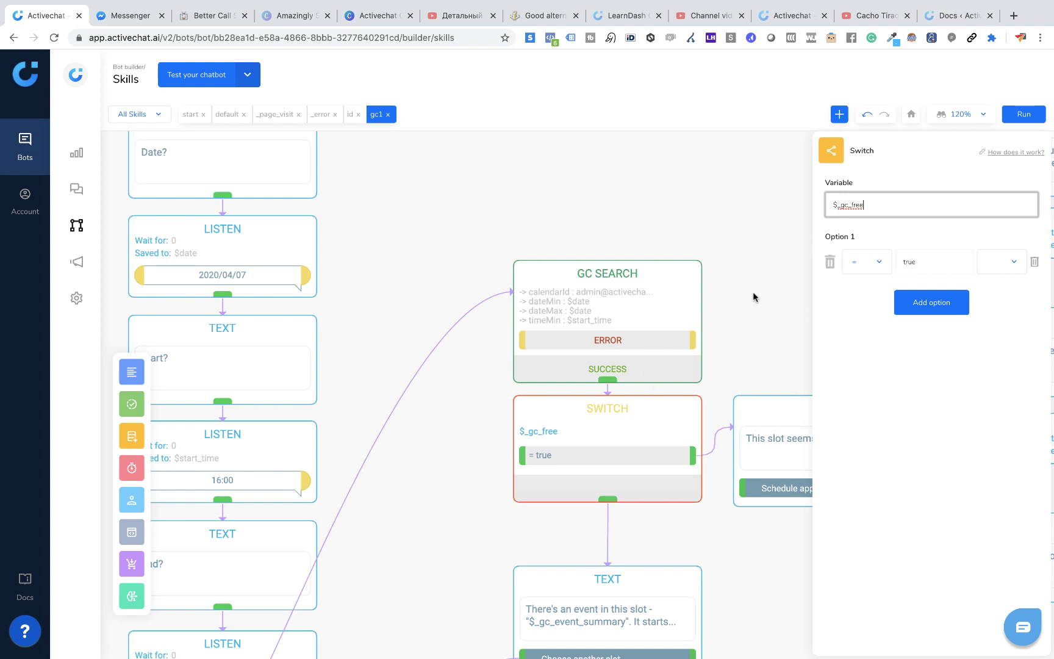
click(741, 318)
drag(782, 331, 743, 306)
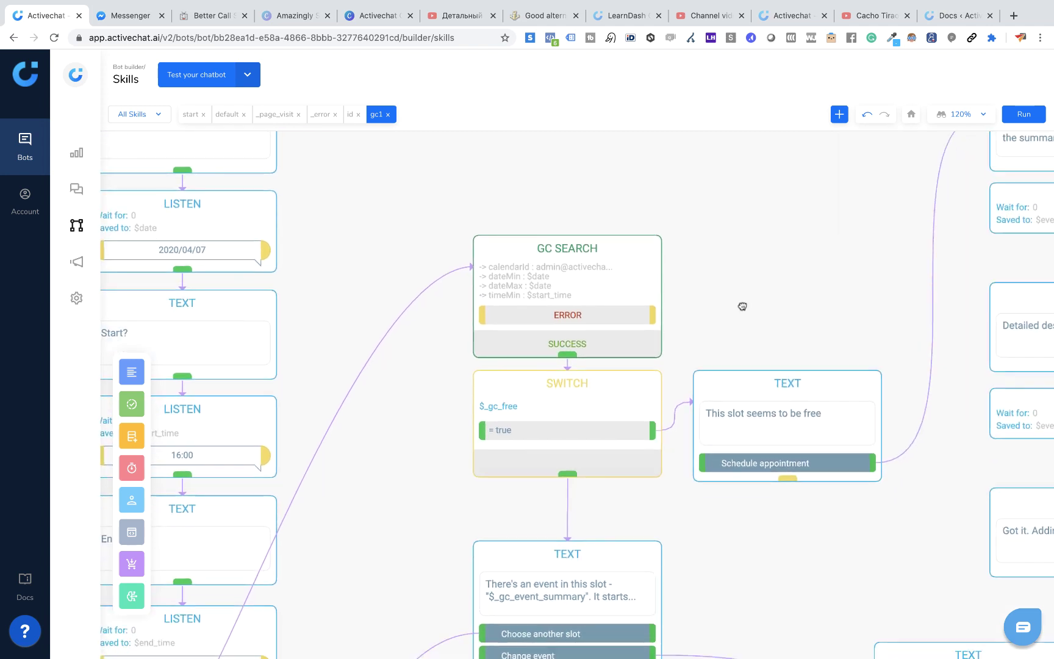
click(777, 384)
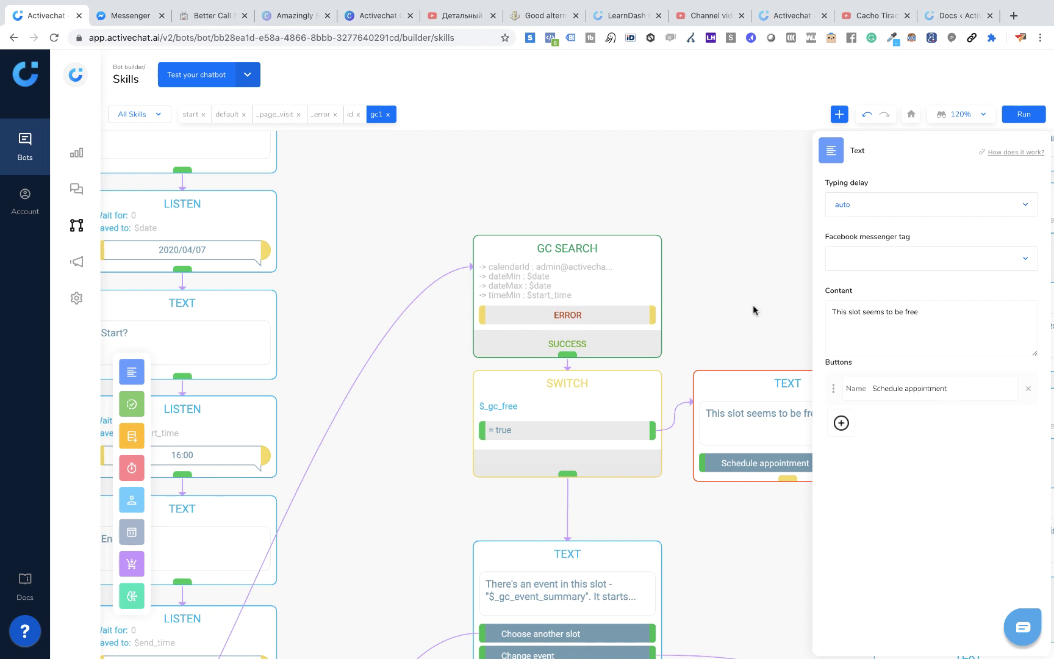
click(606, 379)
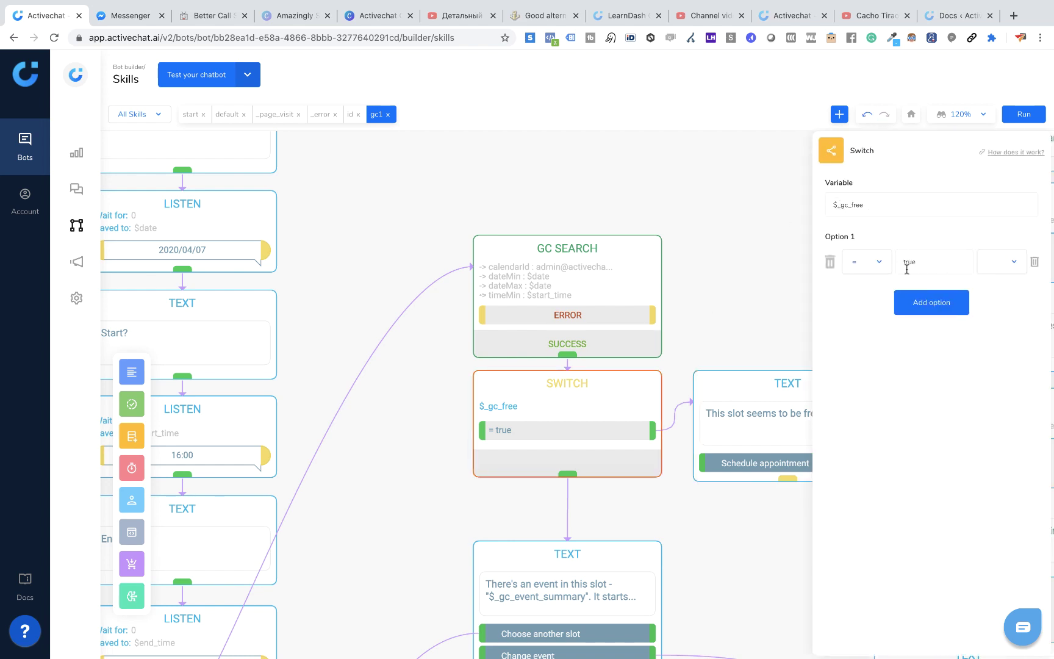
click(680, 529)
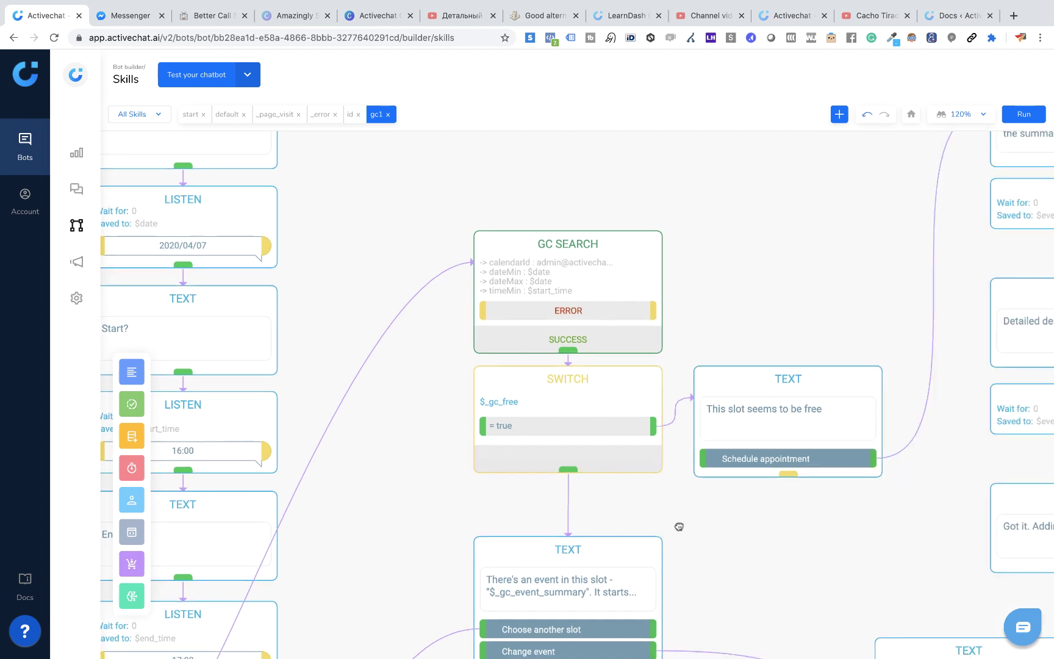
Examine the event start and end variables in the occupied-slot Text block, and switch to the Google Calendar system variables documentation.
drag(680, 529, 656, 405)
click(577, 418)
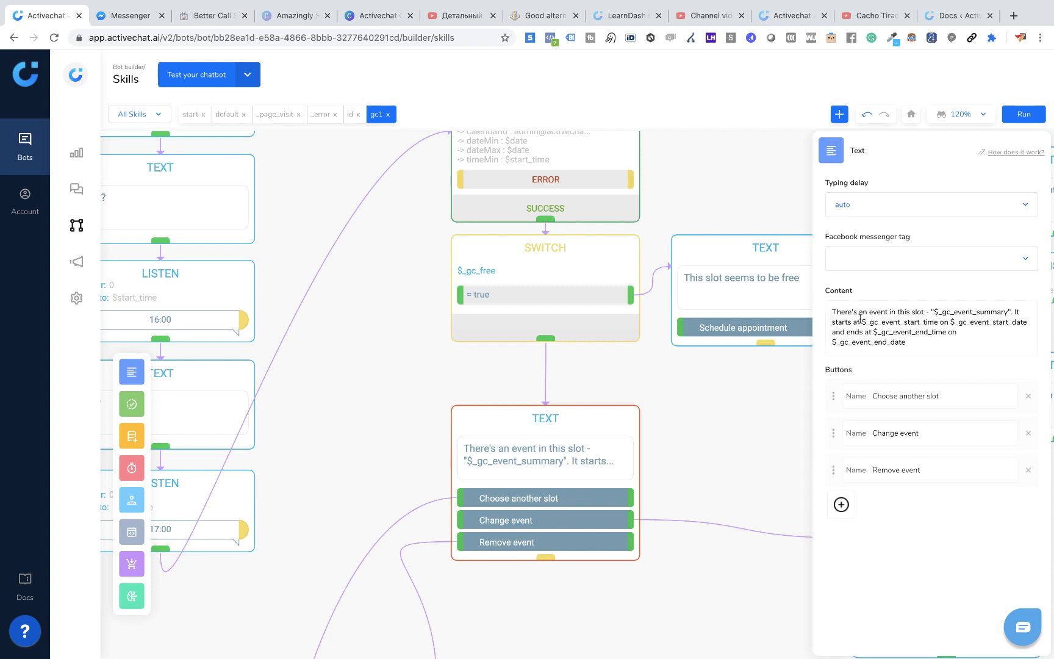
double_click(909, 322)
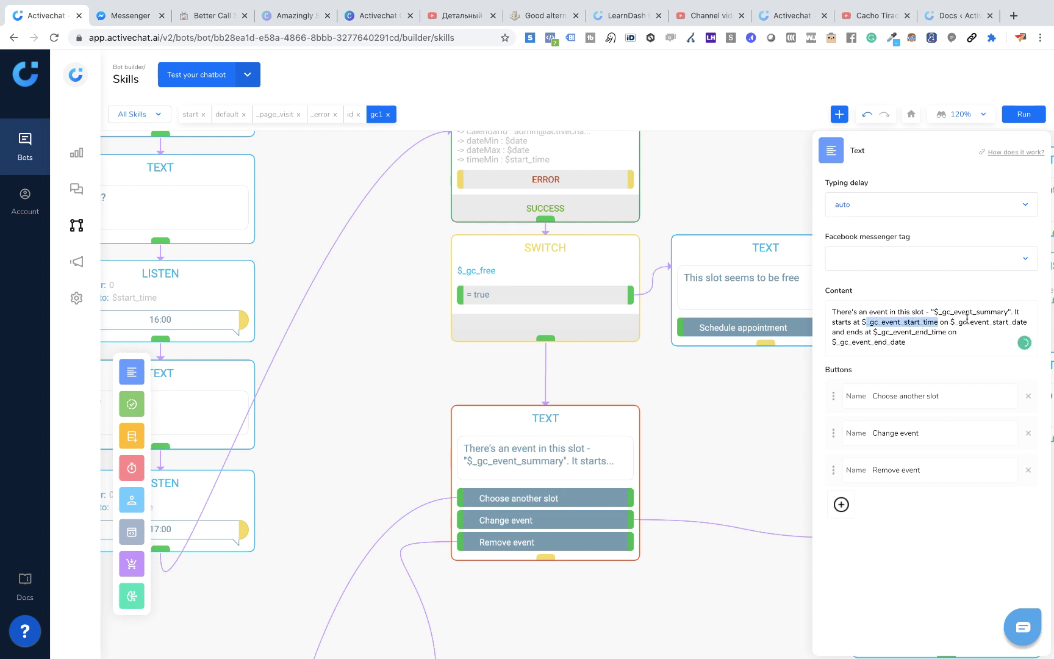
double_click(986, 322)
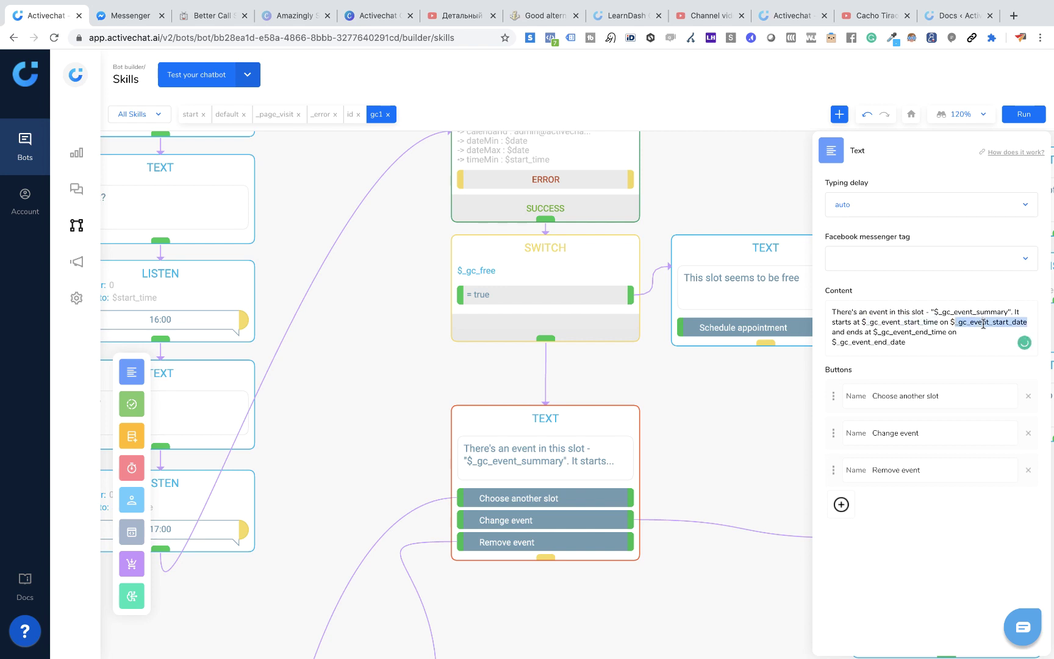
double_click(892, 331)
double_click(864, 342)
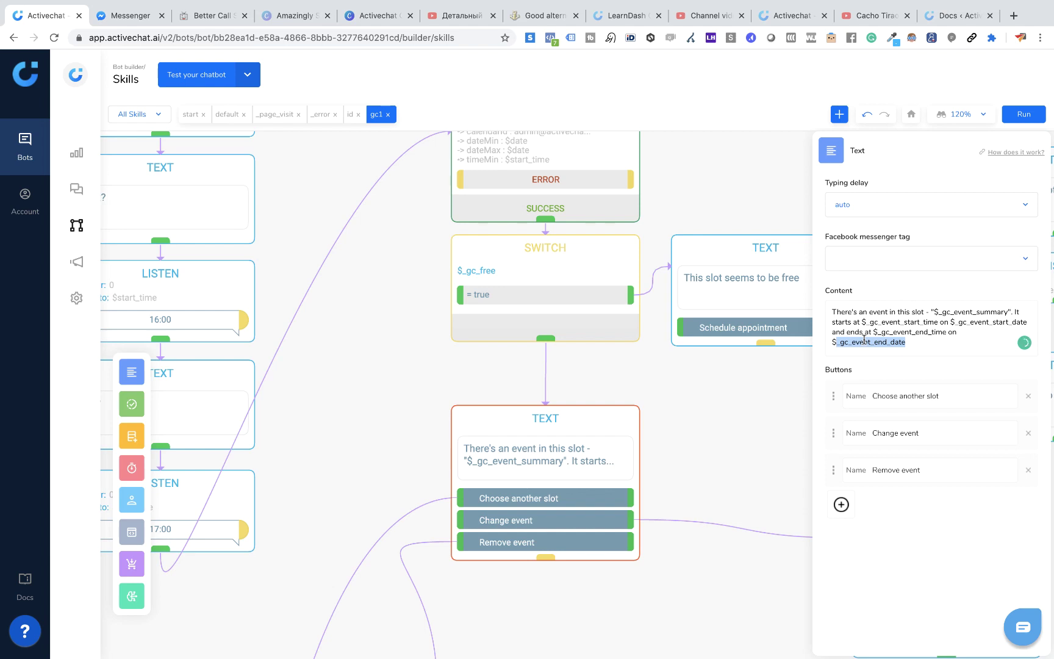
key(super+grave)
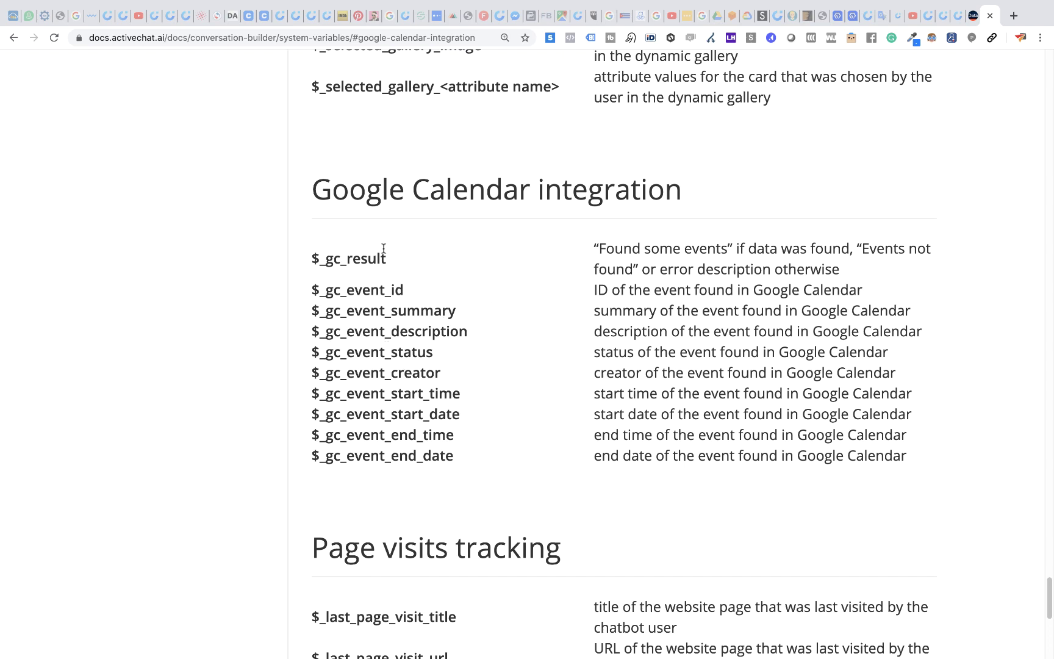
Start the skill in the Messenger test chat by sending "/gc1", and check the April 8 events in Google Calendar.
key(super+Tab)
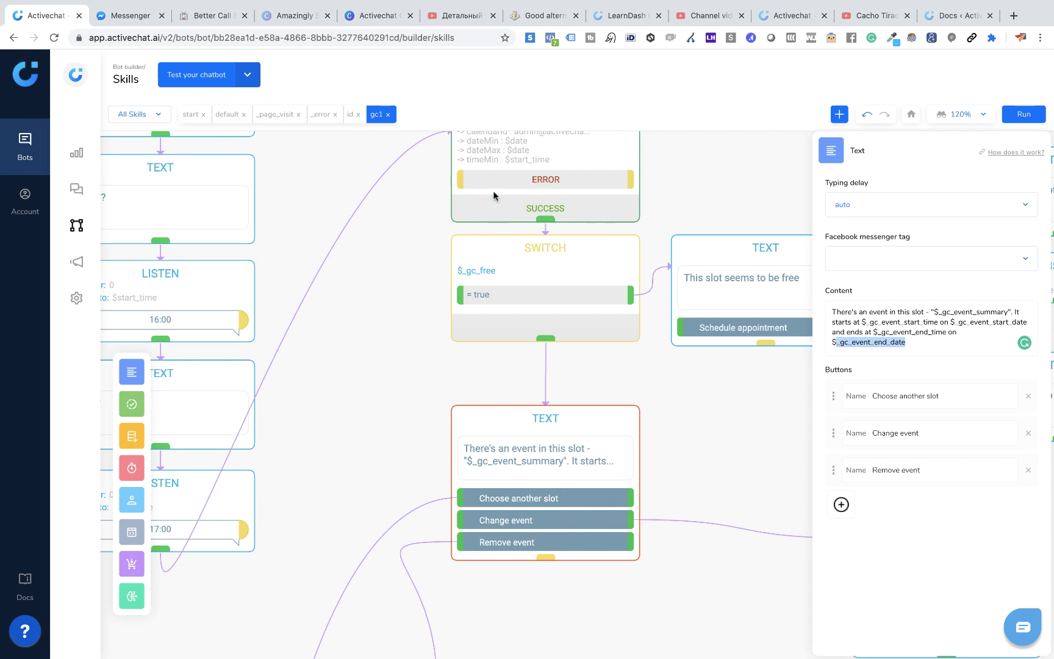
click(136, 21)
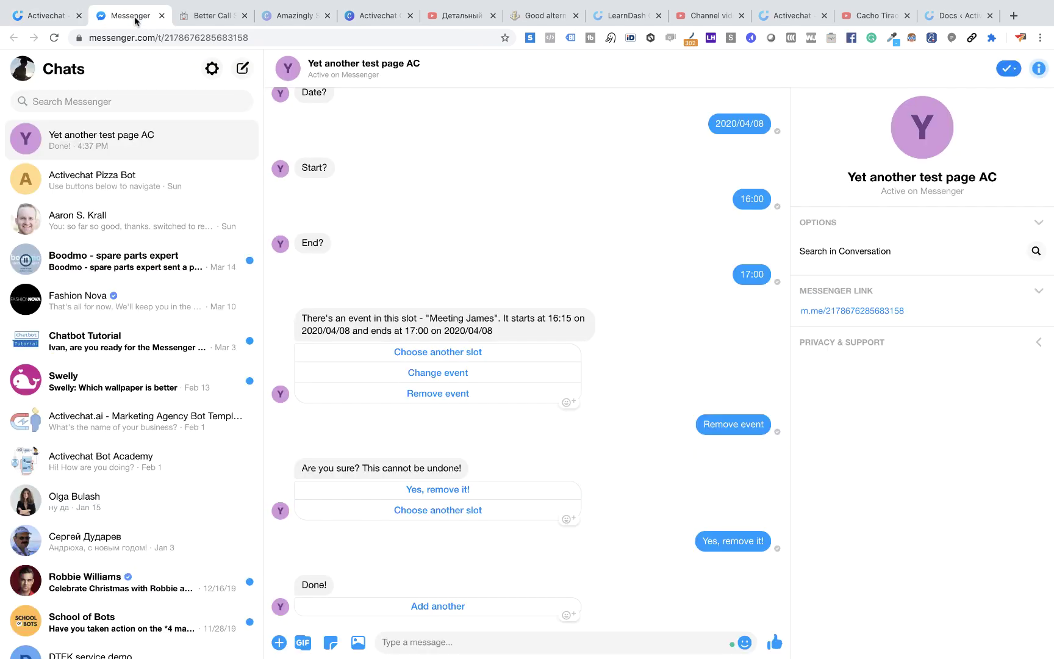
text(/gc1)
key(Return)
key(super+Tab)
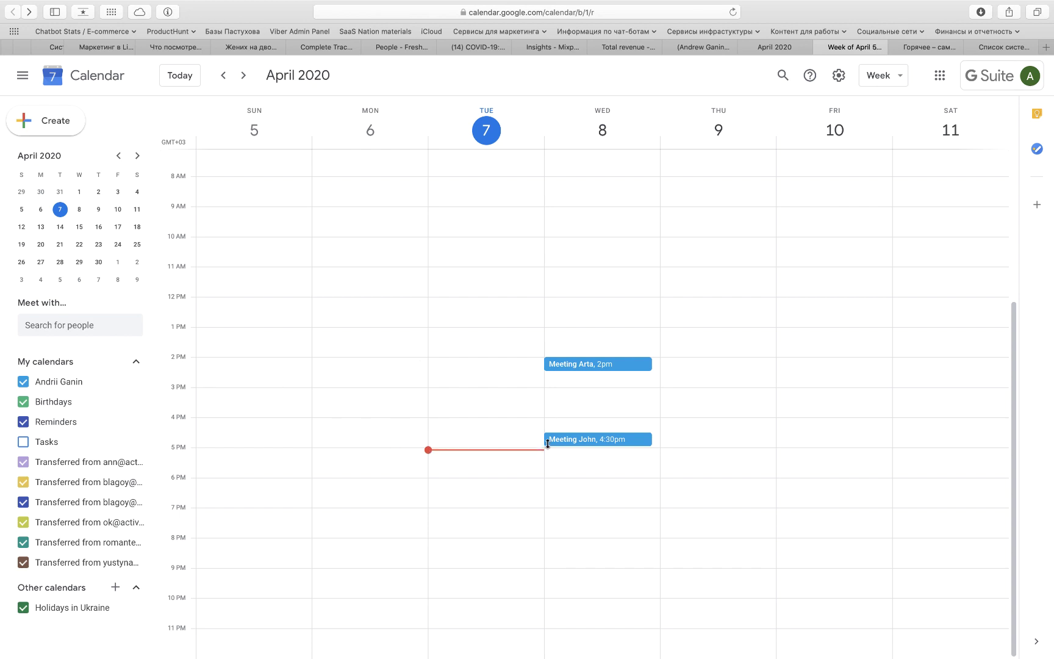
key(super+Tab)
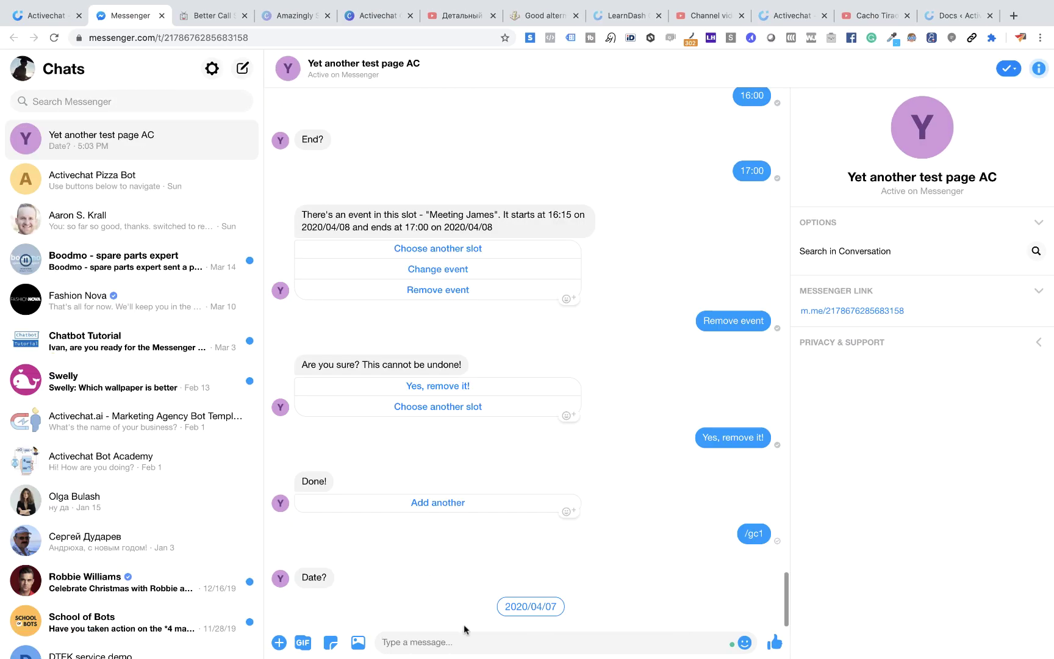
Answer the chatbot's questions with date 2020/04/08, start time 16:00 and end time 17:00.
text(2020/04/08)
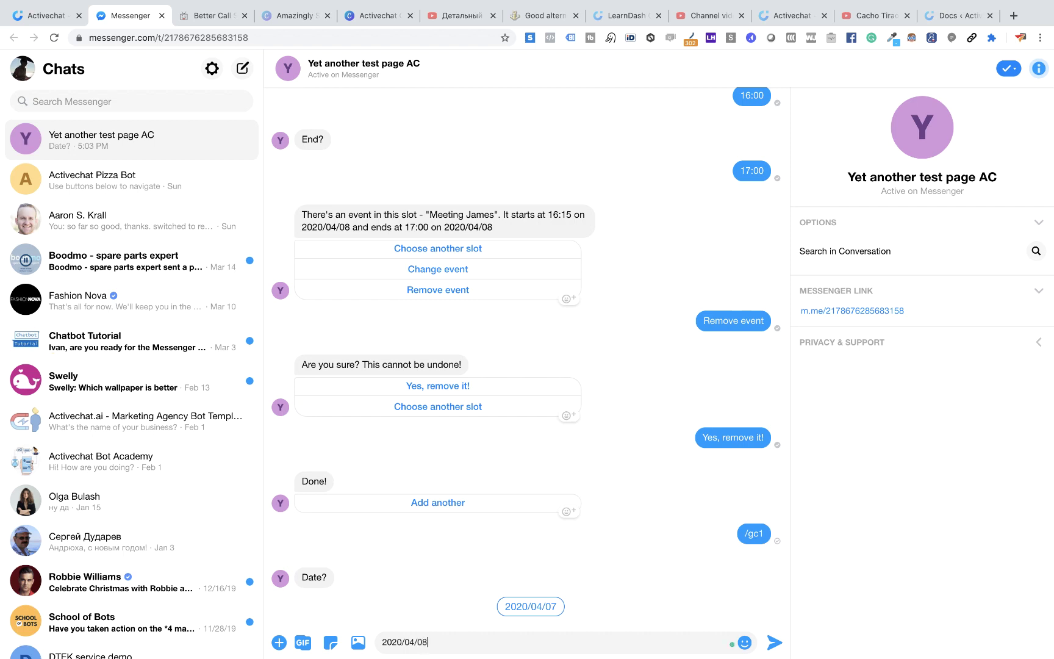
key(Return)
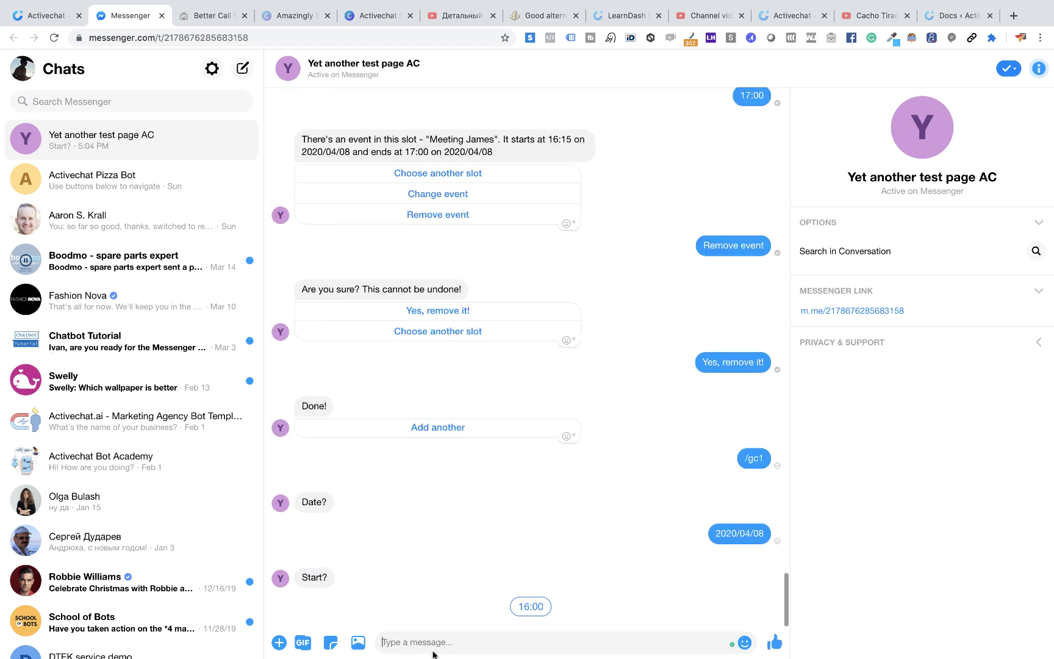
click(535, 606)
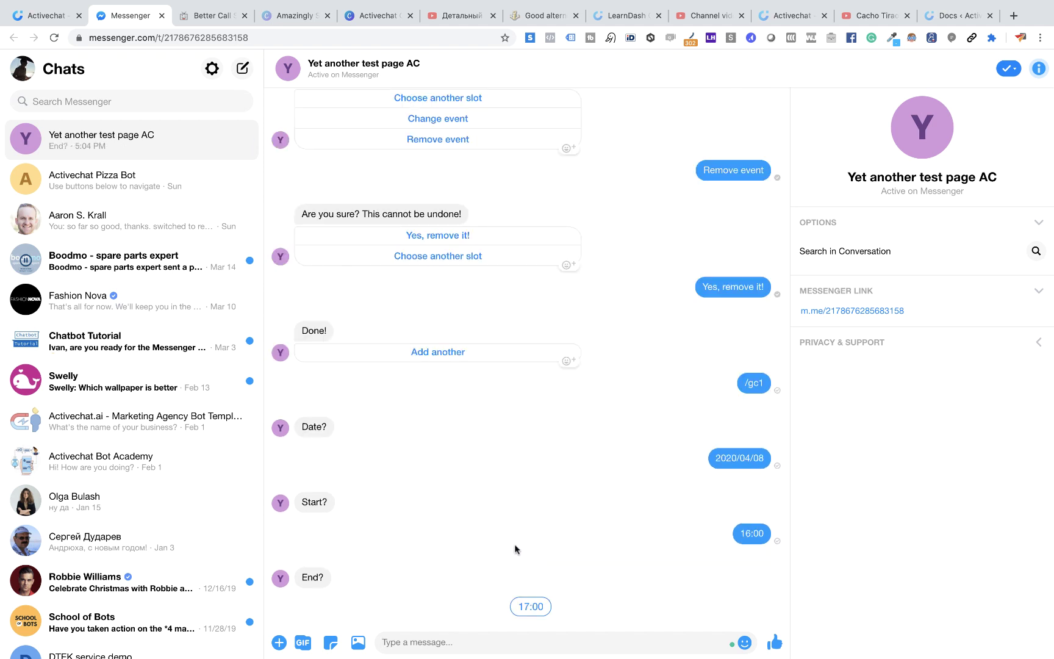
click(531, 606)
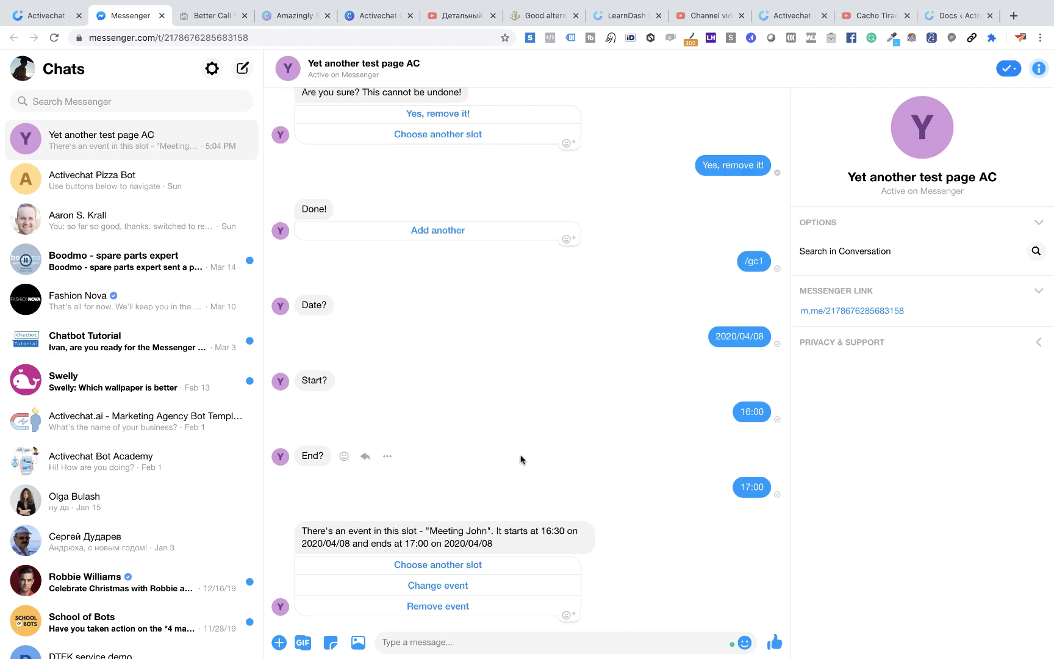
Compare the details of the April 8 4:30pm event in Google Calendar with the chatbot's reply in Messenger.
key(super+Tab)
click(576, 442)
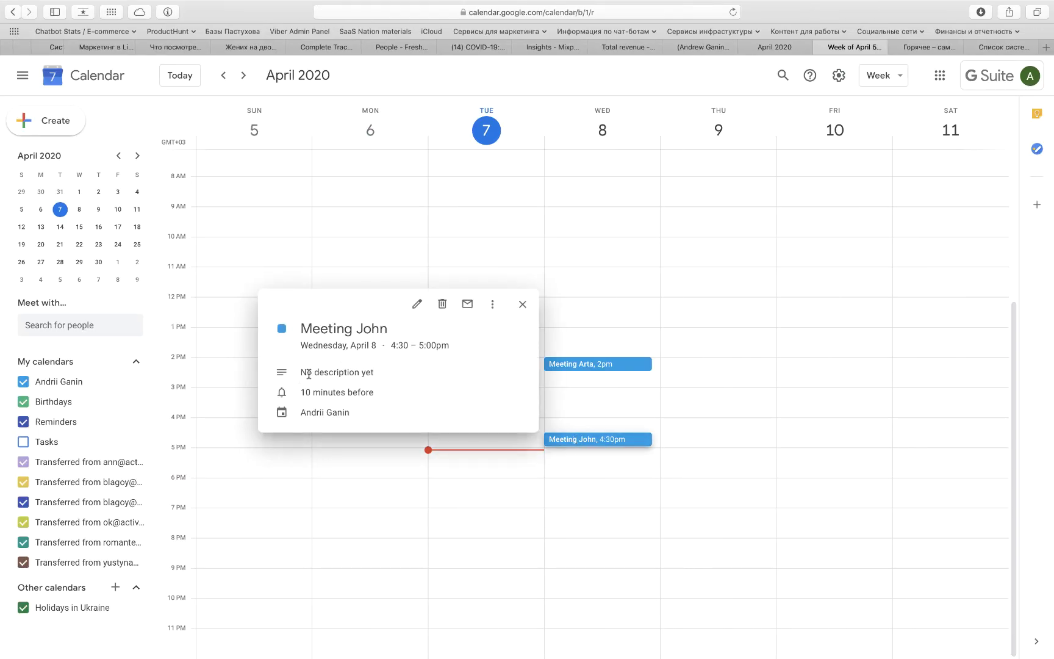
key(super+Tab)
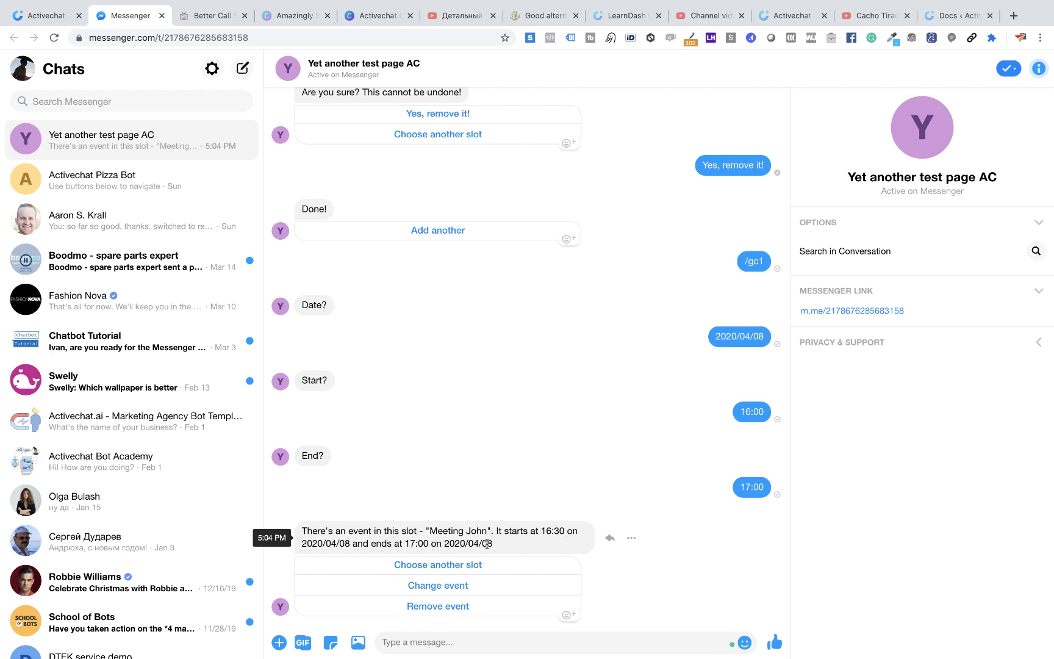
Inspect the Send block behind Choose another slot in the bot builder, and pick that option in the Messenger chat.
key(ctrl+shift+Tab)
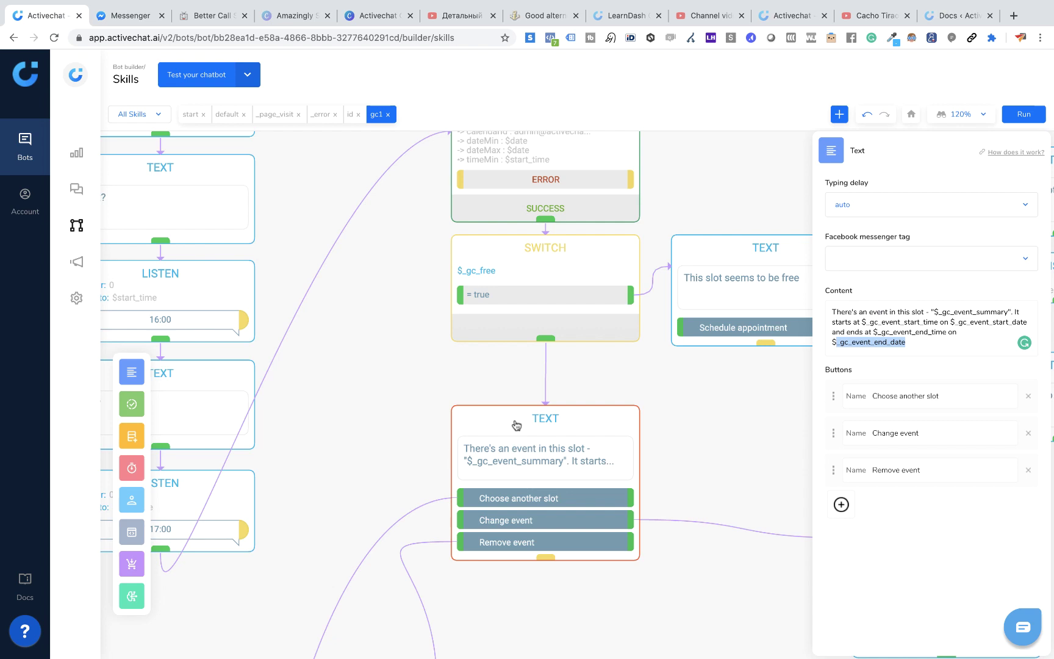
scroll(508, 488, down, 5)
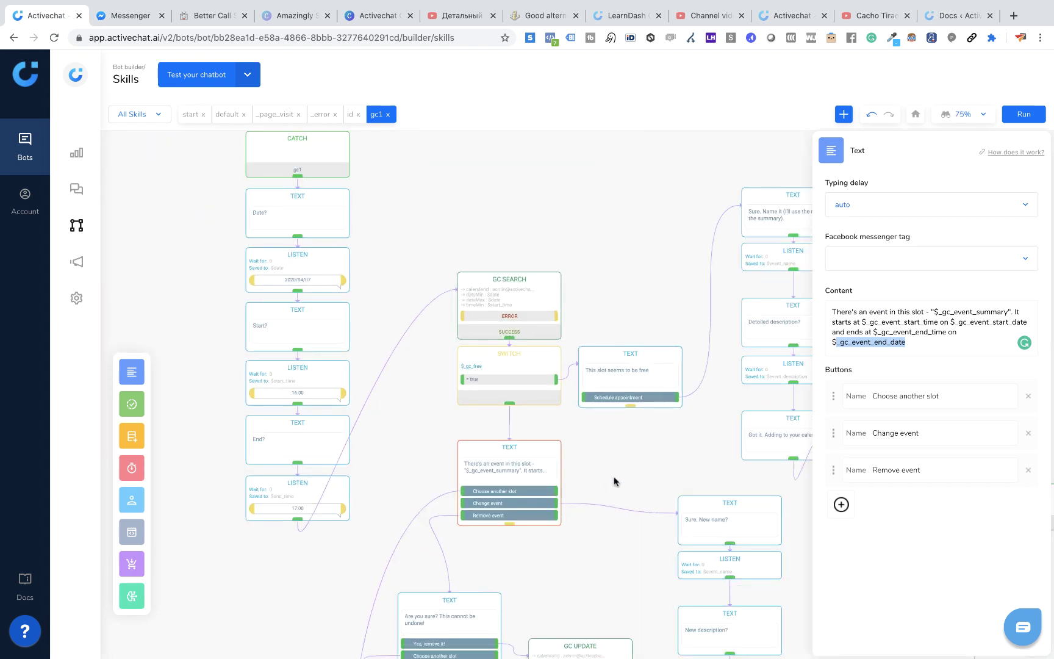
drag(604, 437, 593, 321)
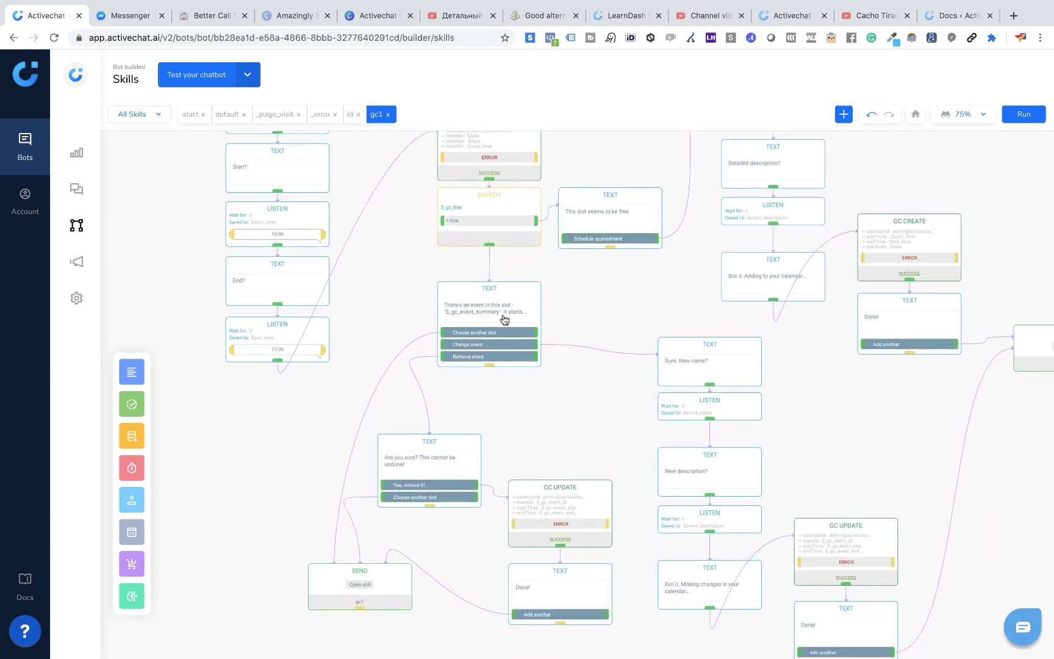
click(324, 581)
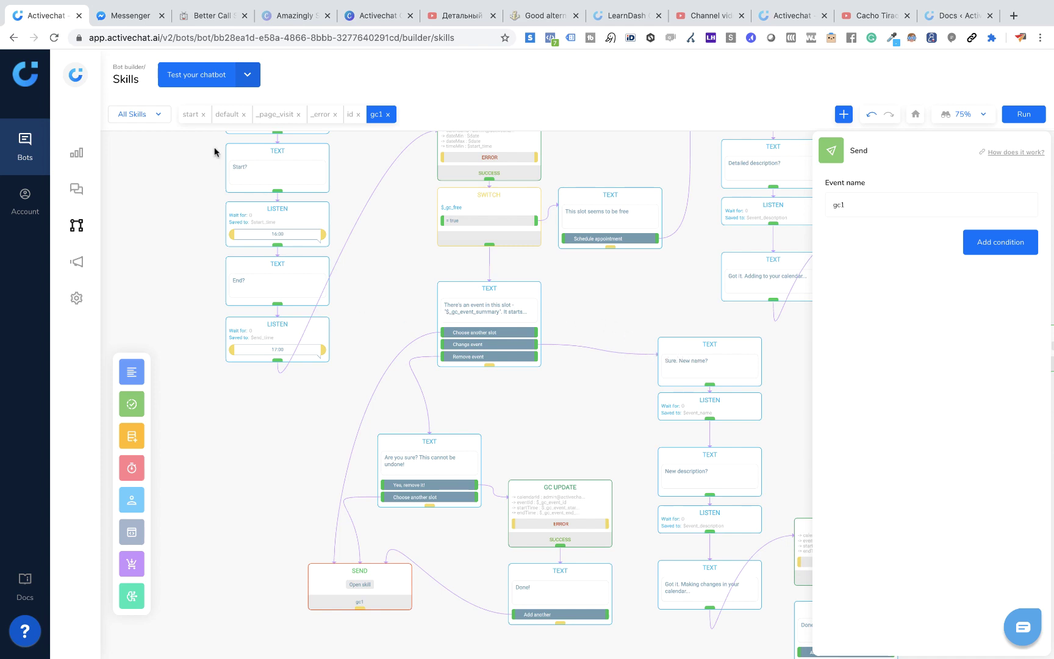
click(127, 10)
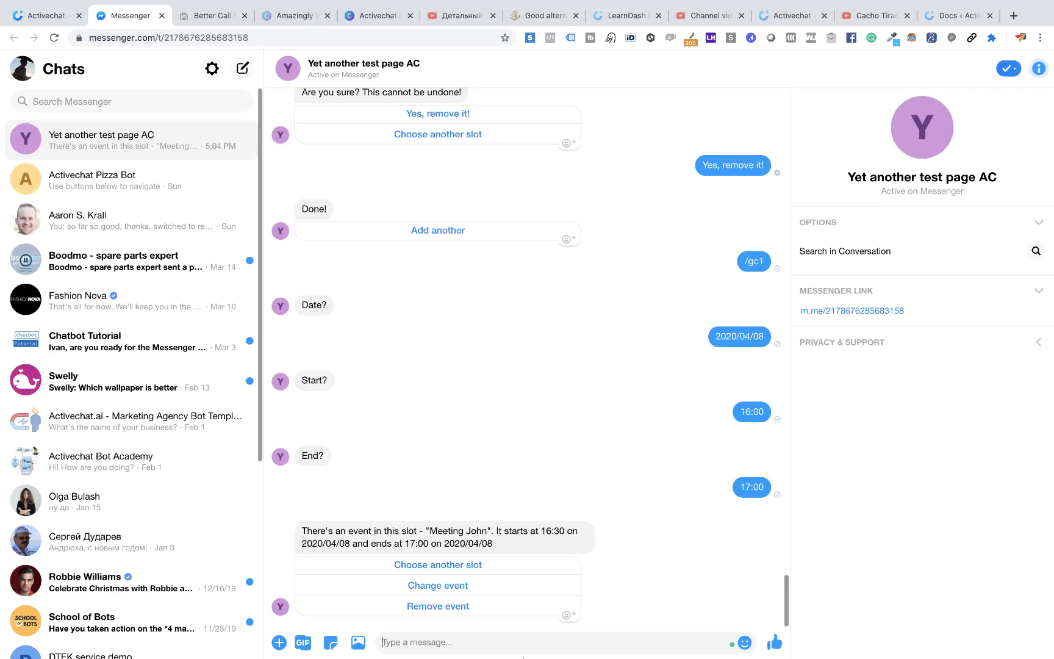
click(430, 565)
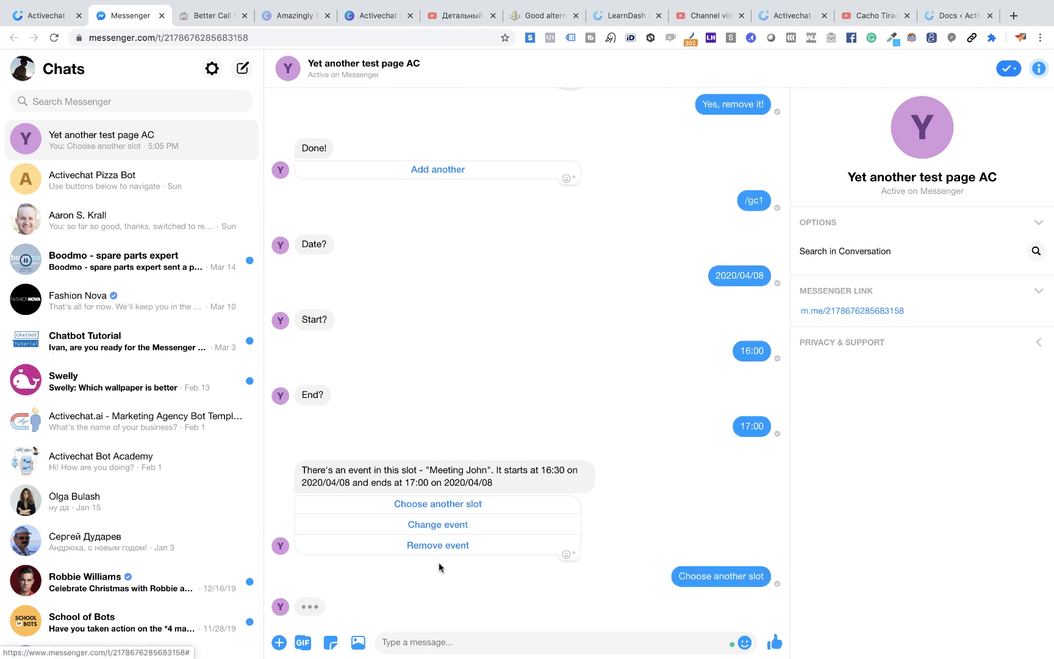
Trace the skill in the bot builder back to its Catch block, and inspect the block's event name and the date and time questions.
click(48, 16)
scroll(416, 458, up, 2)
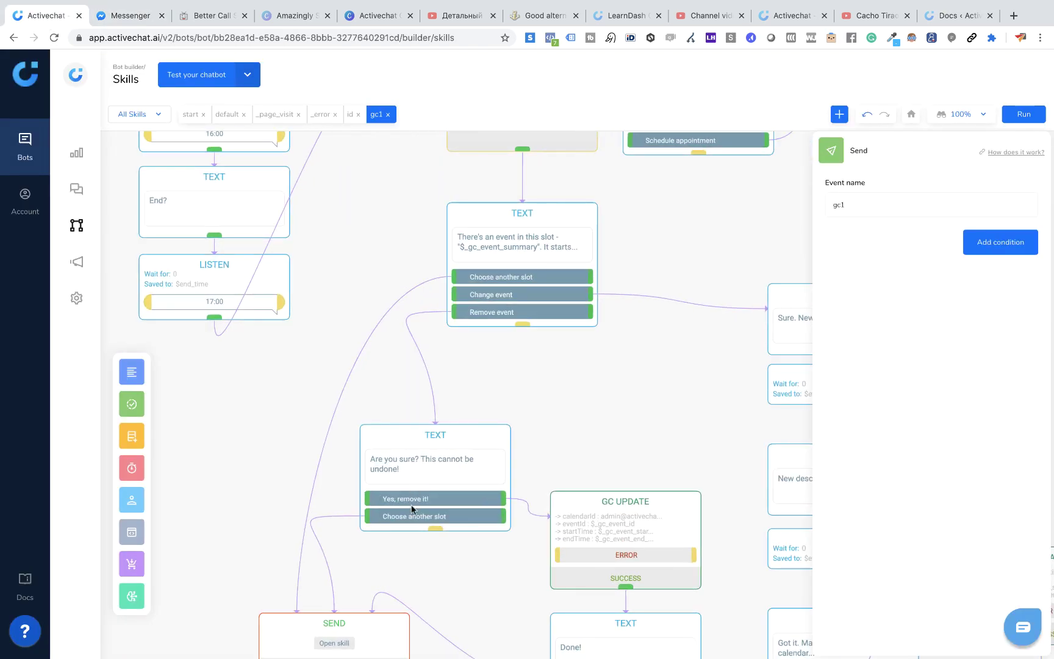
scroll(360, 625, down, 1)
drag(226, 610, 238, 490)
drag(258, 301, 332, 581)
drag(445, 182, 442, 341)
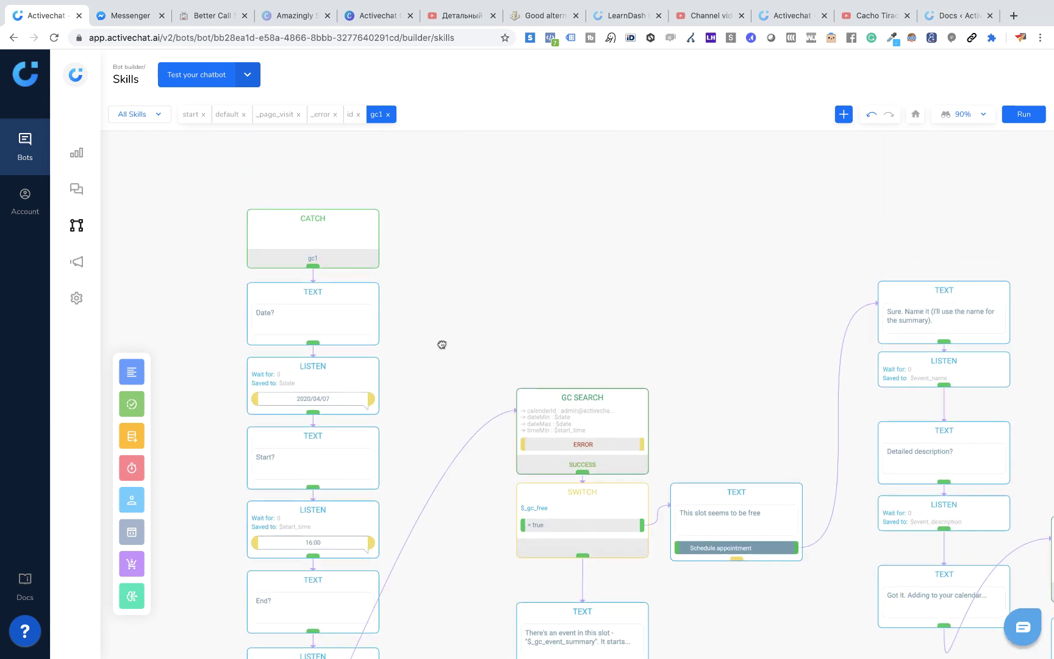
click(314, 230)
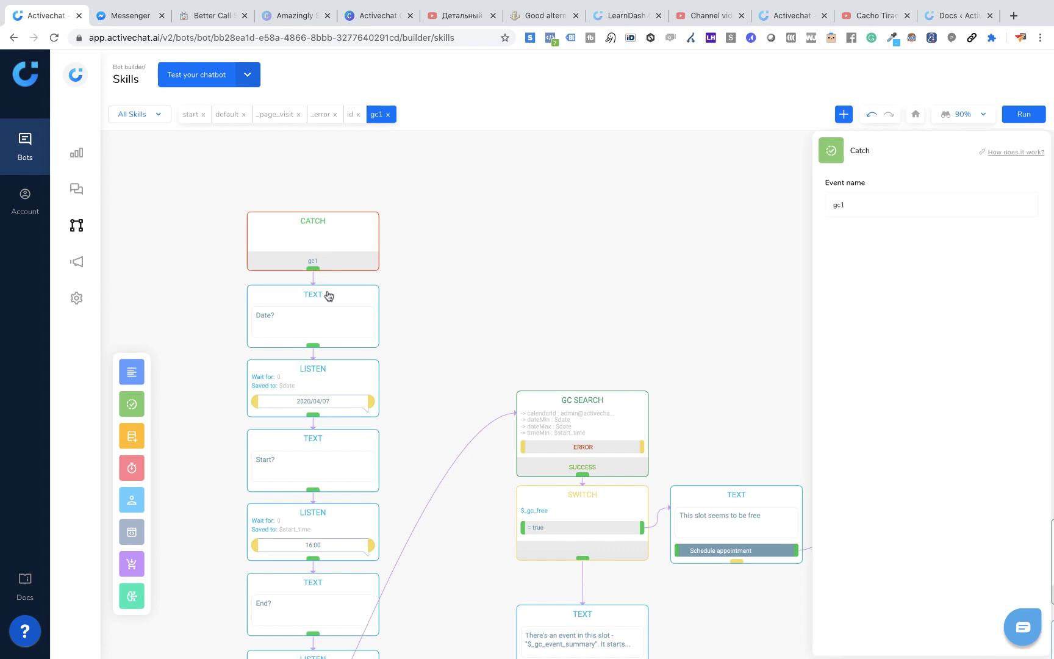
drag(491, 315, 461, 190)
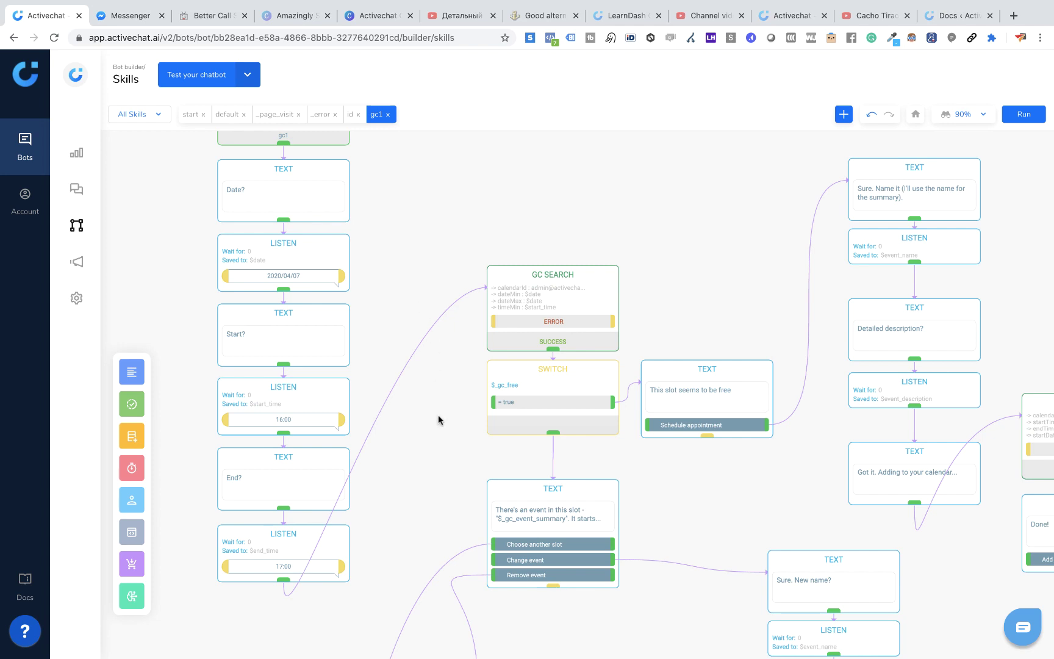
scroll(439, 427, down, 1)
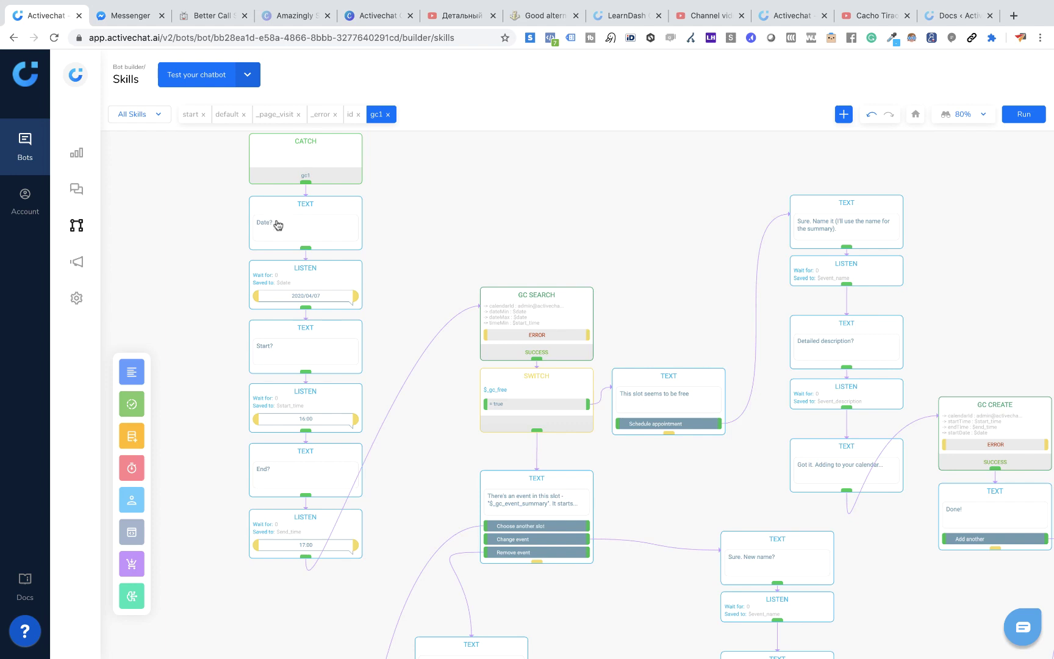
Check another slot in the Messenger chat with date 2020/04/08, start time 15:00 and end time 15:30.
click(114, 22)
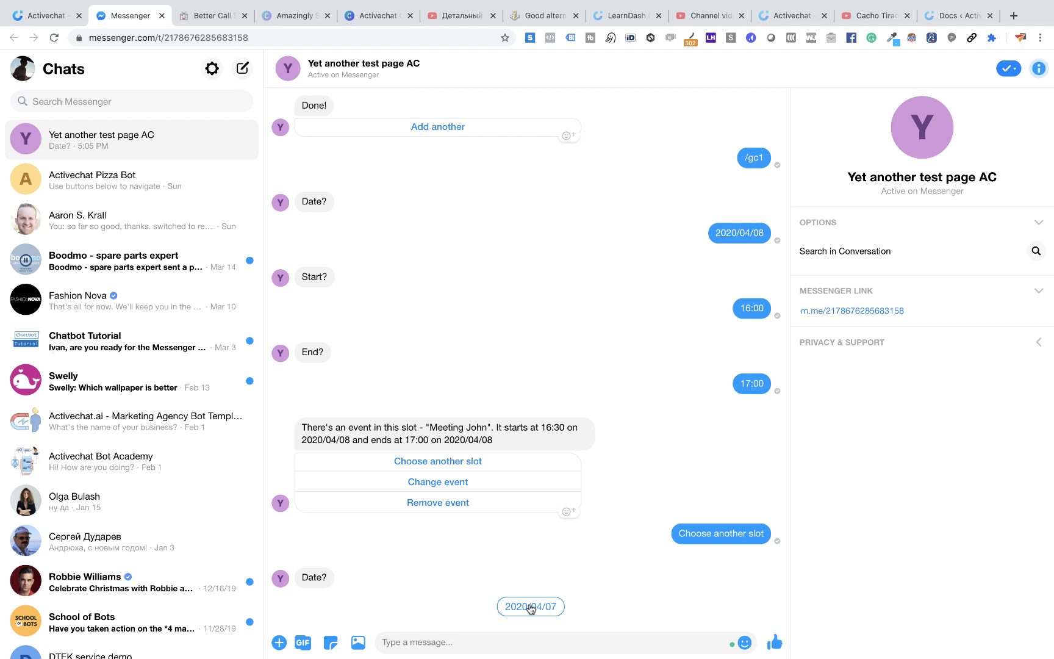
click(506, 640)
text(2020/04/08)
key(Return)
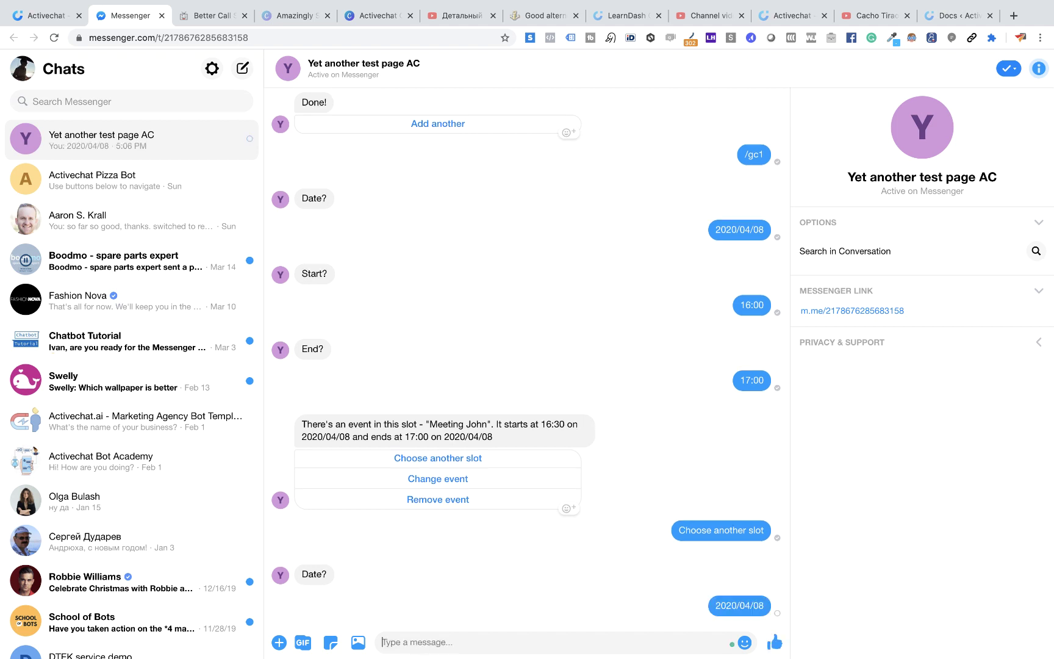
text(15:00)
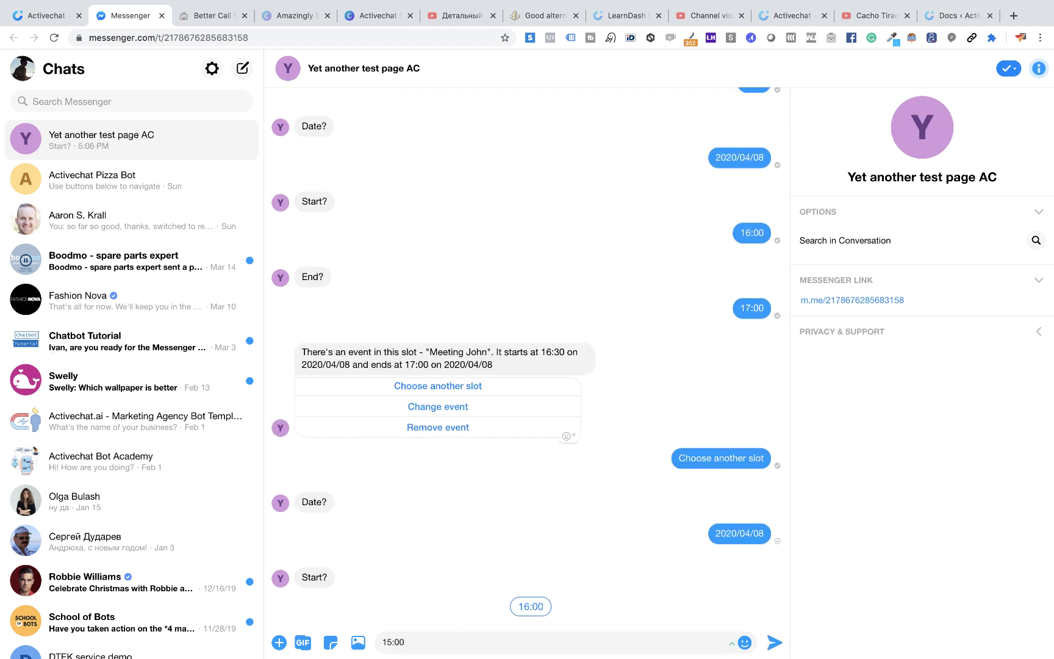
key(Return)
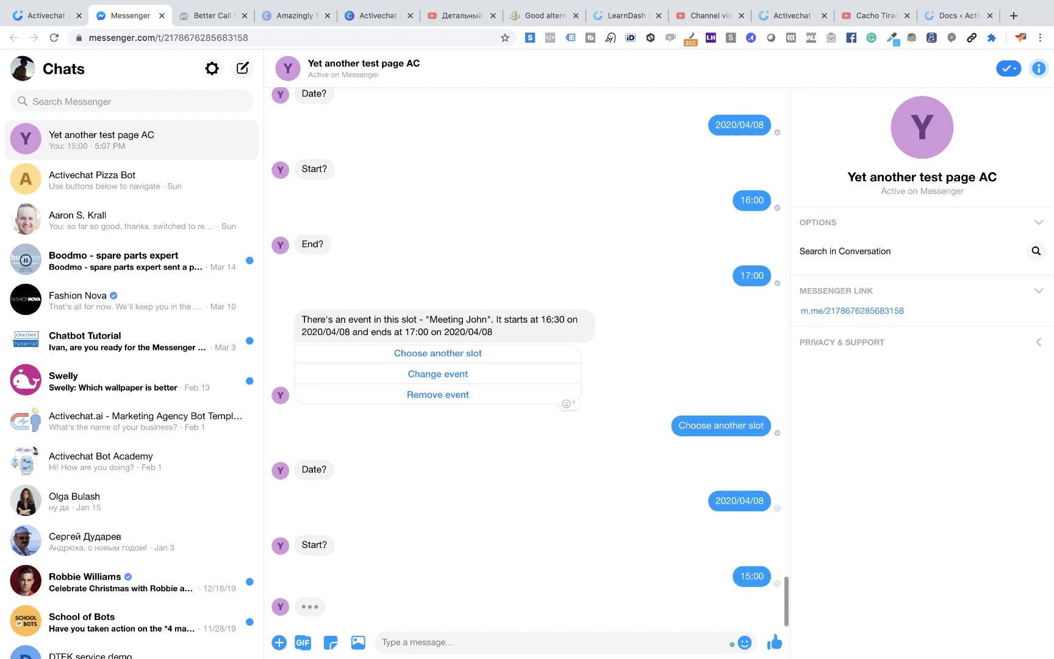
text(15:30)
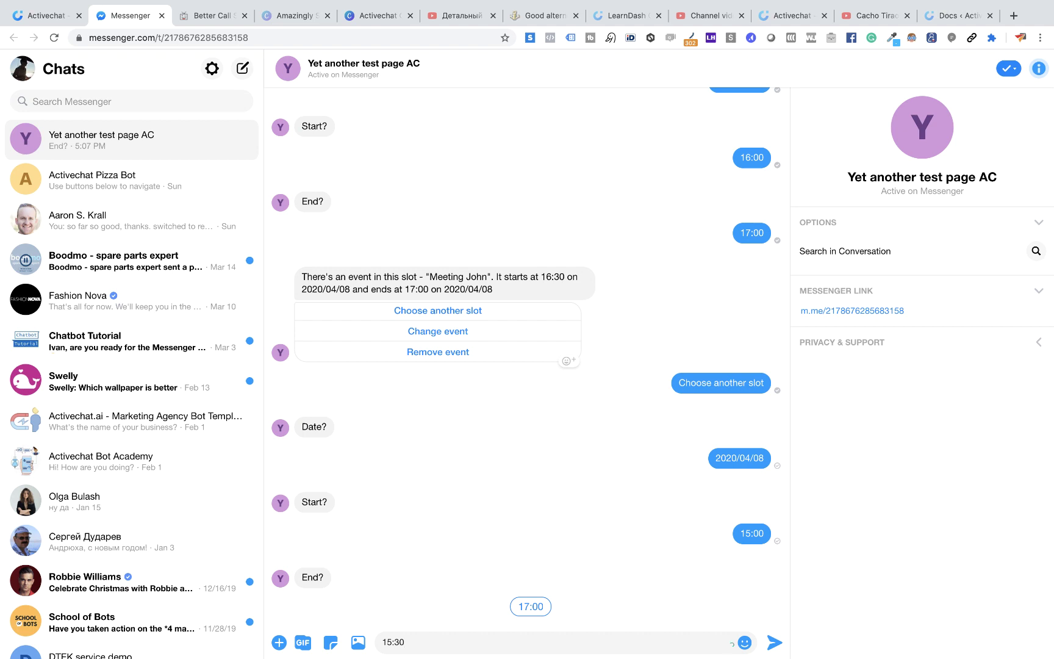
key(Return)
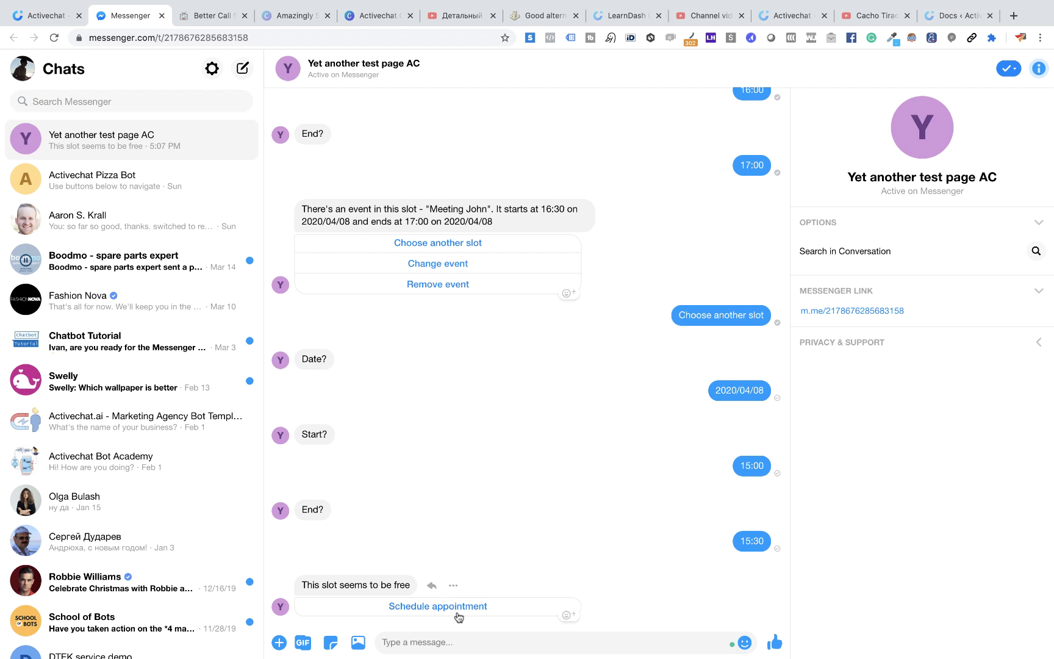
Follow the Schedule appointment branch in the bot builder, and inspect the Text block that asks for the event name.
click(54, 14)
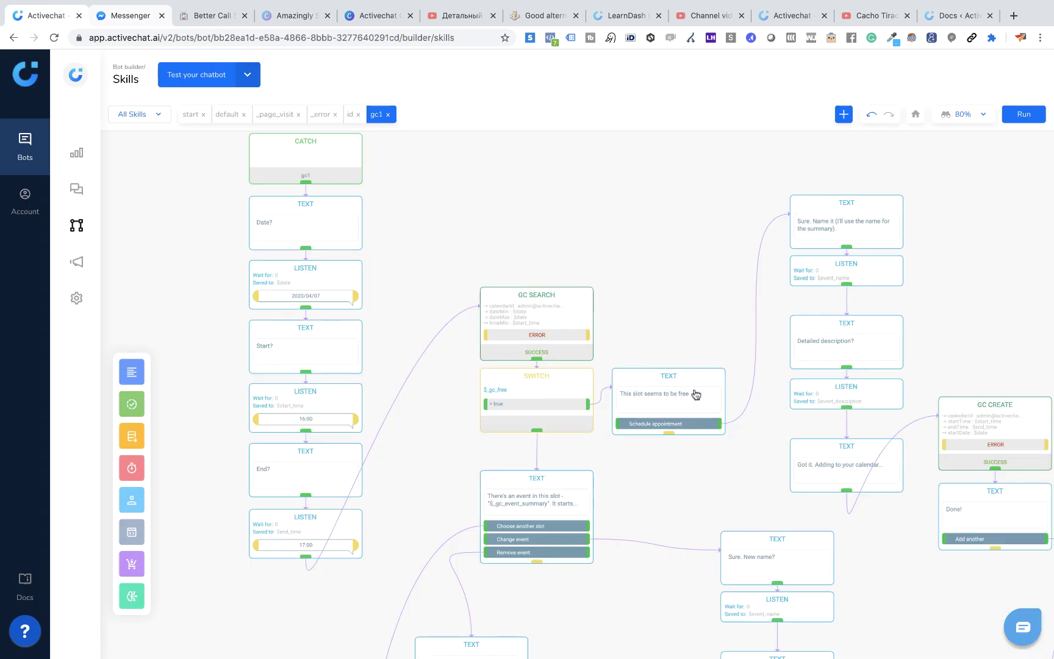
scroll(695, 394, up, 4)
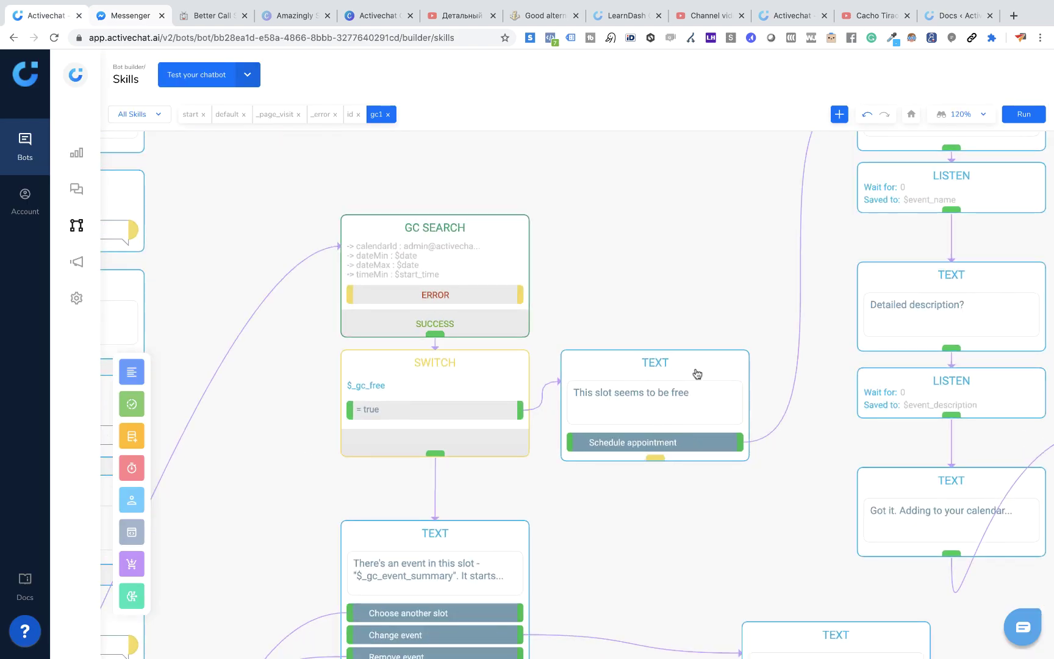
click(697, 374)
drag(709, 280, 308, 362)
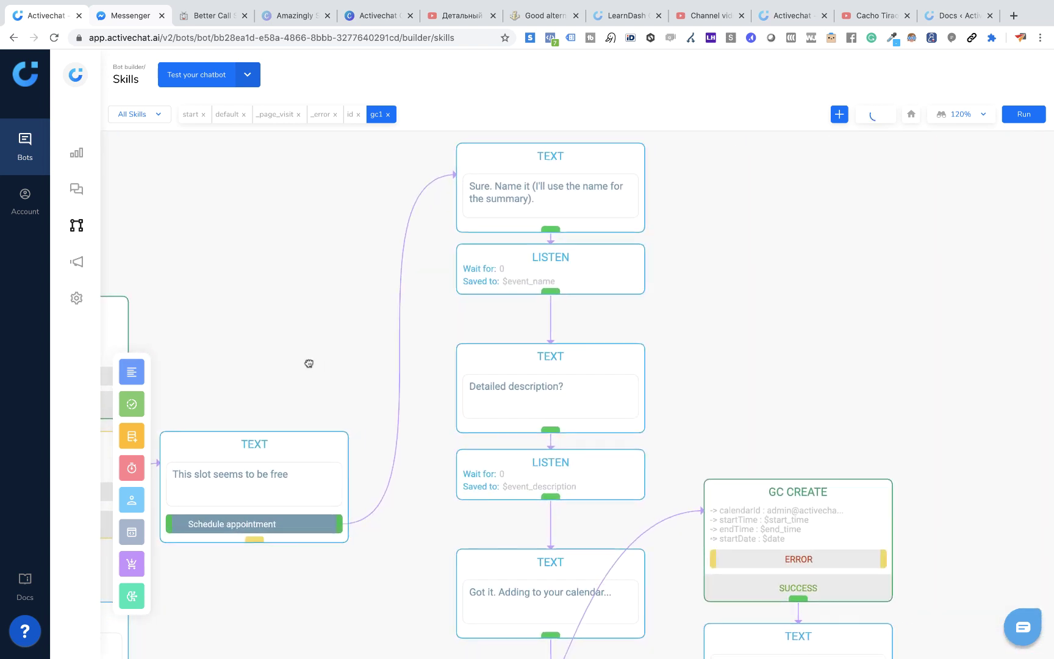
click(539, 159)
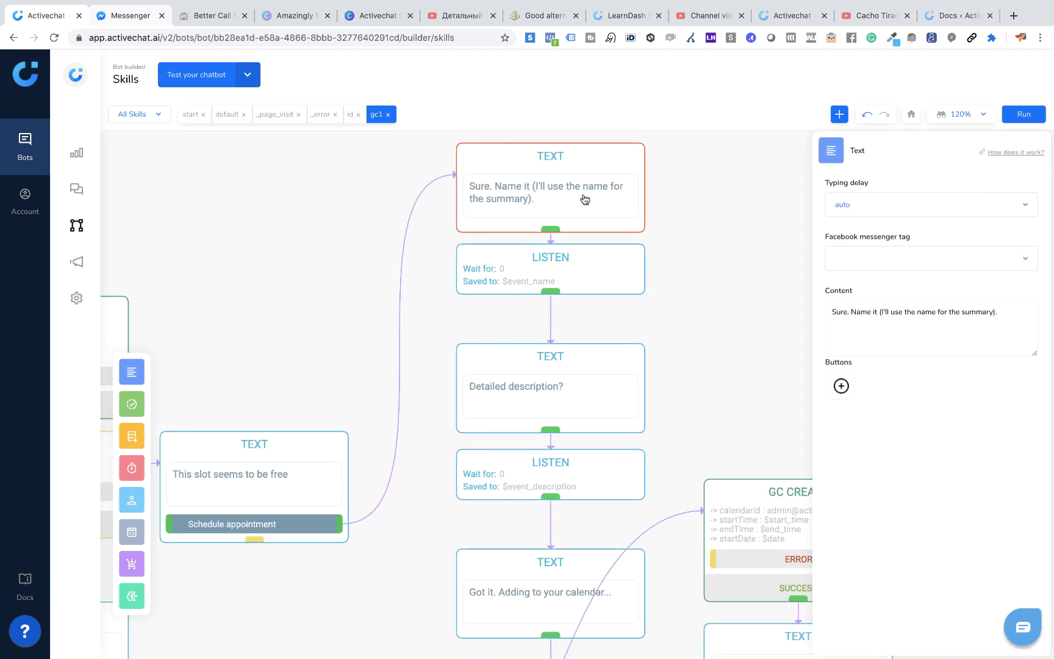
Examine the title and description of the April 8 2pm event in Google Calendar.
key(super+Tab)
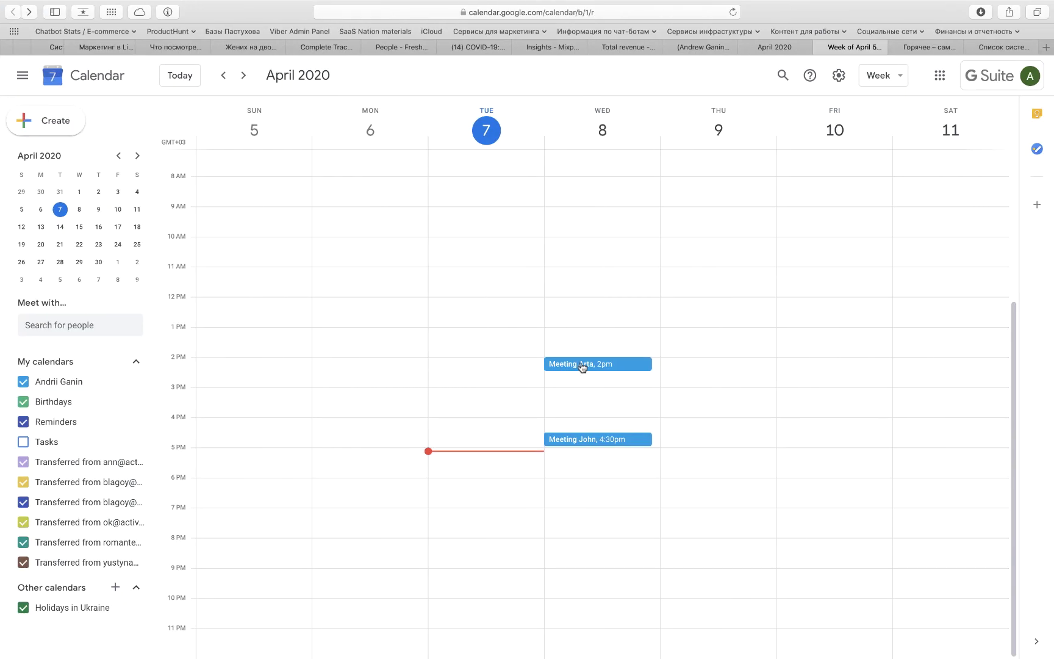
click(579, 366)
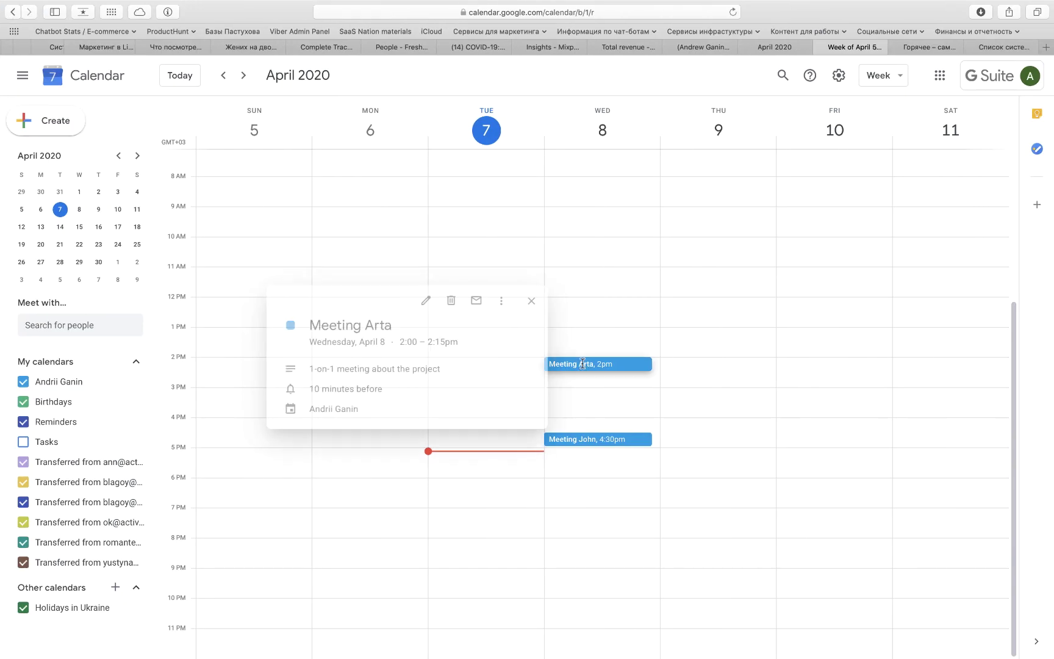
double_click(315, 328)
drag(315, 328, 372, 329)
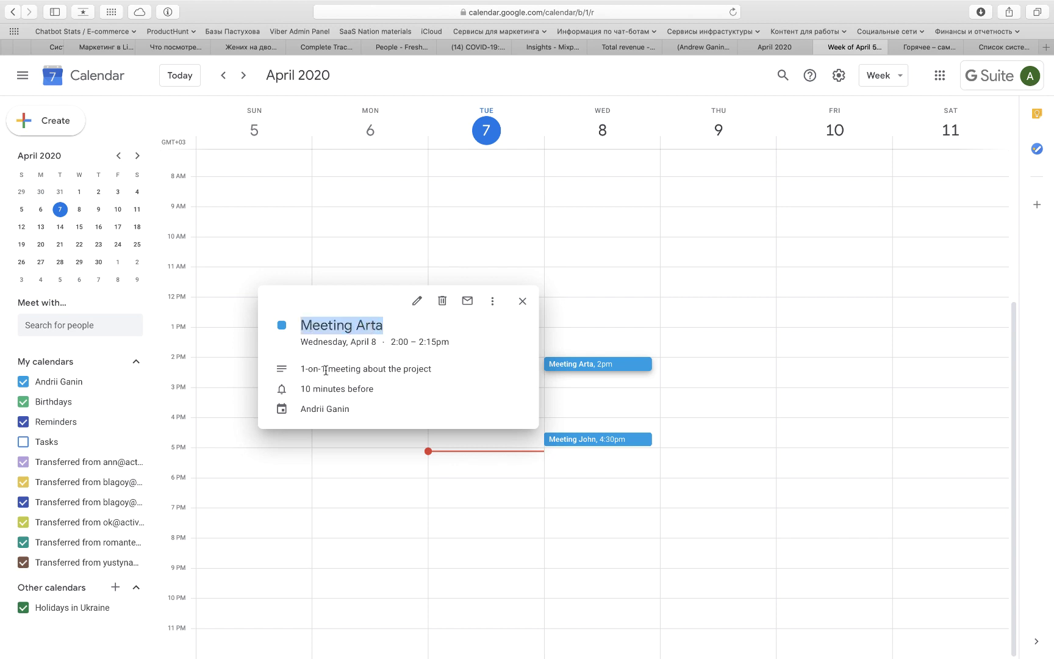
drag(311, 370, 426, 375)
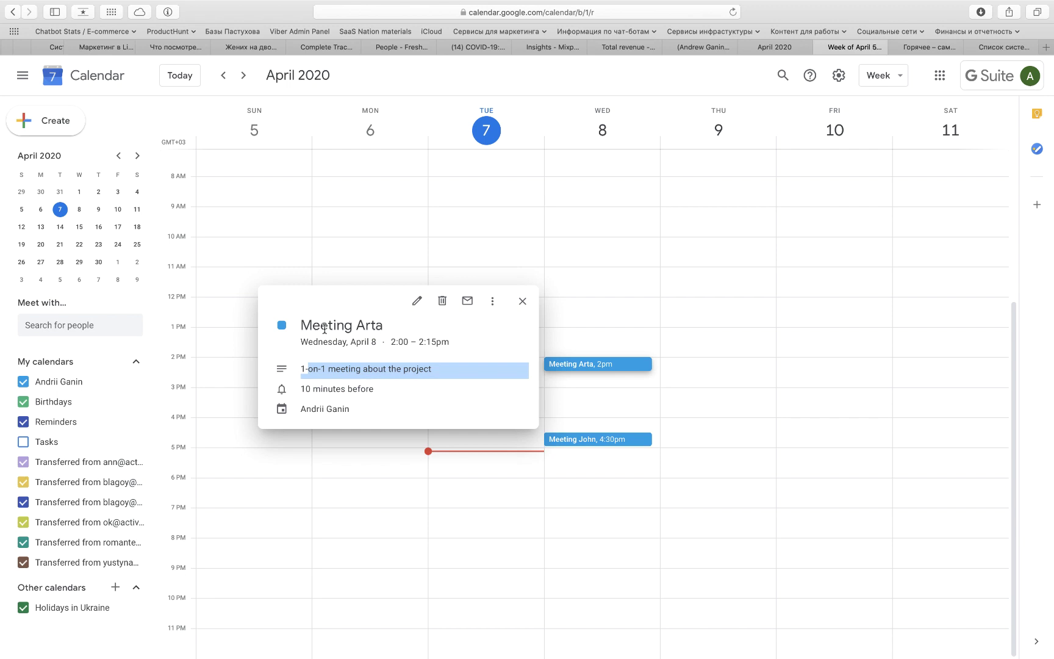
Close the 2pm event's details, and inspect the bot builder's Text and Listen blocks that collect the event name and description.
double_click(312, 369)
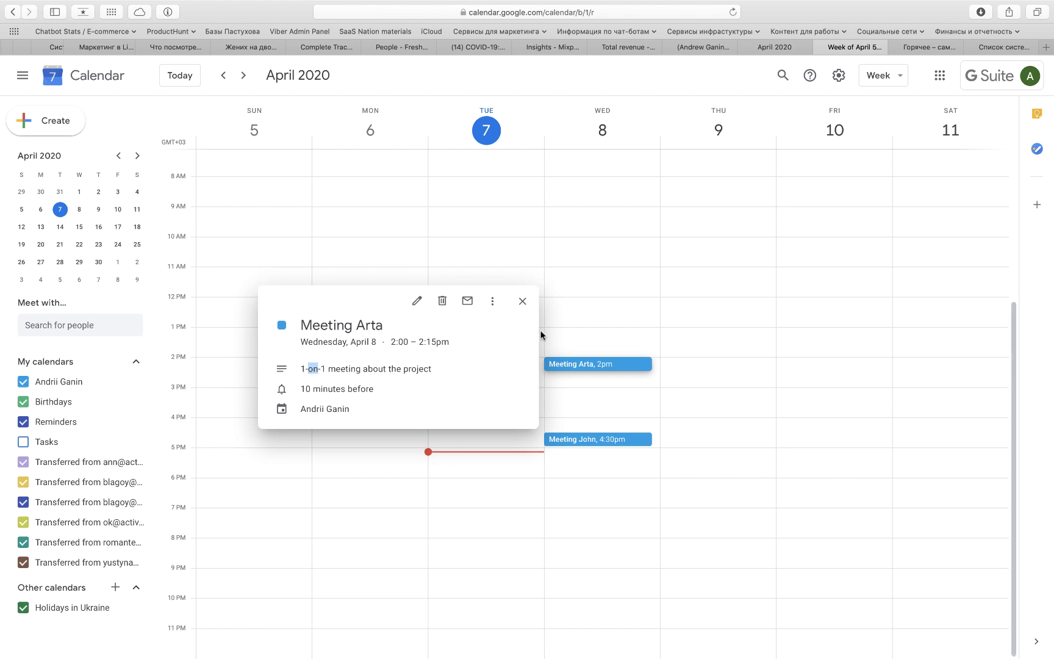
click(523, 302)
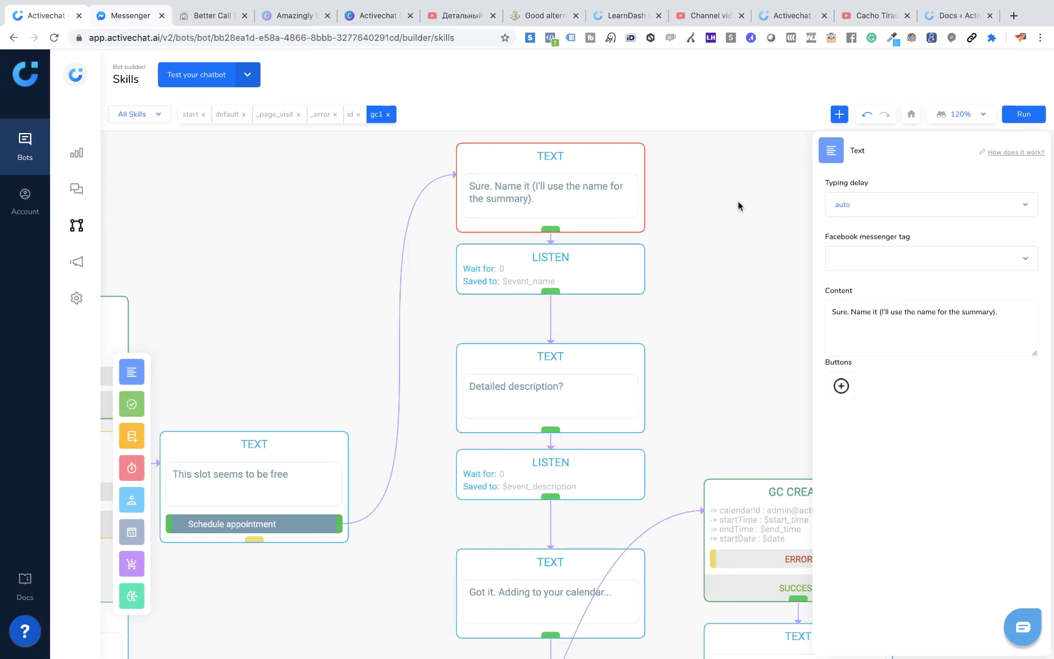
click(867, 314)
click(551, 365)
click(566, 255)
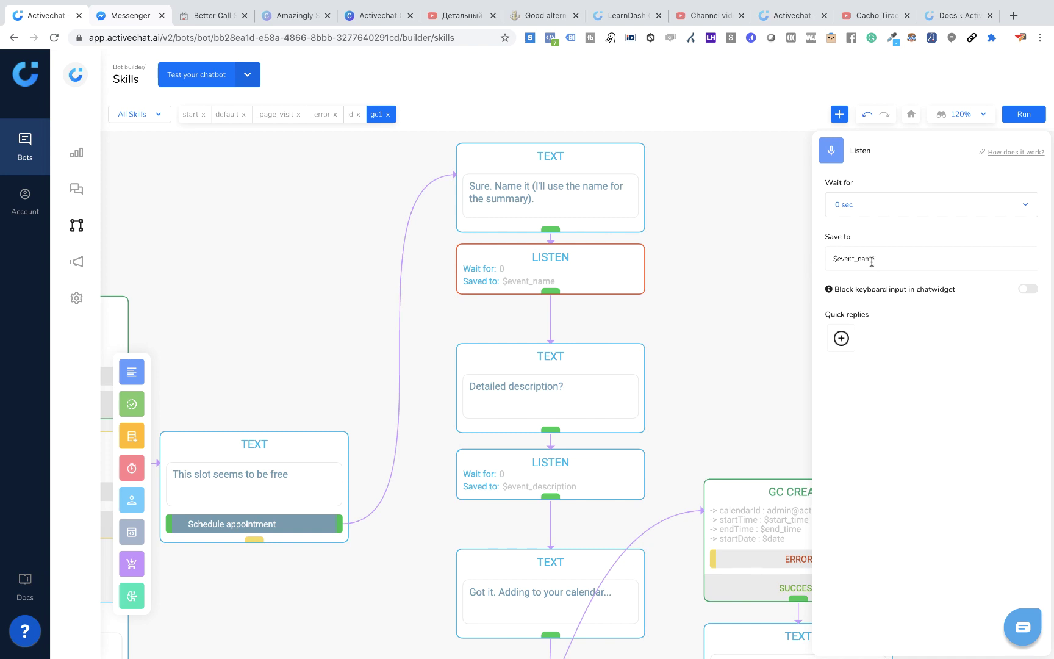
click(584, 369)
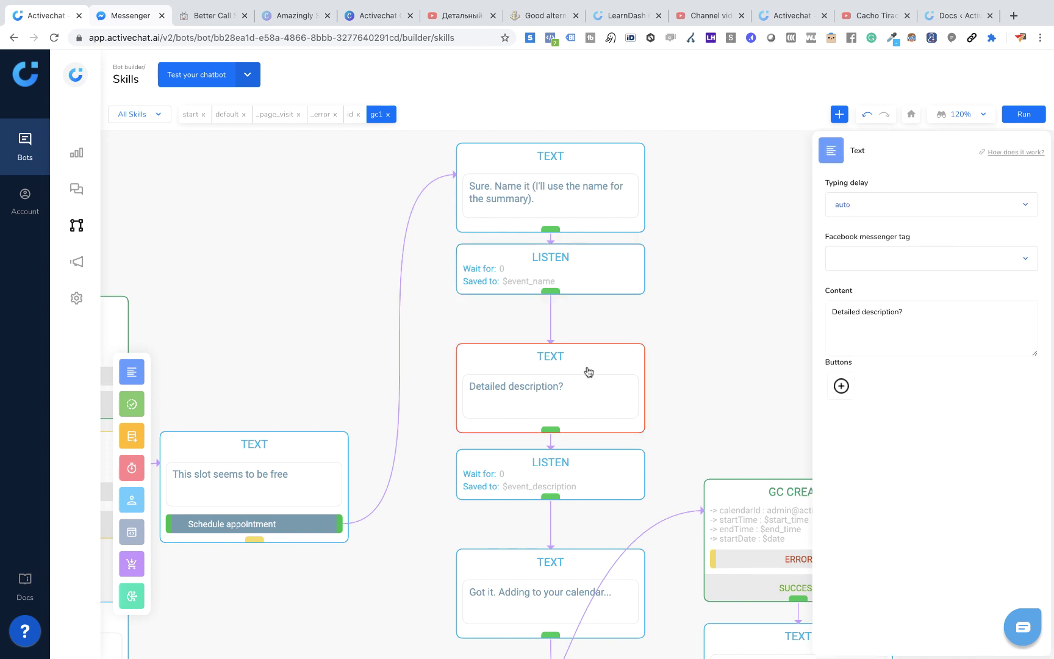
click(583, 475)
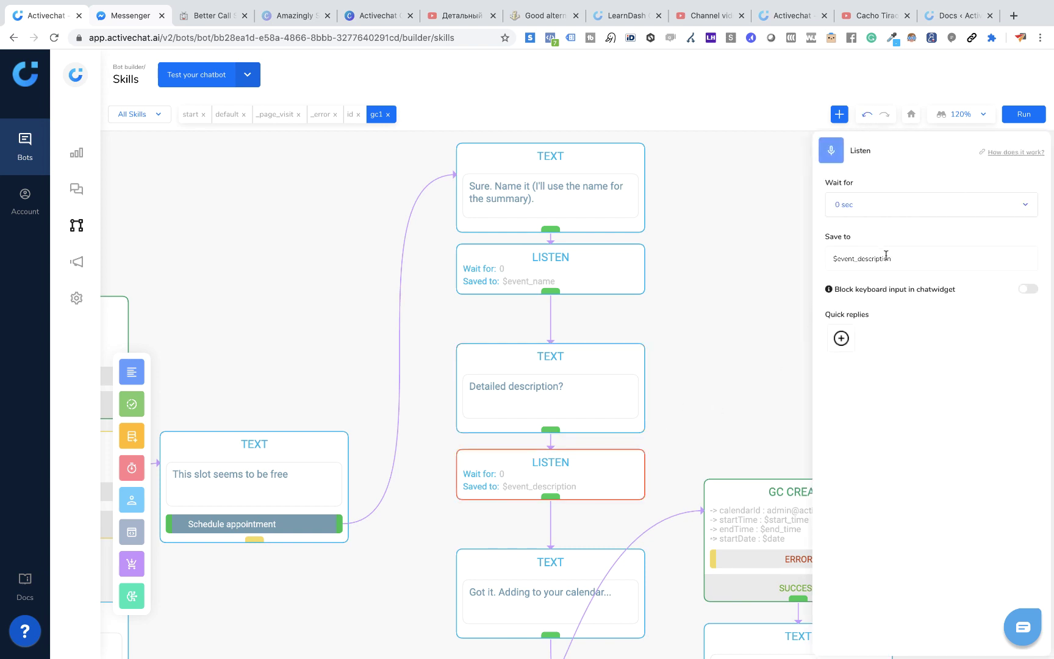
drag(709, 379, 682, 326)
click(517, 482)
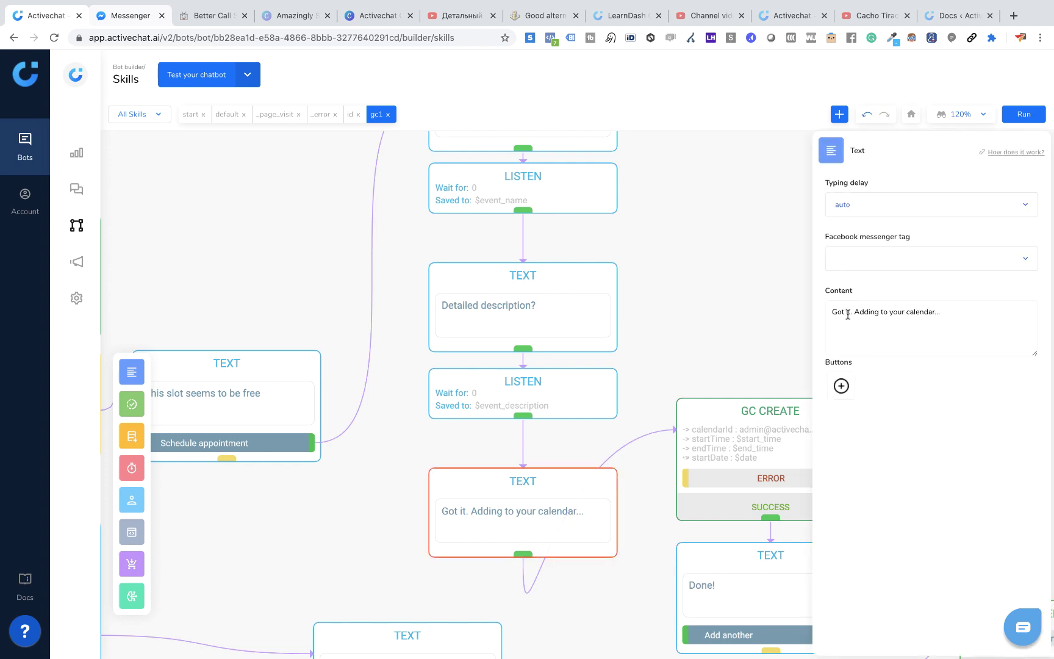
Inspect the GC Create block's settings, including its calendar options, start and end dates, summary and description.
drag(703, 331, 591, 303)
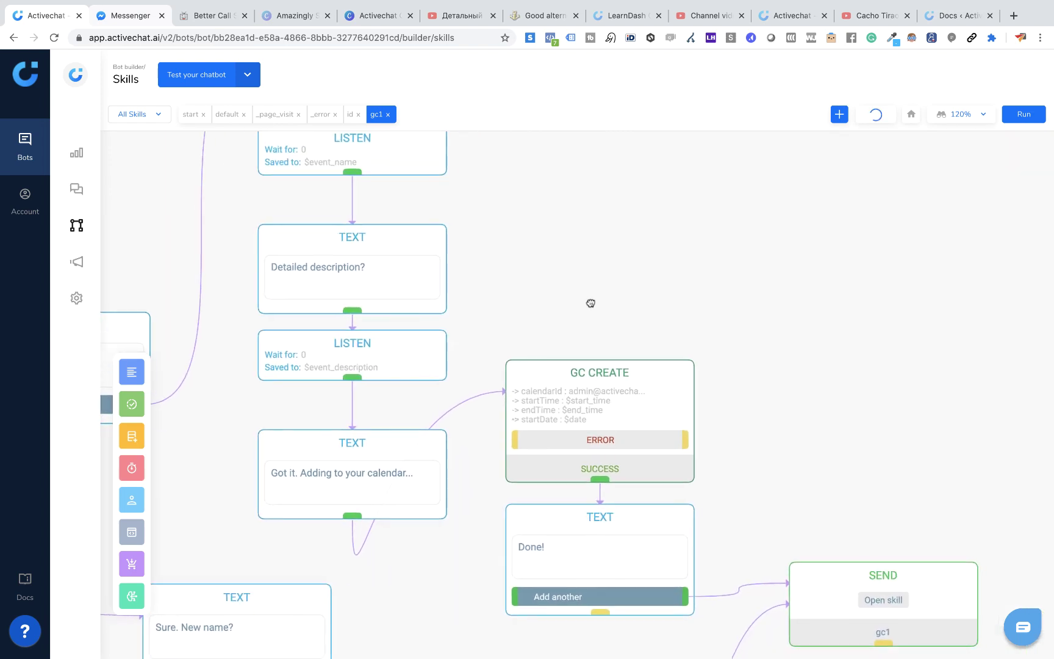
click(589, 370)
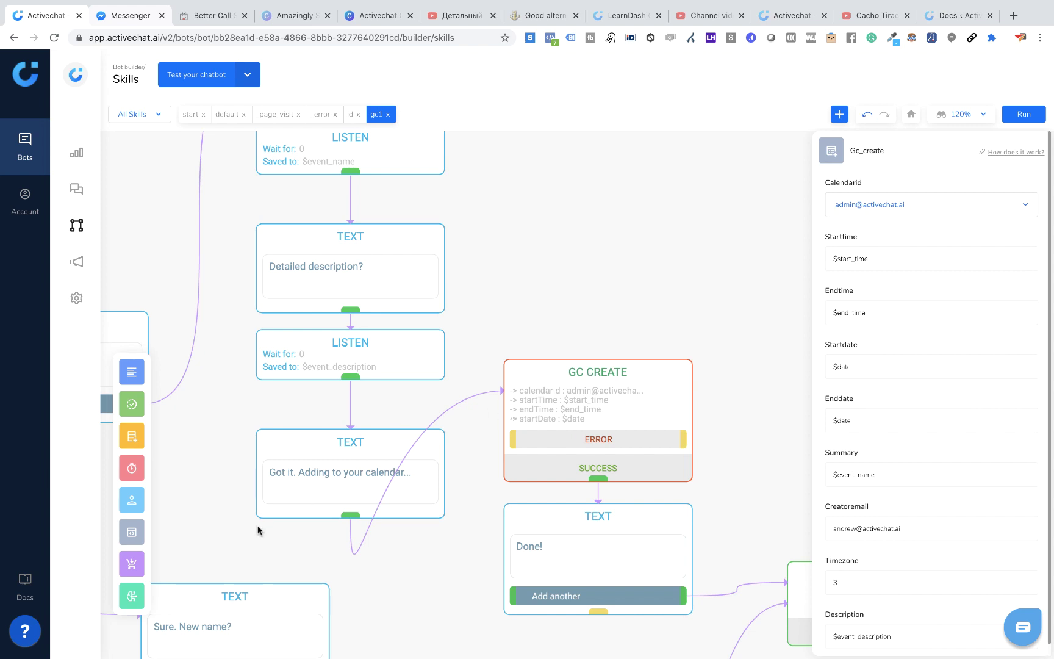
mouse_move(134, 530)
click(920, 208)
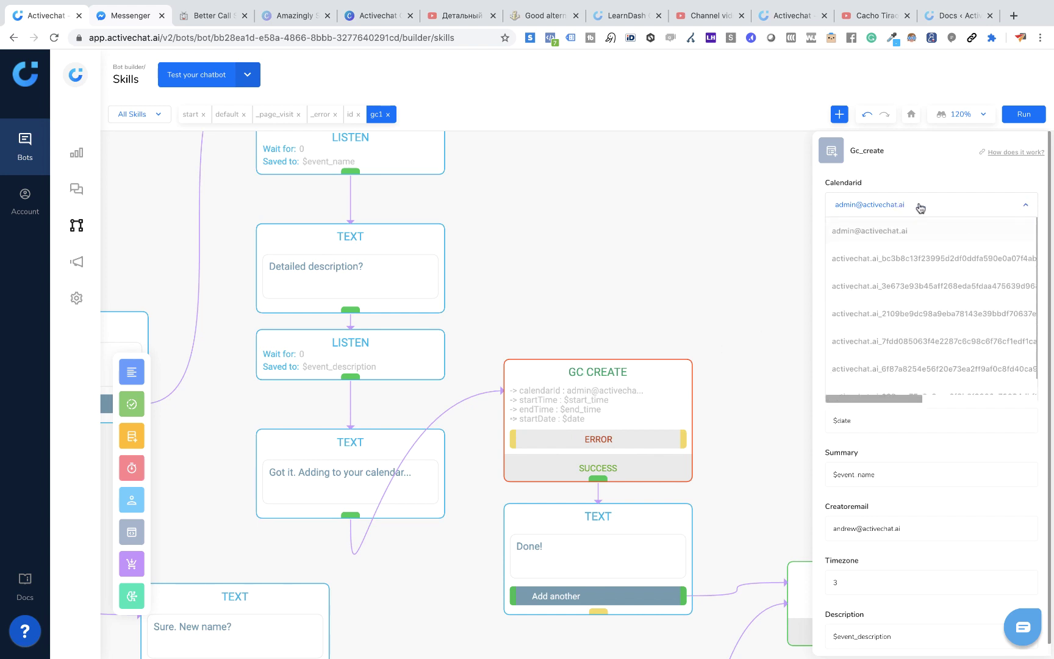
click(920, 208)
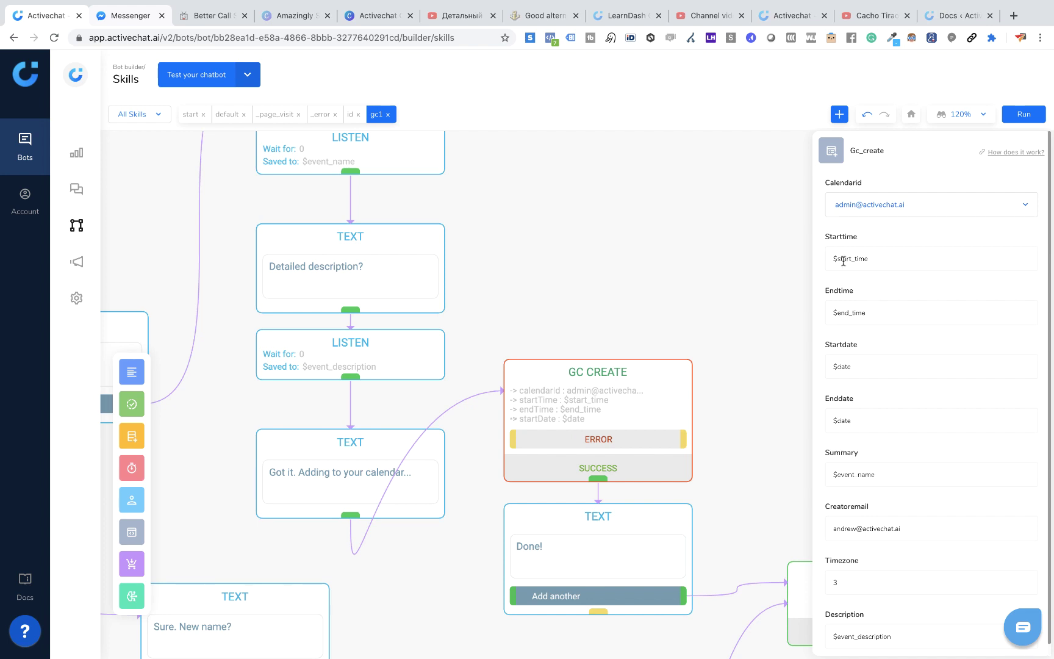
click(855, 366)
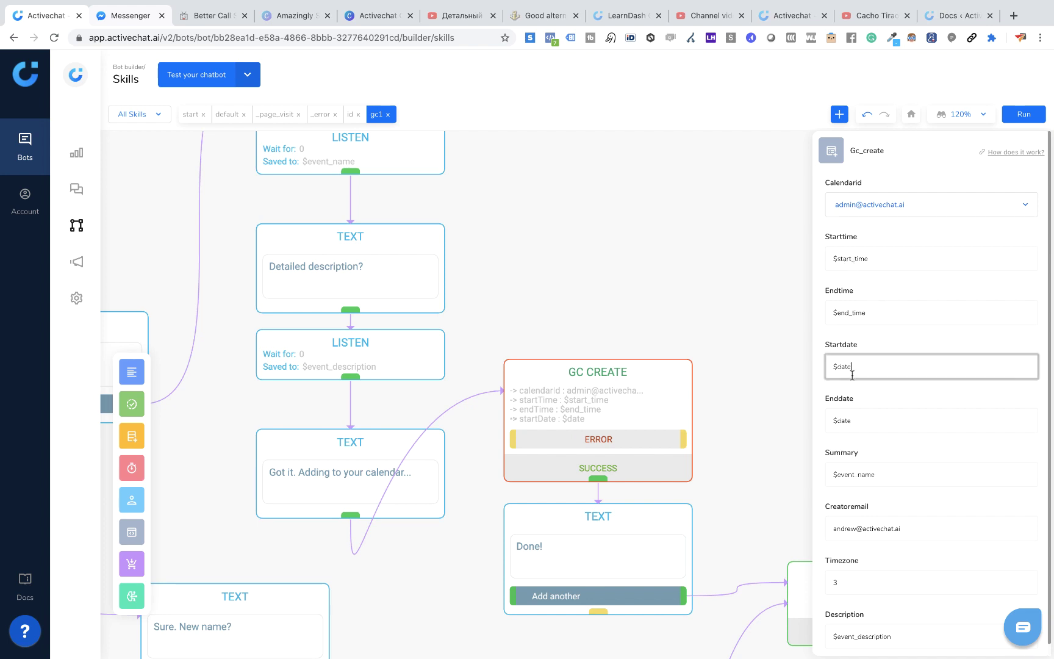
click(853, 418)
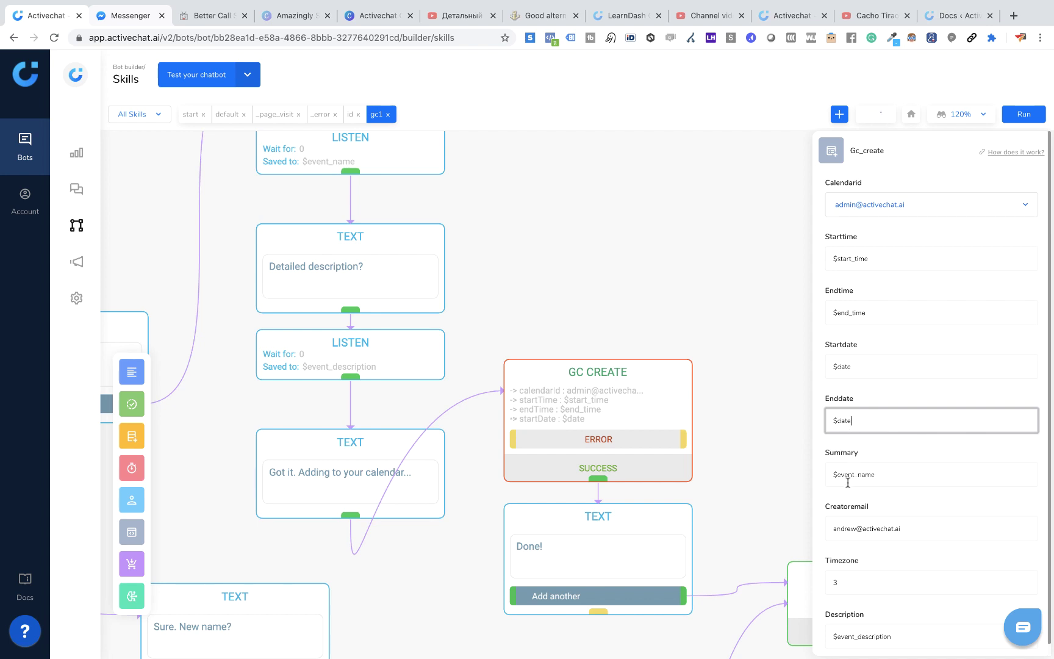
click(877, 473)
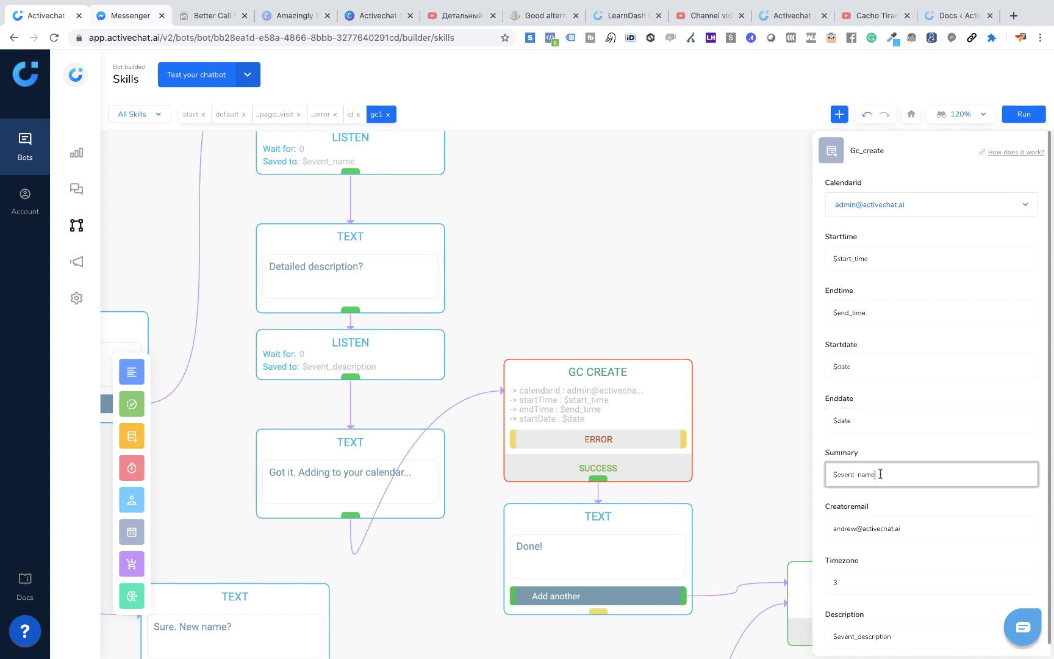
scroll(860, 577, down, 1)
double_click(845, 621)
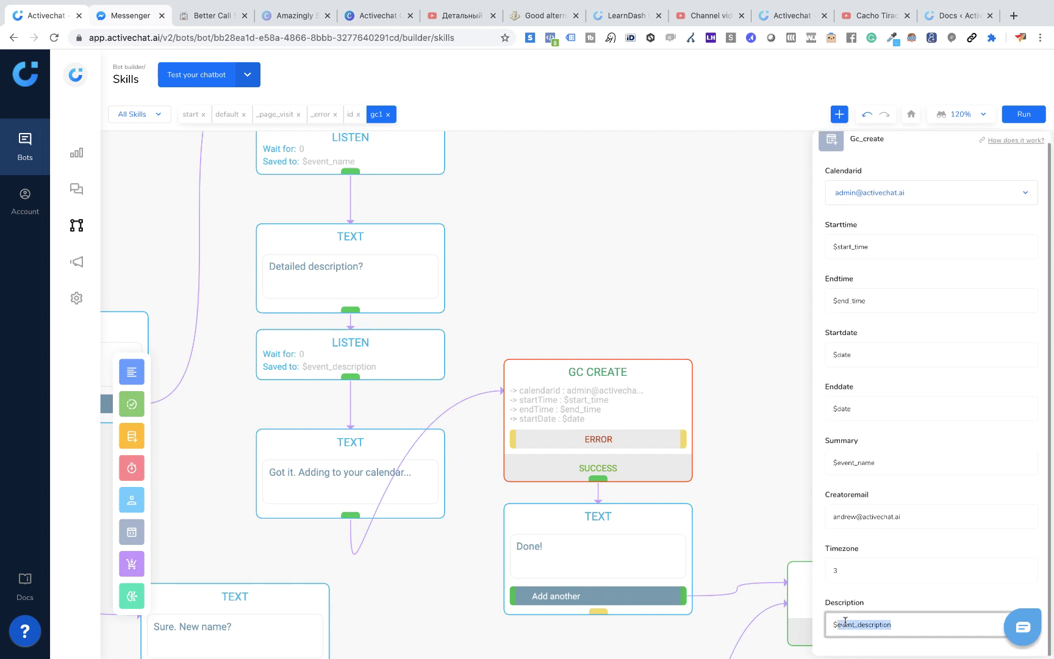
click(914, 622)
Inspect the Done! Text block with its Add another option and the Send block it leads to.
click(597, 525)
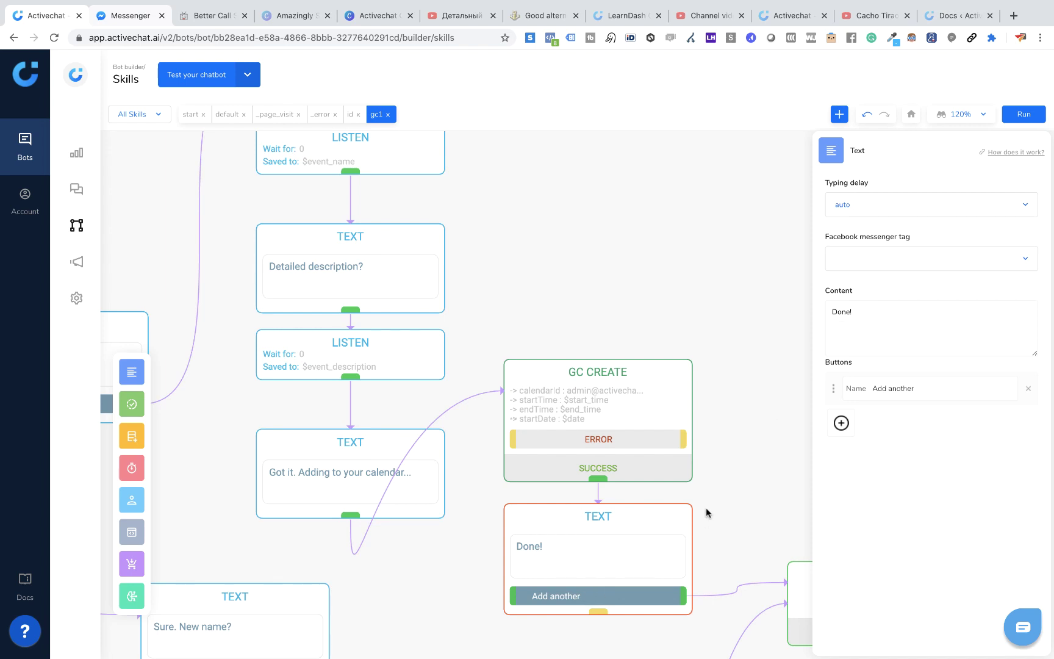
drag(712, 464, 640, 369)
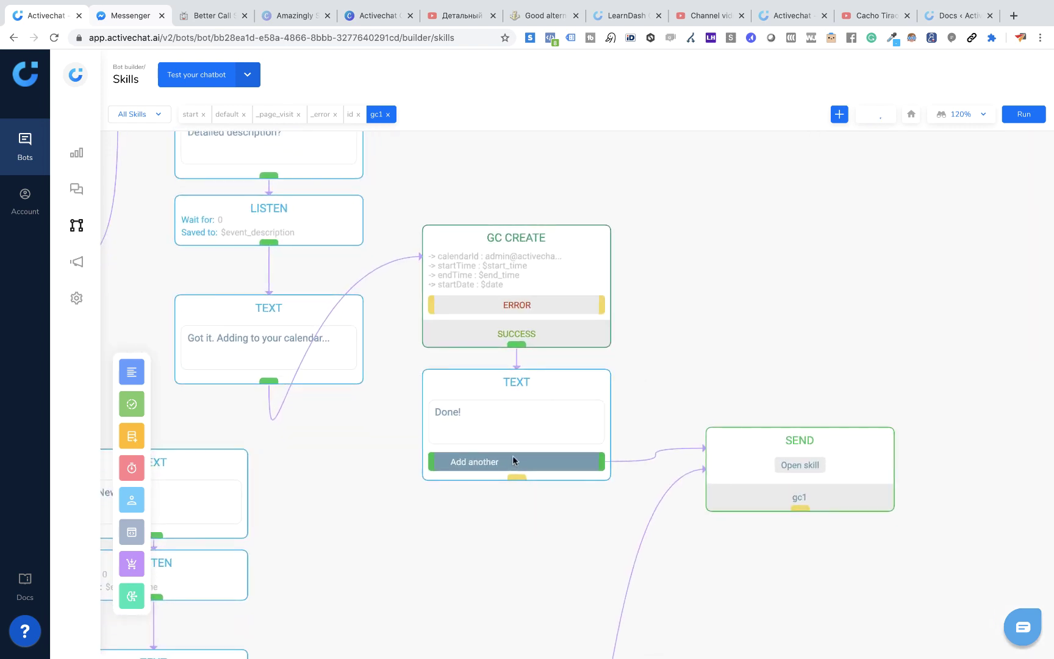
click(733, 455)
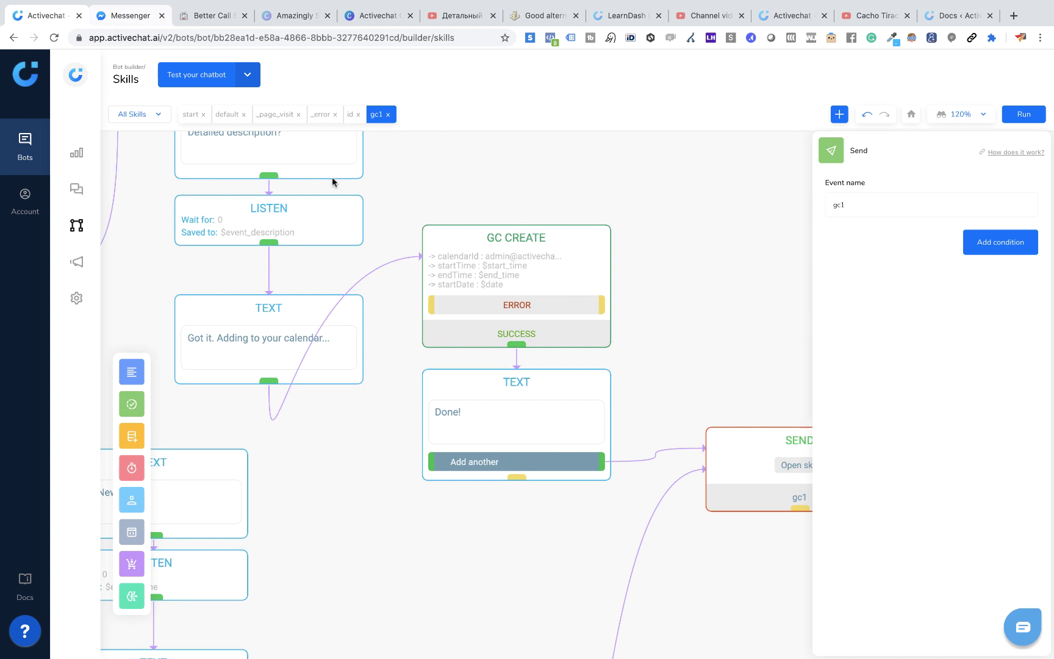
Schedule an appointment for the free slot in the Messenger chat, entering the meeting's name and the description "Discussing project details".
click(122, 16)
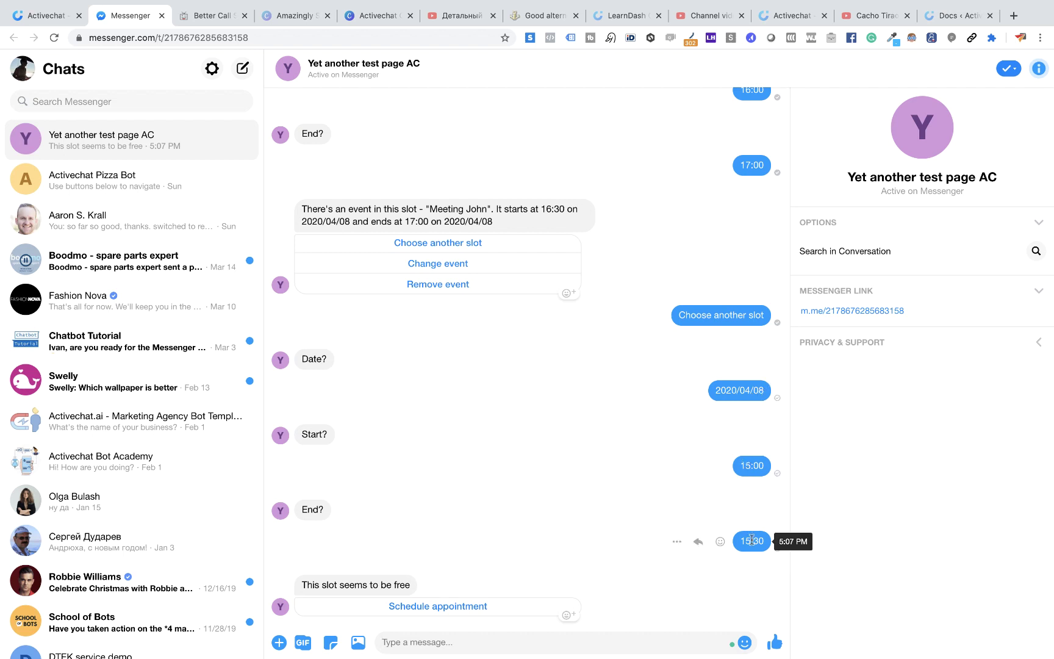
click(425, 607)
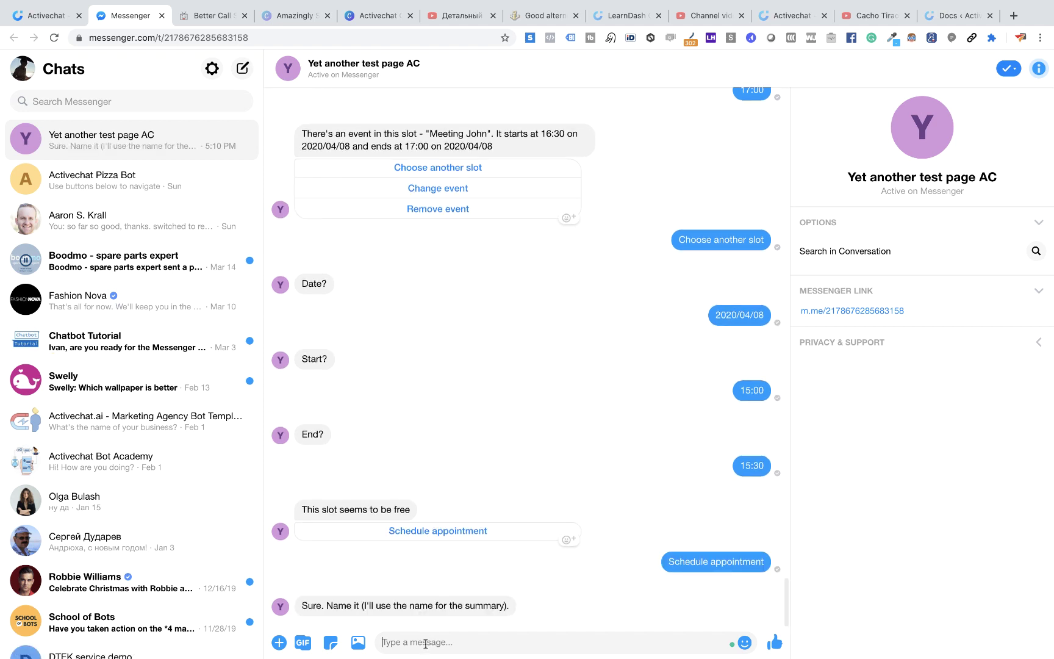
text(Meetin)
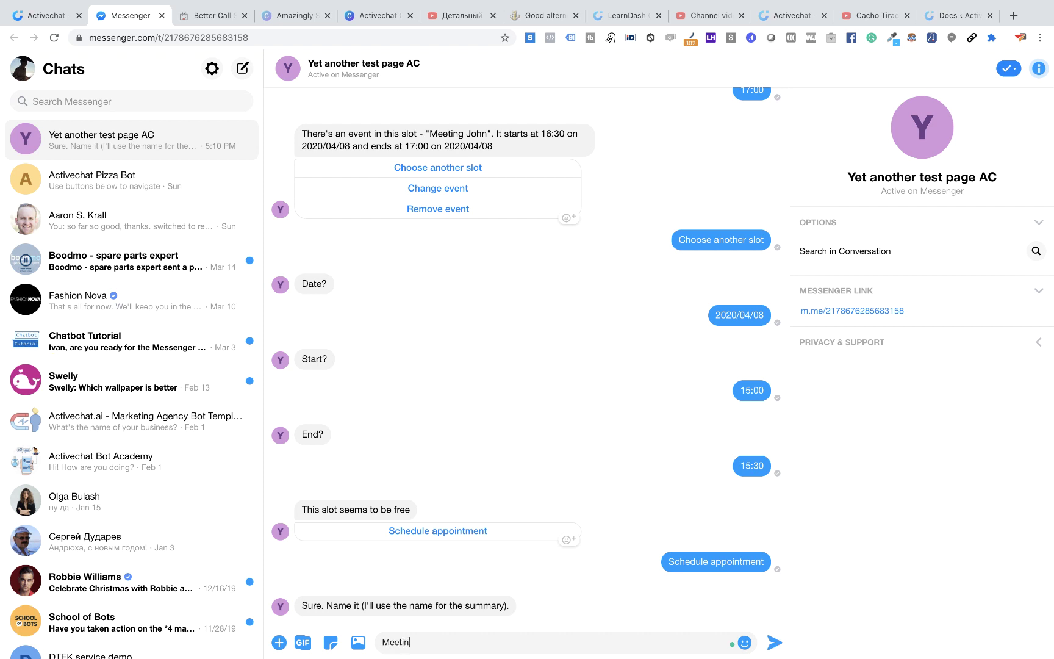
text(g Andrew)
key(Return)
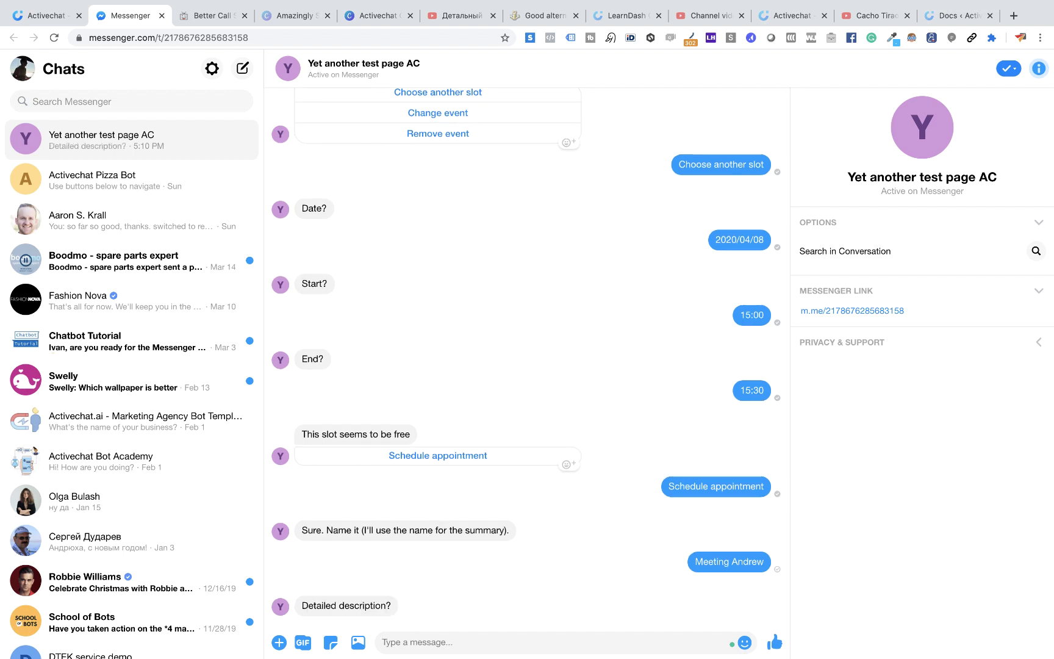
text(Discussing project details)
key(Return)
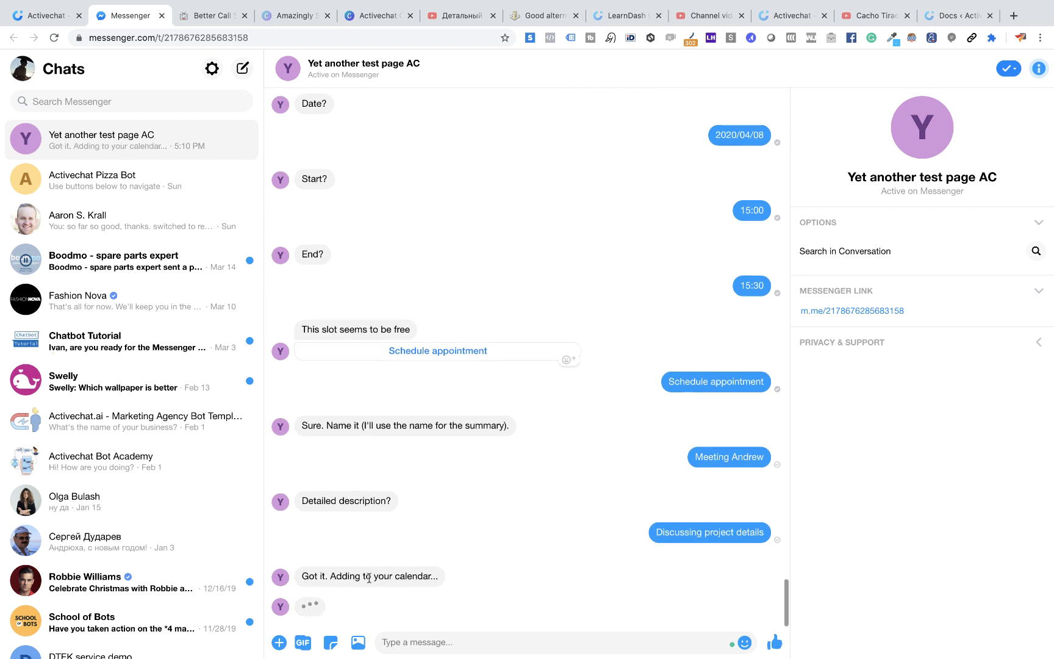
Switch to Google Calendar, examine the new April 8 3pm event's time and description, and close its details.
key(super+Tab)
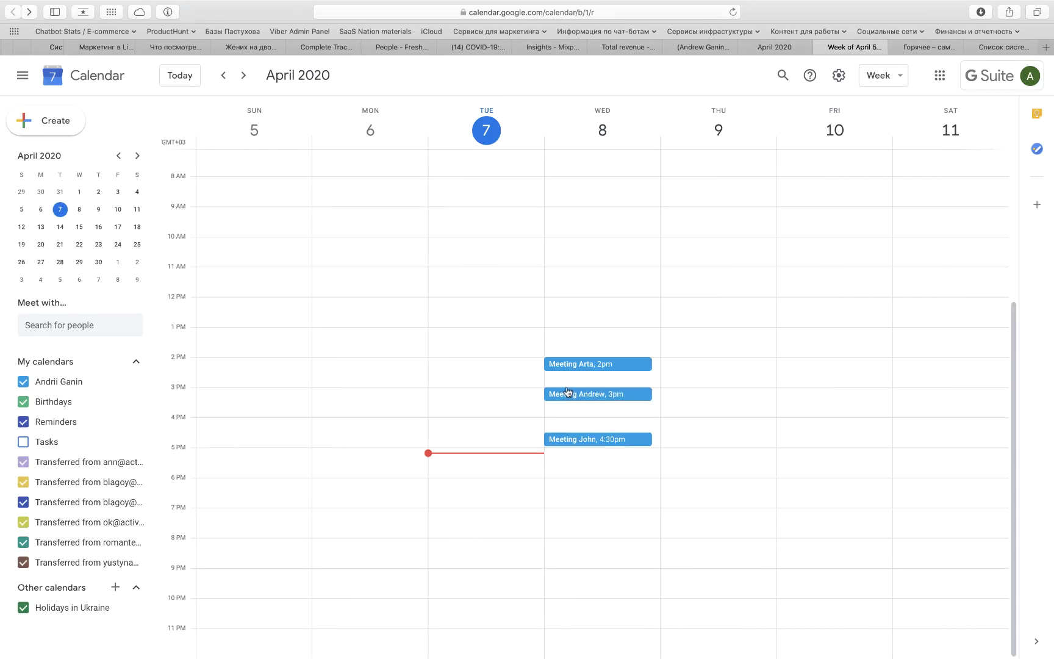
click(595, 396)
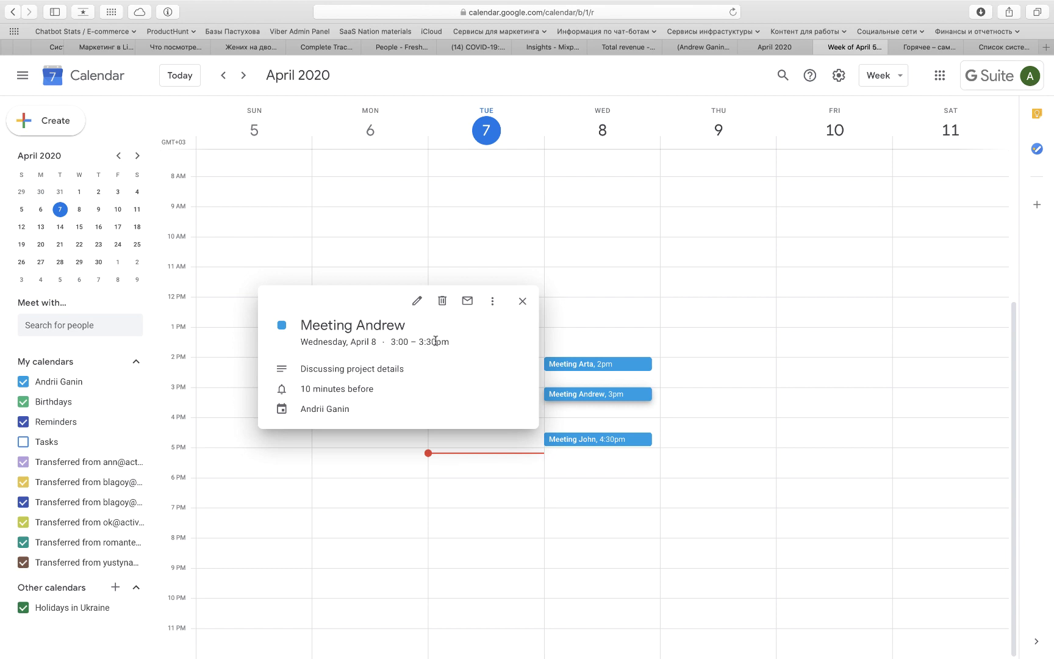
drag(302, 368, 403, 370)
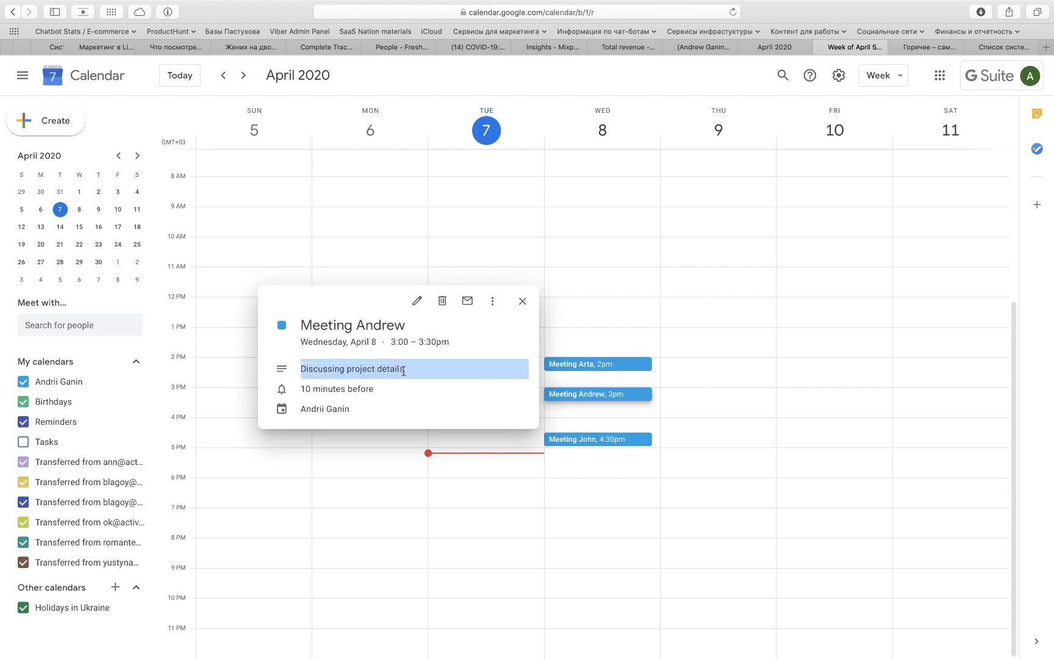
click(522, 301)
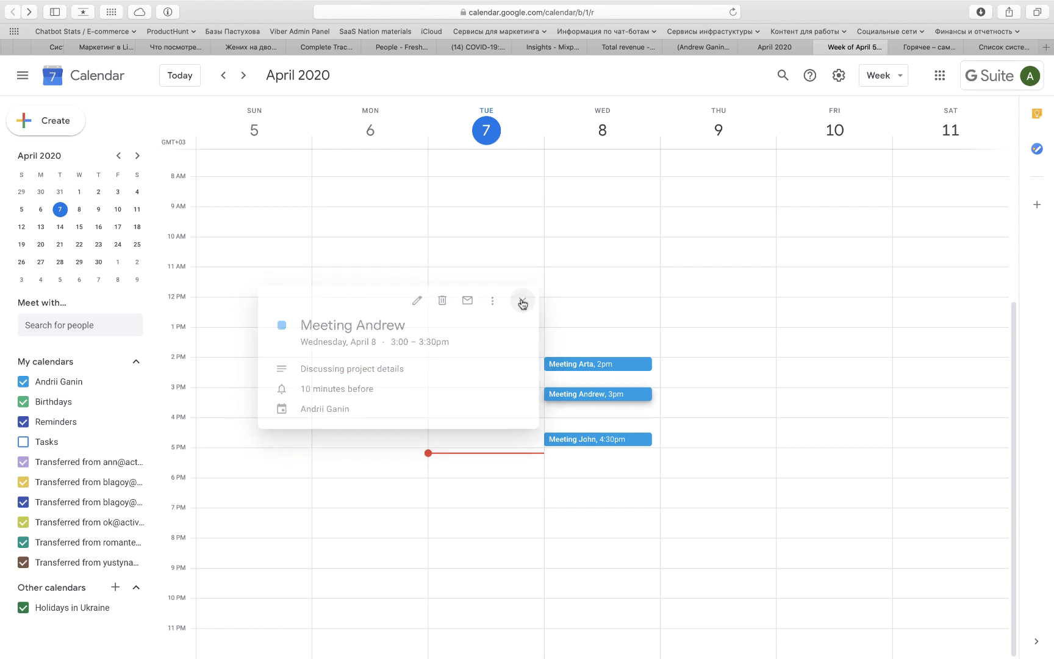
Return to the bot builder and review the branch from the free-slot message through GC Create to the Send block.
key(super+Tab)
key(ctrl+shift+Tab)
scroll(482, 305, down, 4)
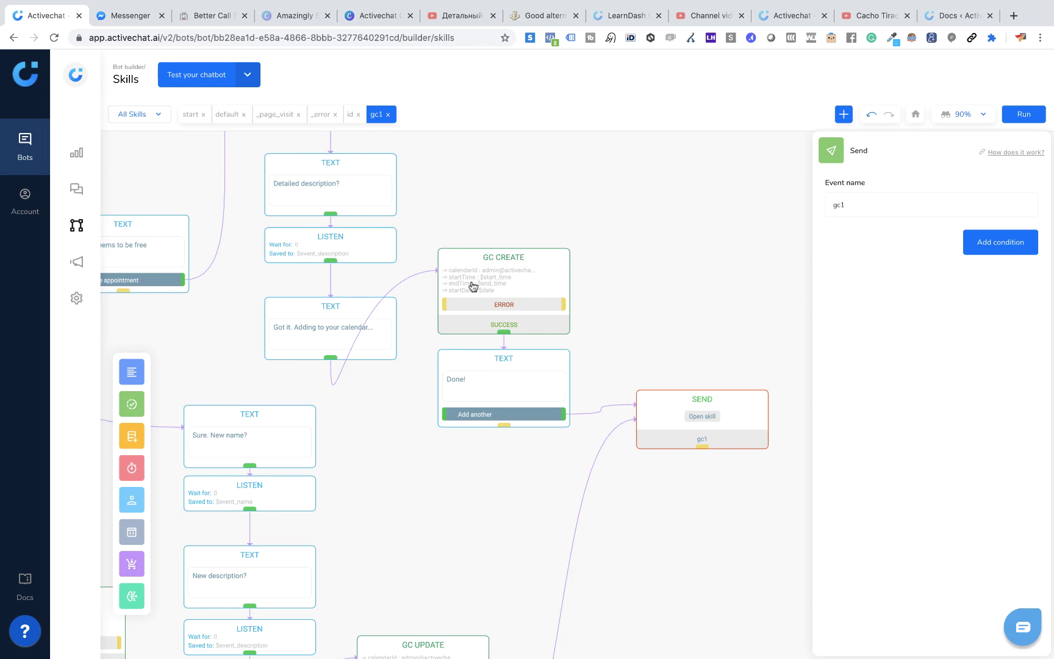
drag(456, 190, 592, 280)
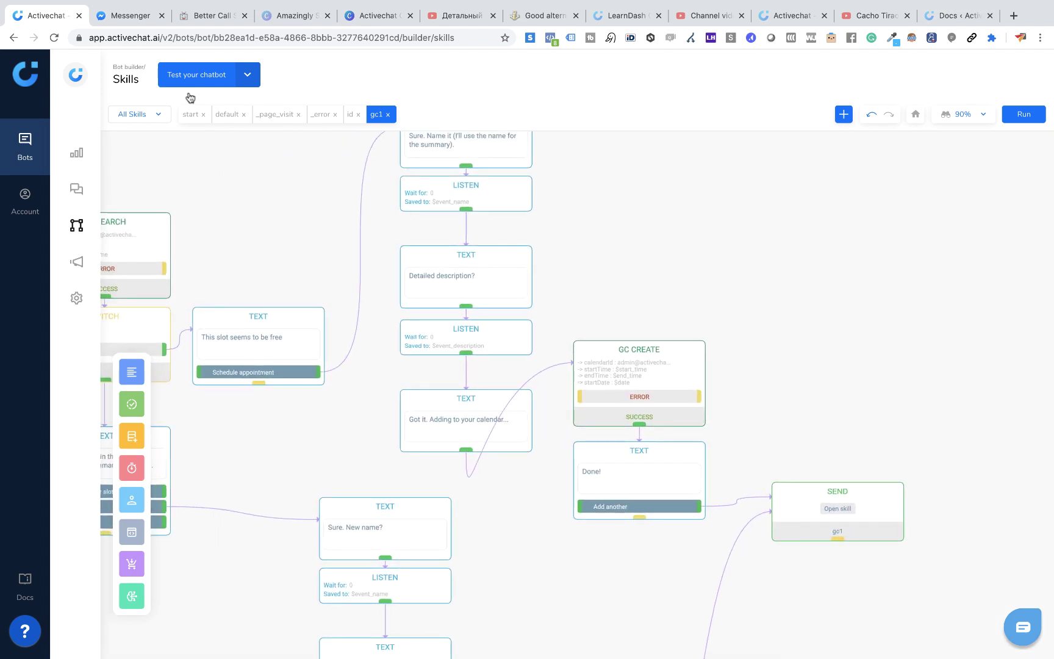
Choose Add another in the Messenger chat and check the slot on 2020/04/08 from 15:00 to 15:30.
click(128, 15)
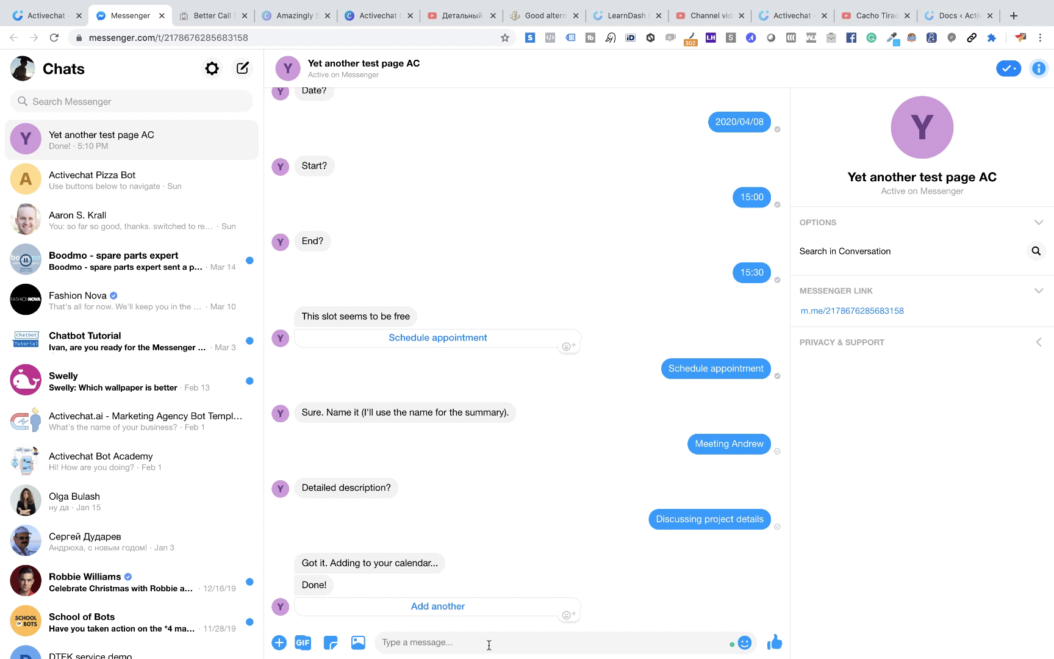
click(453, 607)
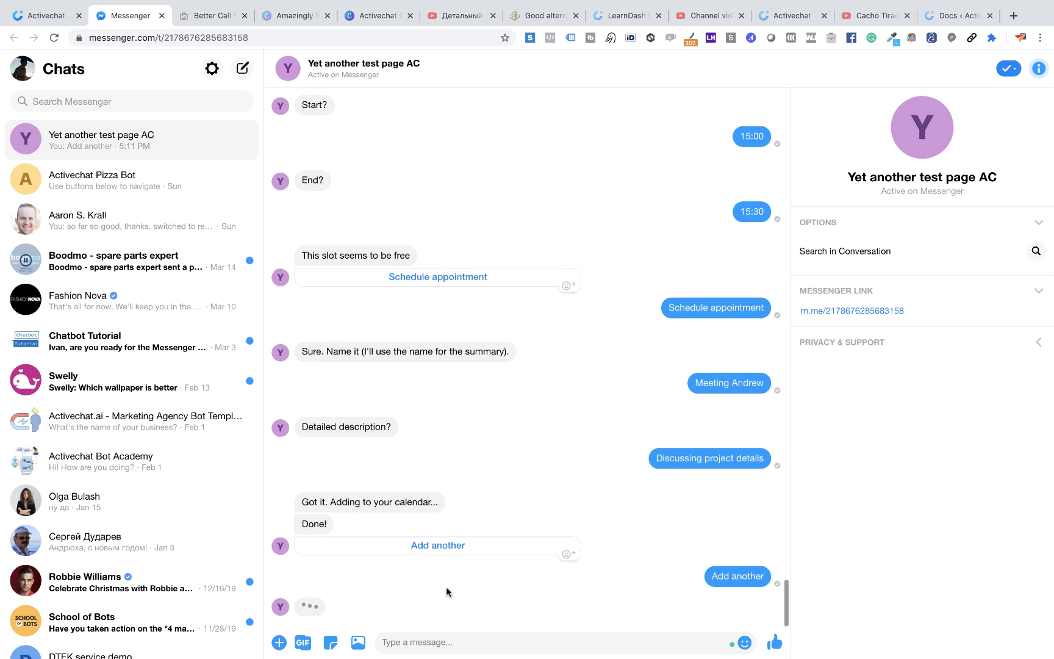
scroll(524, 622, down, 2)
text(2020/04/08)
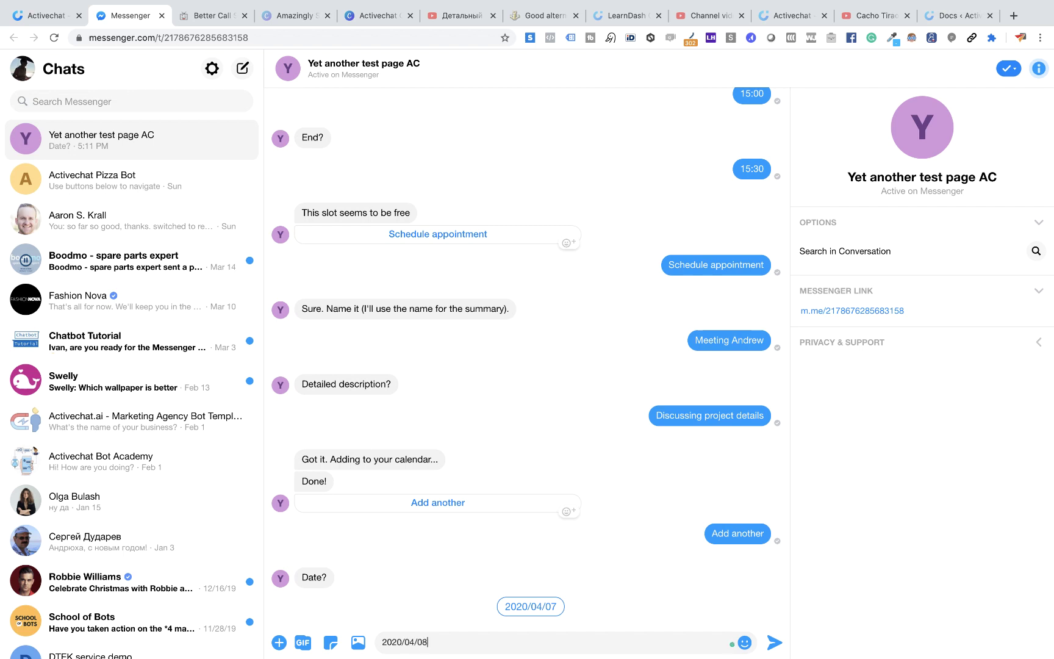
key(Return)
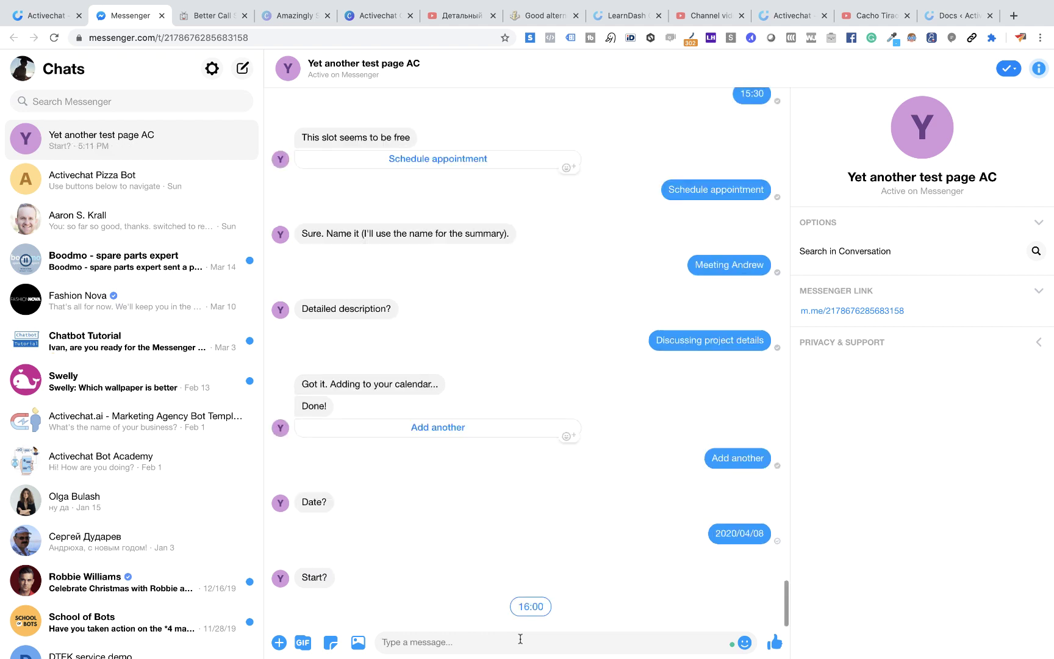
text(15:00)
key(Return)
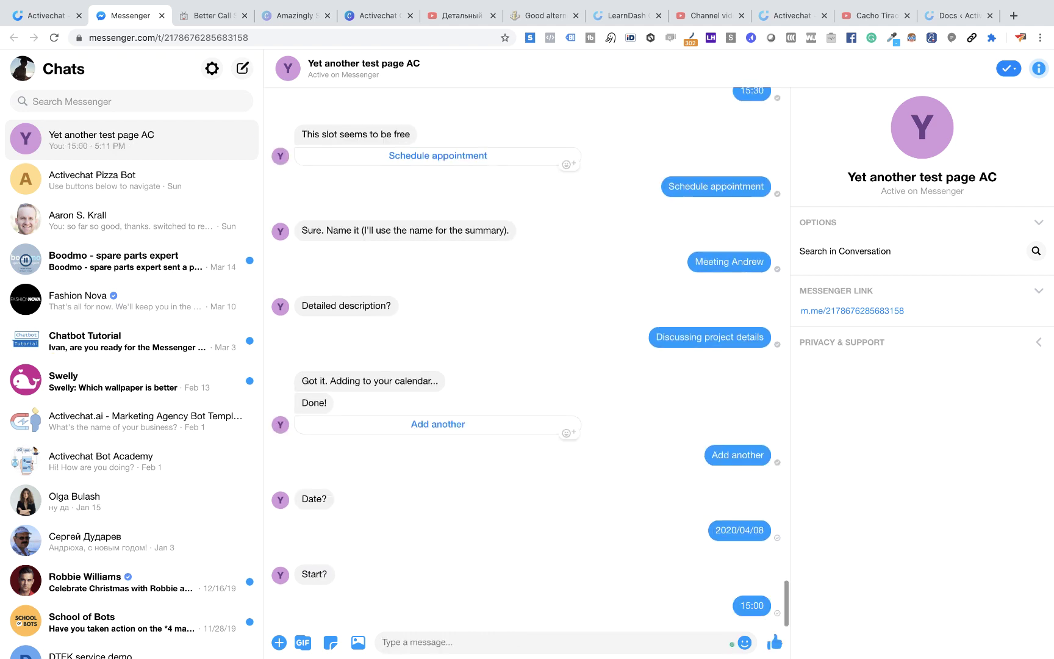
text(15:30)
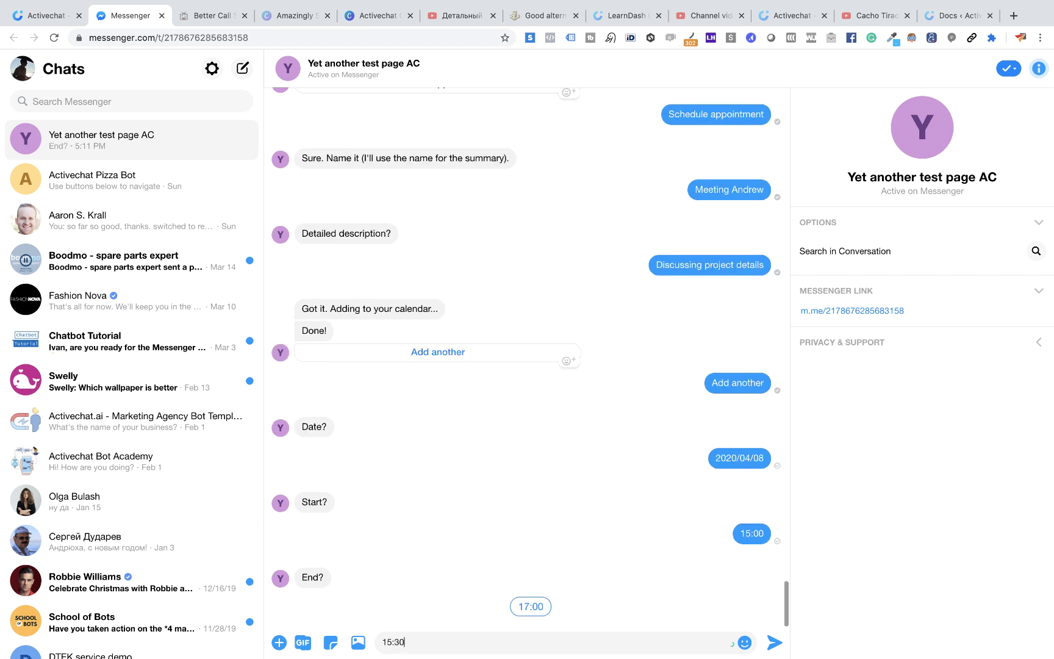
key(Return)
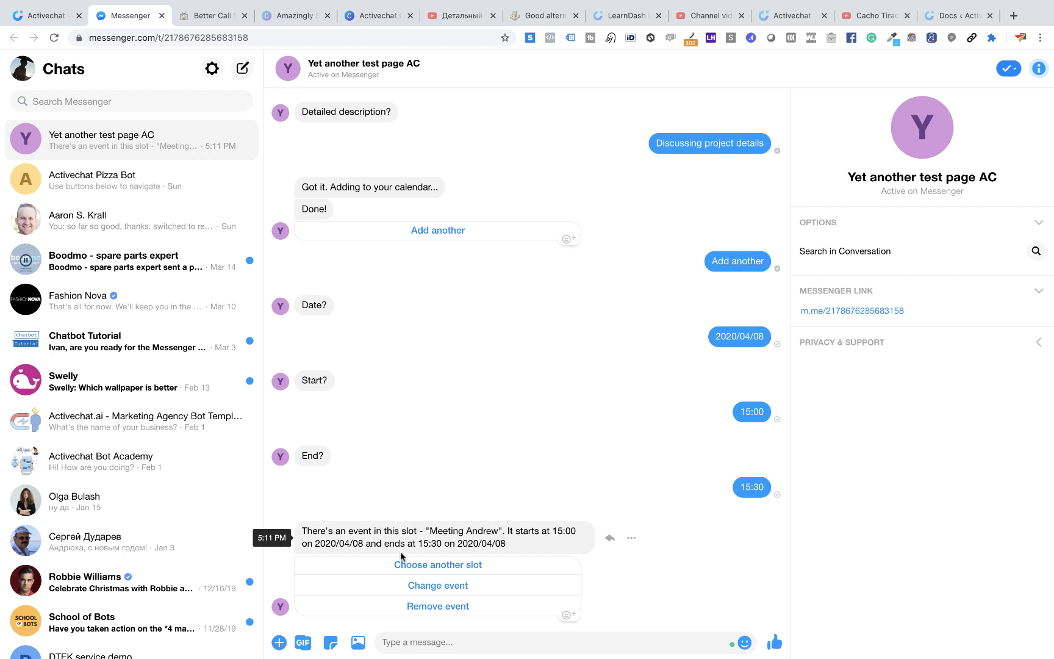
Change the event in the occupied slot through the Messenger chat, entering a new meeting name and the description "Discussing yet another project".
click(426, 586)
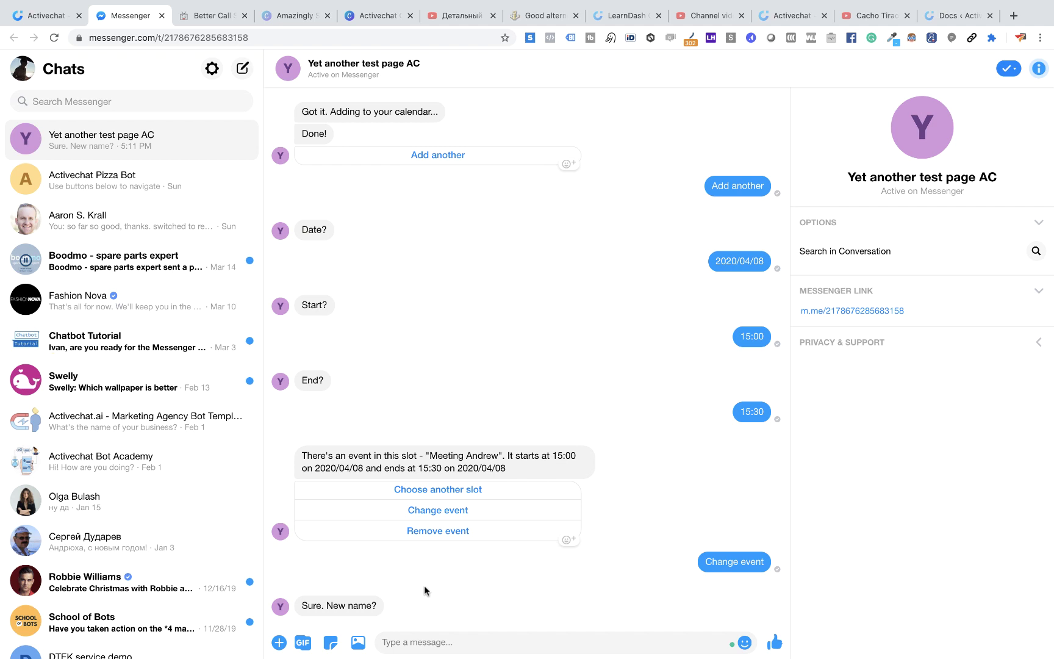
click(414, 643)
text(Meeting James)
key(Return)
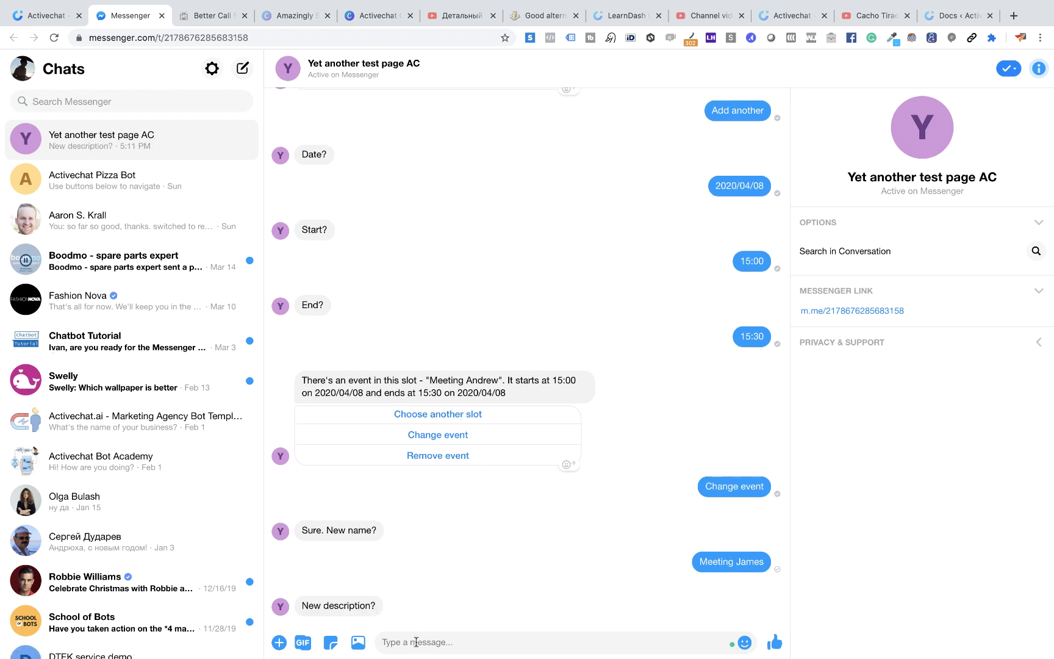
text(Discussing yet another project)
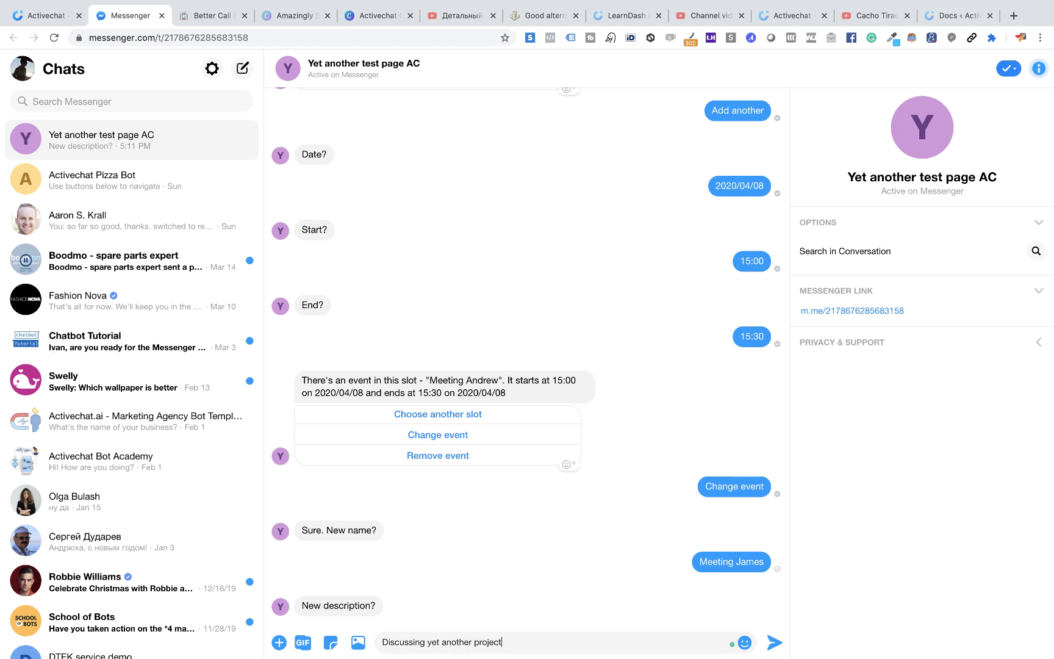
key(Return)
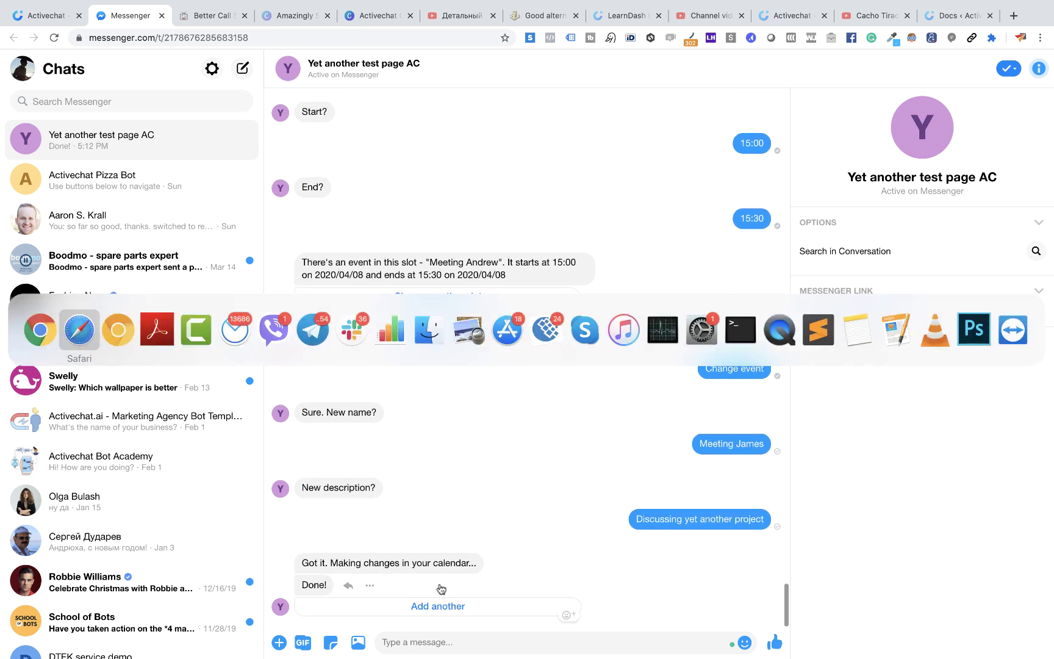
Switch to Google Calendar and examine the changed April 8 3pm event's name and description.
key(super+Tab)
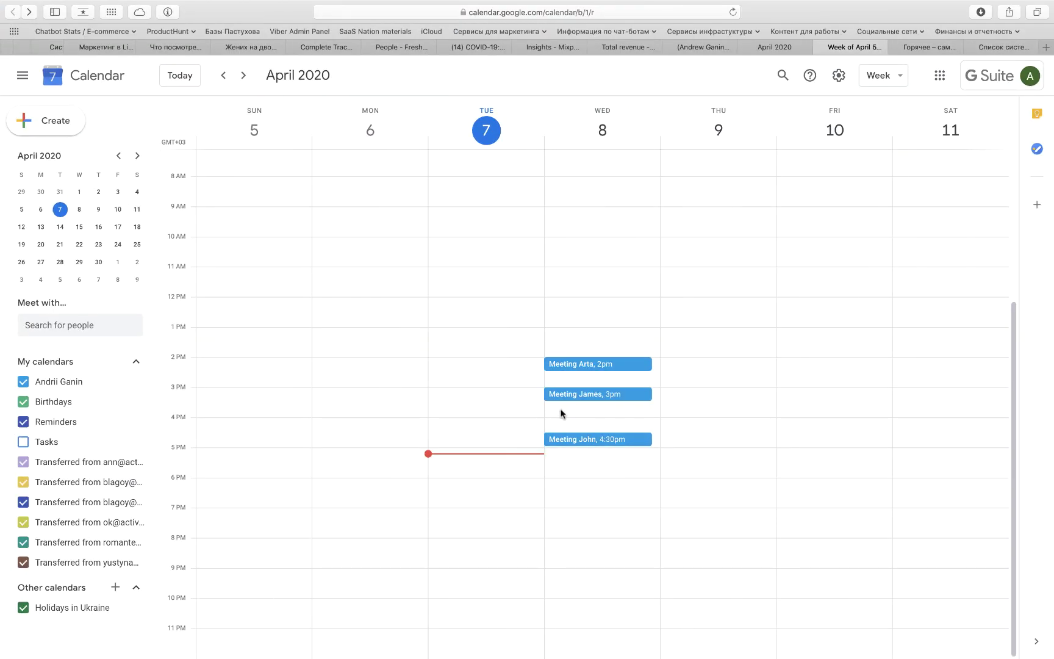
click(580, 393)
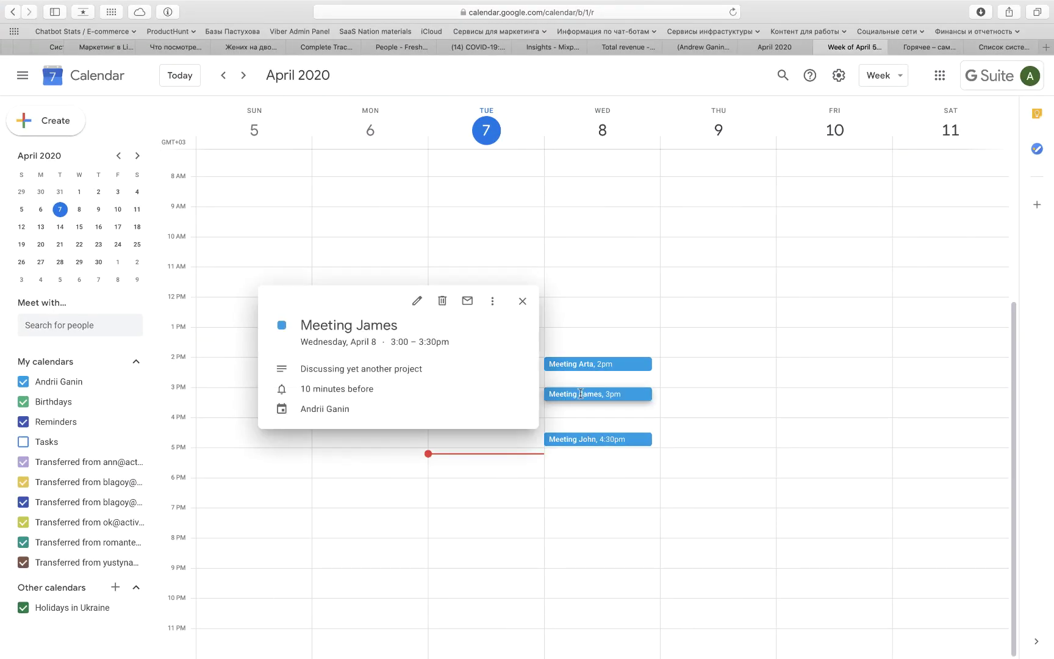
double_click(328, 368)
drag(328, 368, 417, 371)
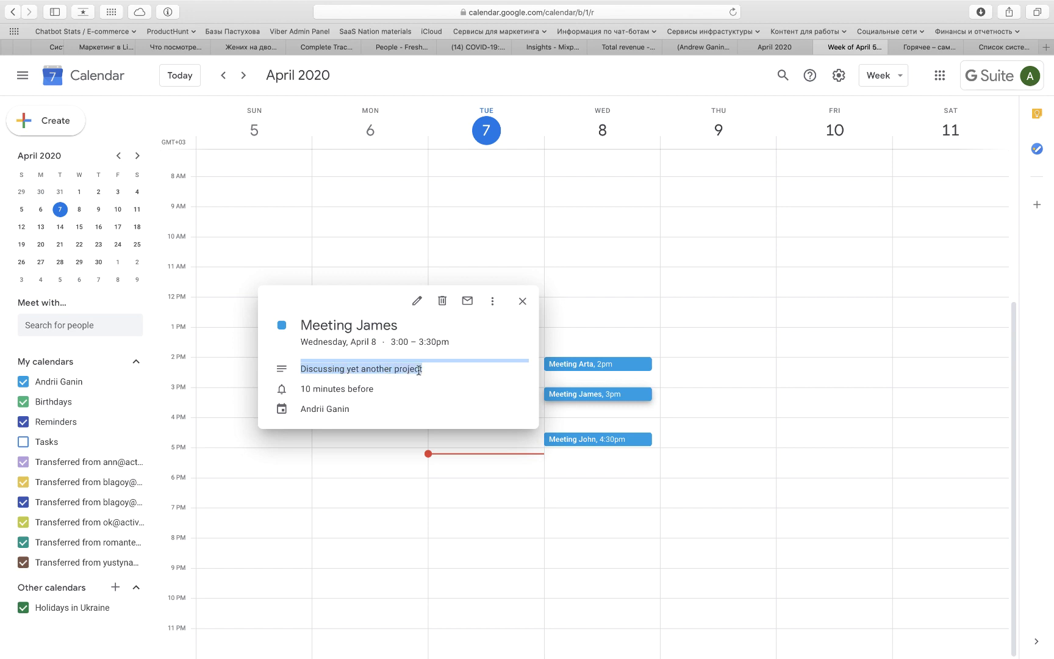
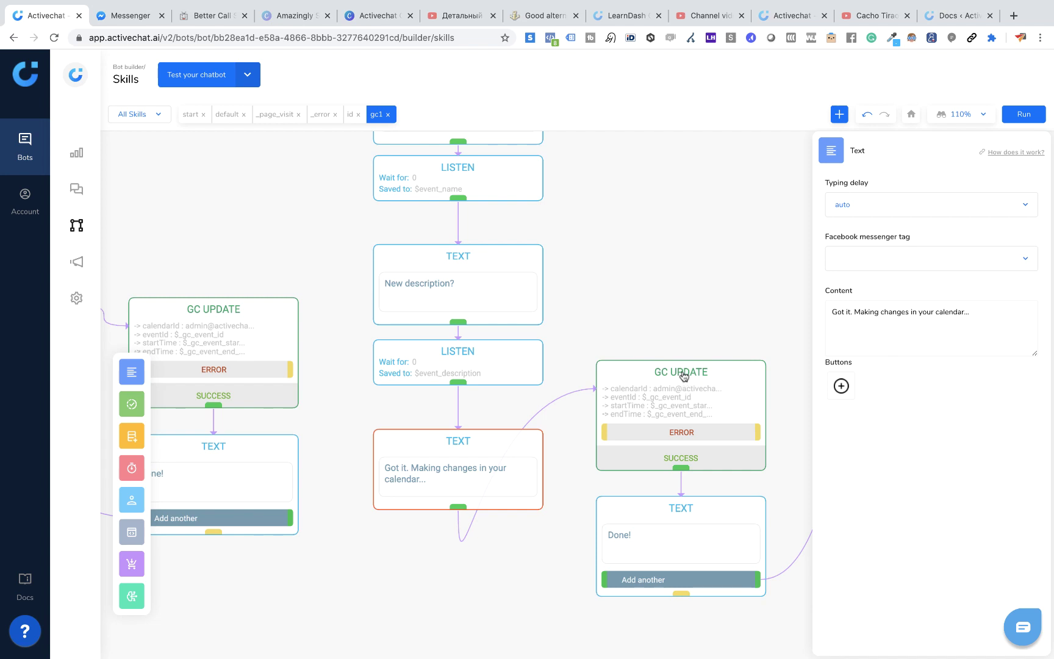
In the bot builder, inspect the start and end time variables in the GC Update block of the change-event branch.
click(687, 386)
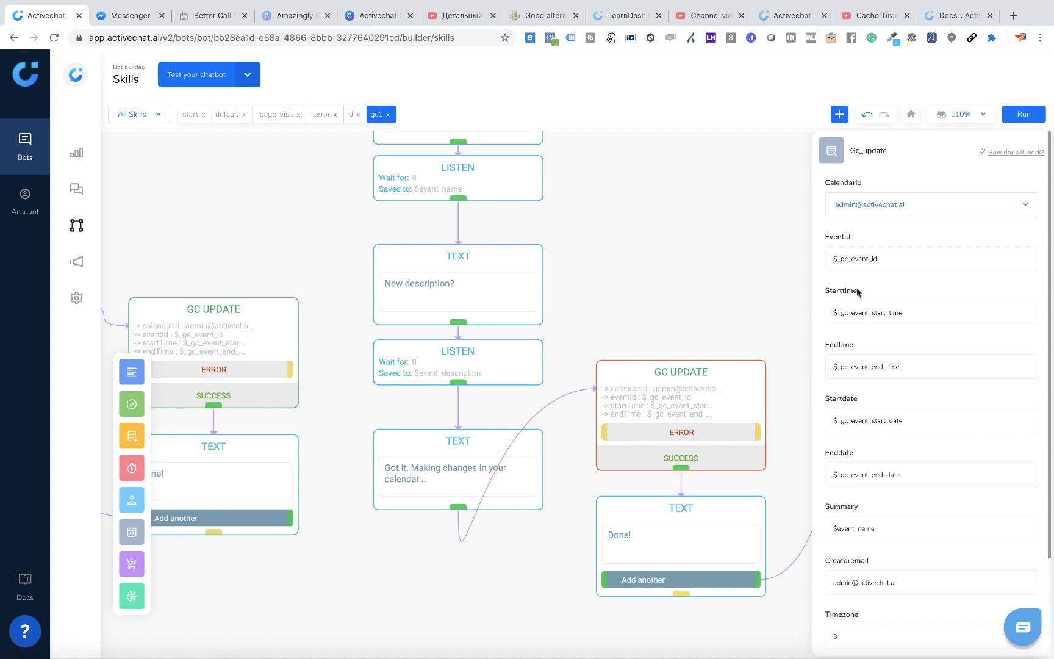
click(833, 313)
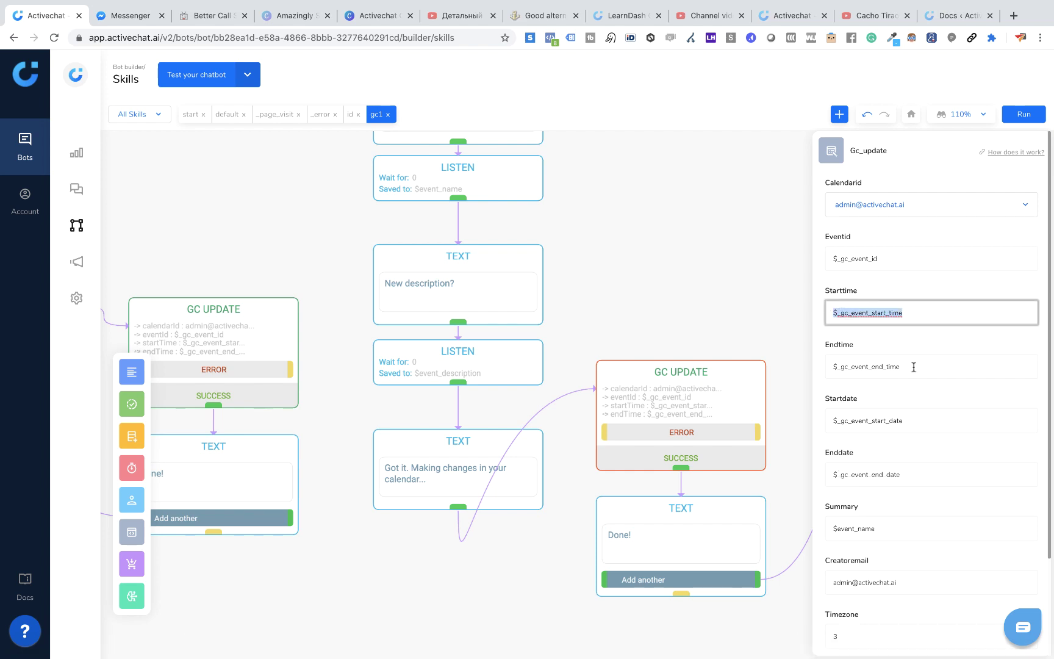
click(912, 367)
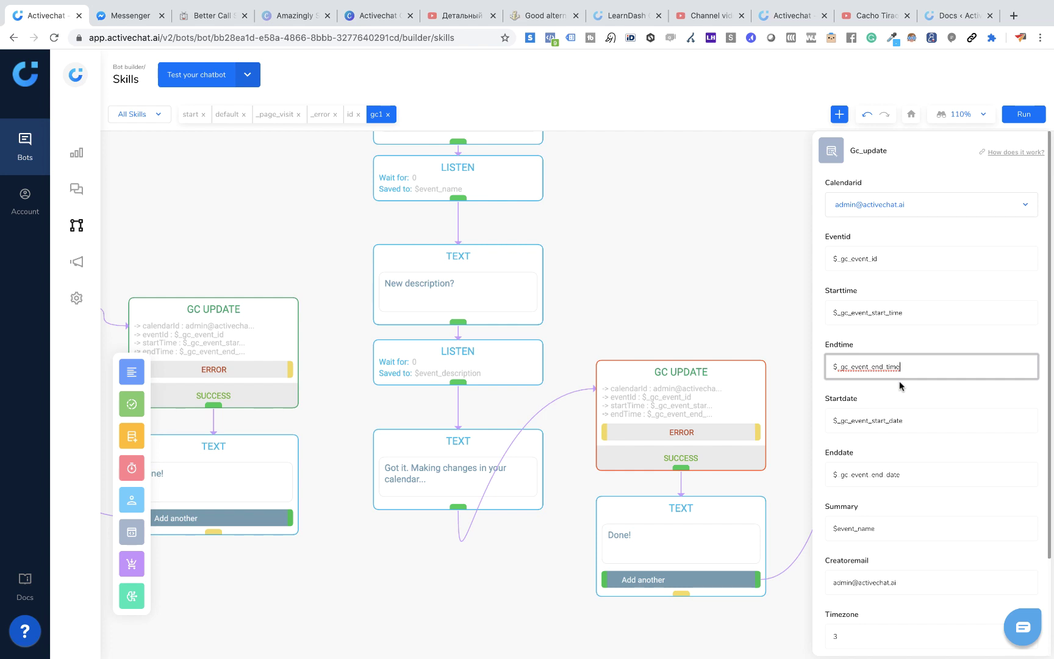
scroll(899, 380, down, 3)
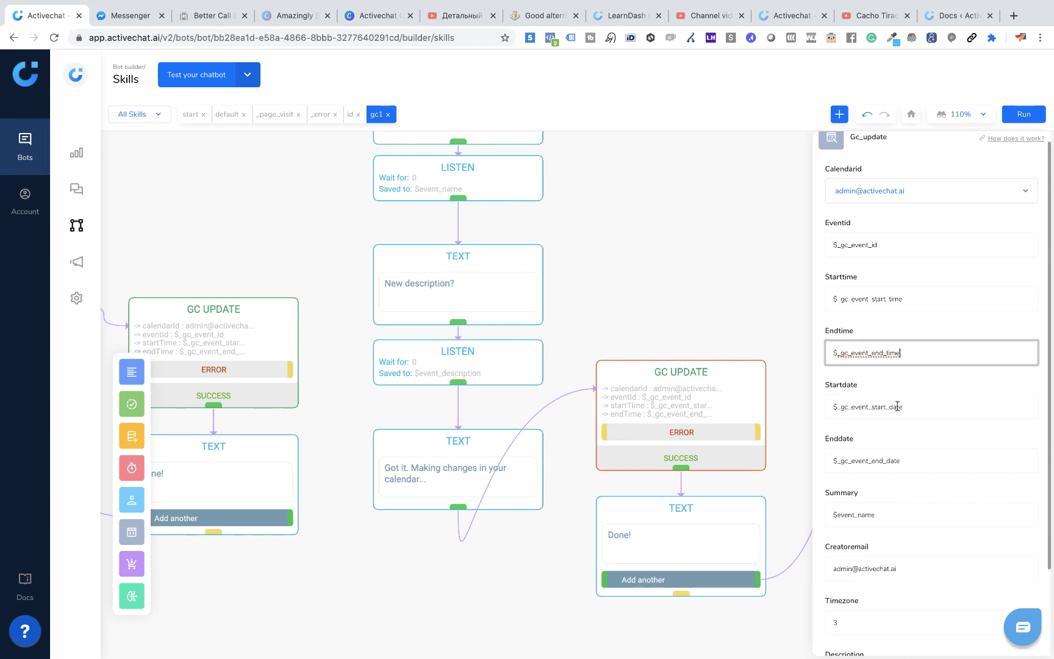
Compare the GC Update block's Summary and Description variables with the Listen blocks that collect them, and review its Timezone setting.
click(845, 423)
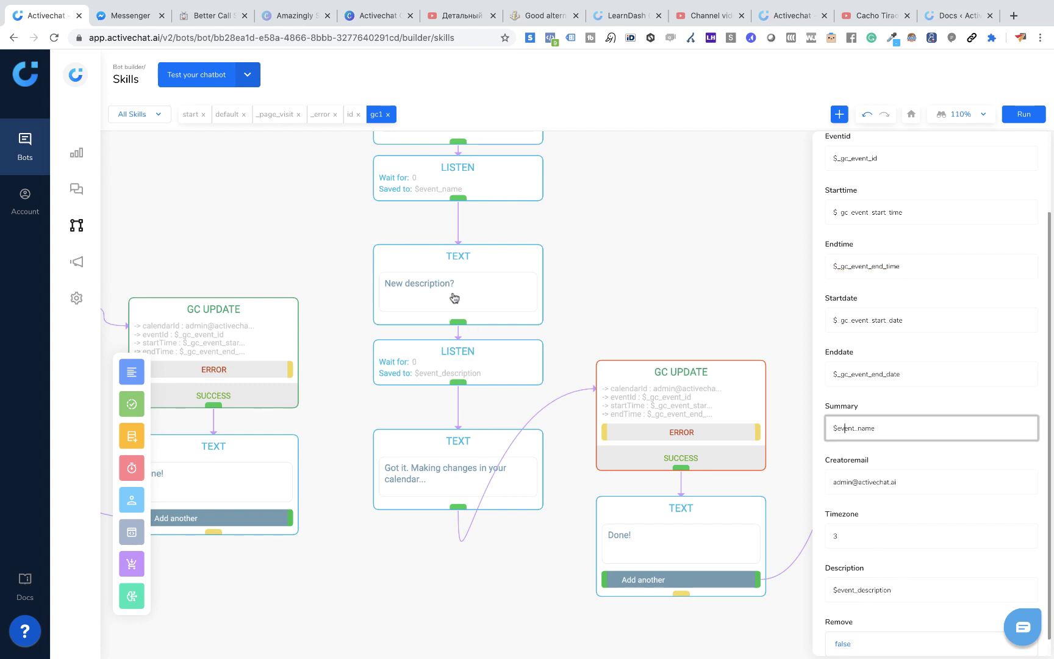
click(443, 358)
click(458, 169)
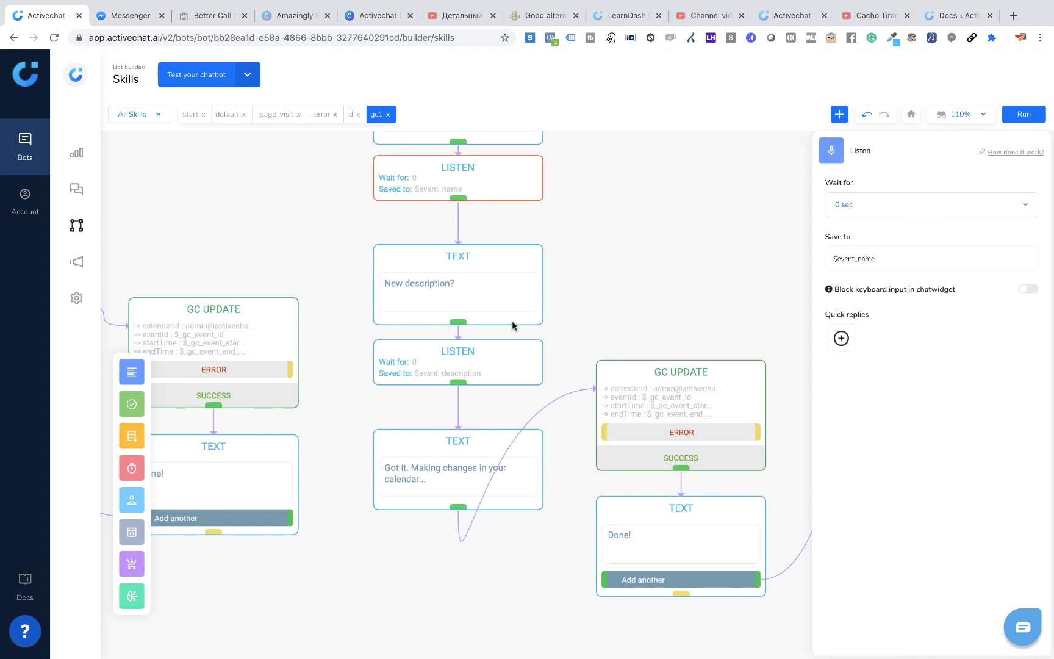
click(626, 372)
scroll(853, 572, down, 5)
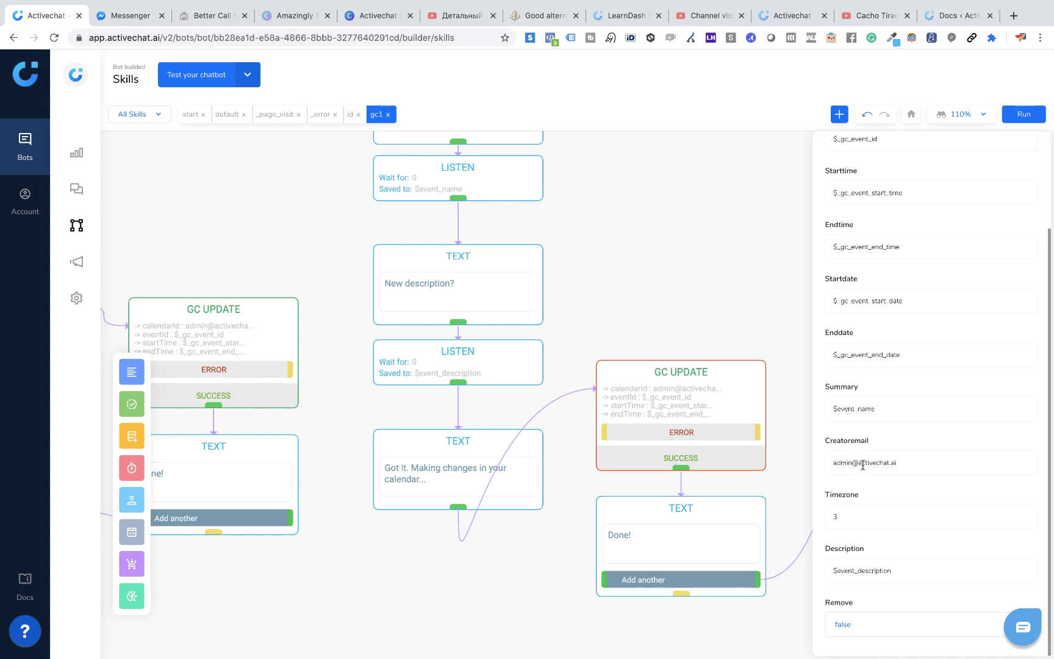
click(846, 516)
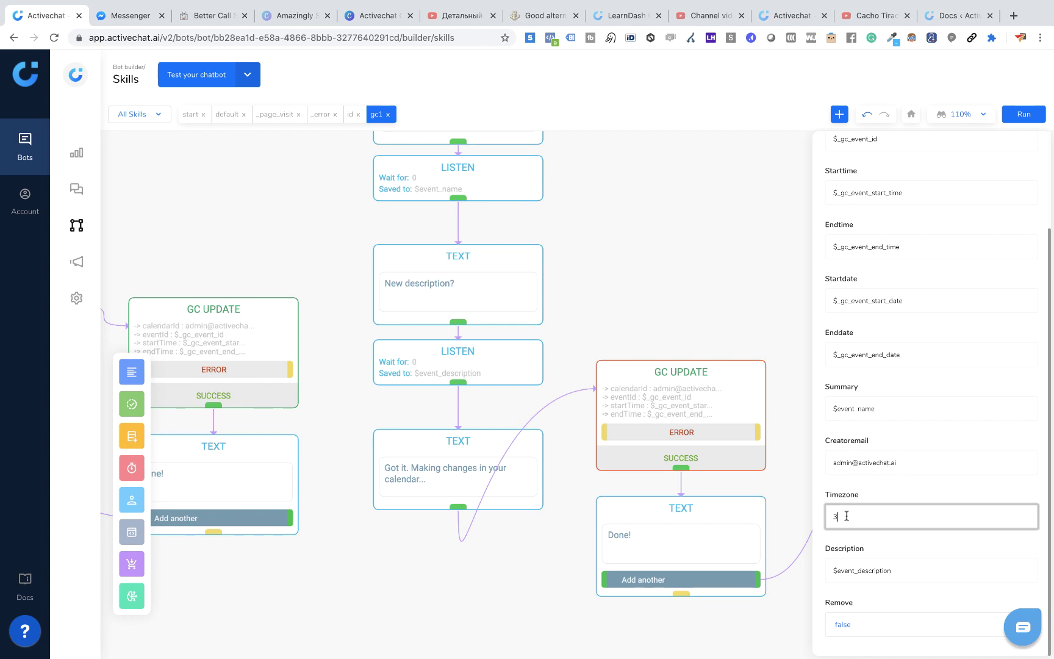
drag(846, 516, 830, 516)
Recheck the April 8 3pm event's details in Google Calendar, close them, and return to the Messenger chat.
click(125, 15)
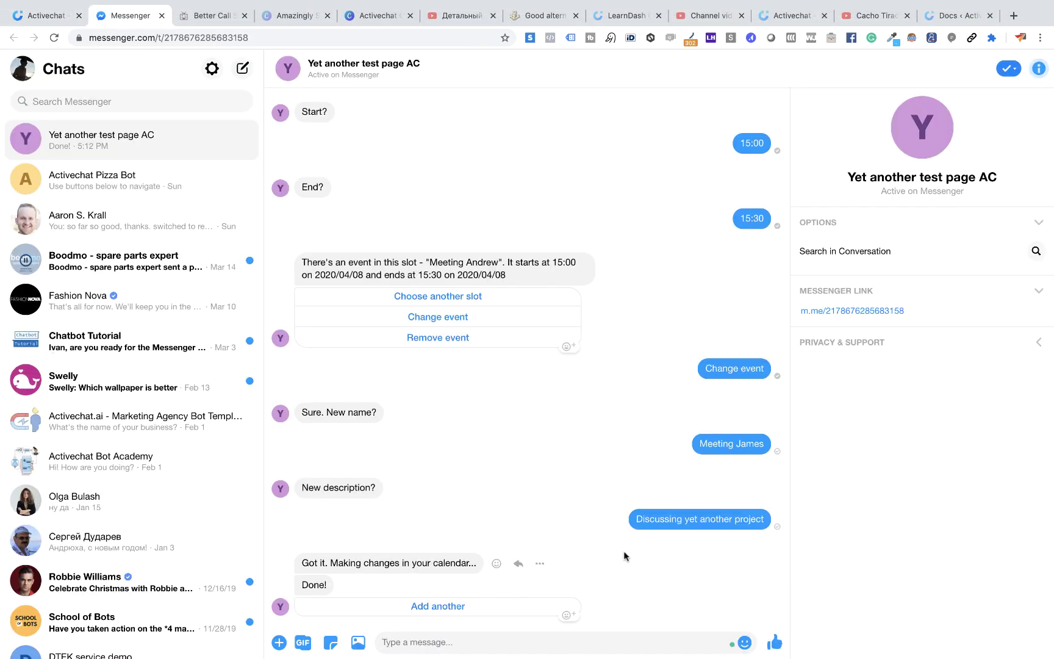
key(super+Tab)
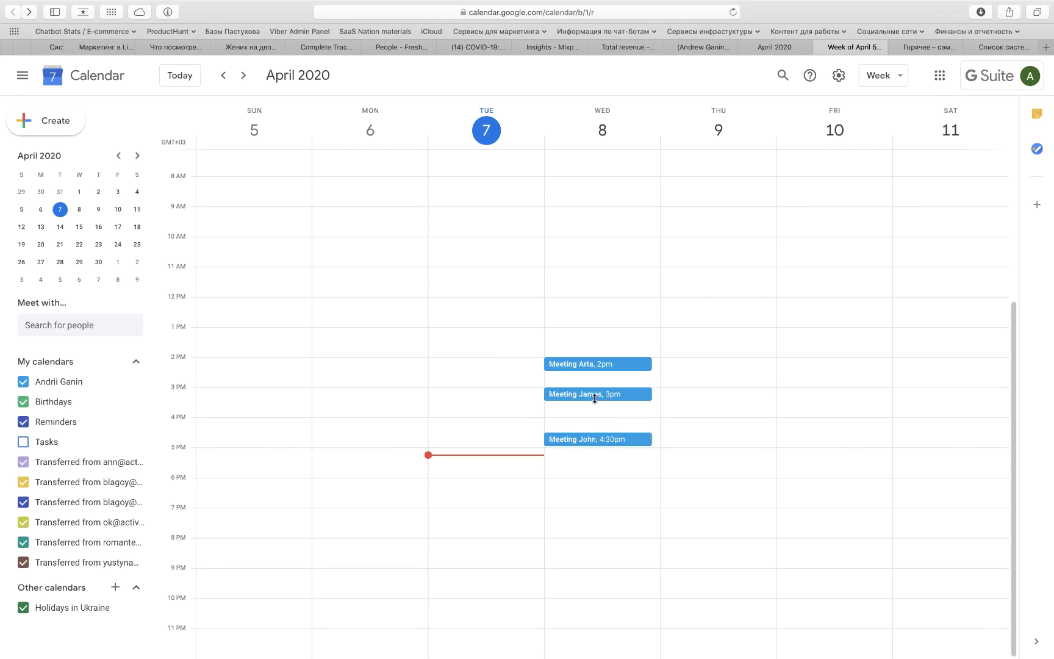
click(591, 395)
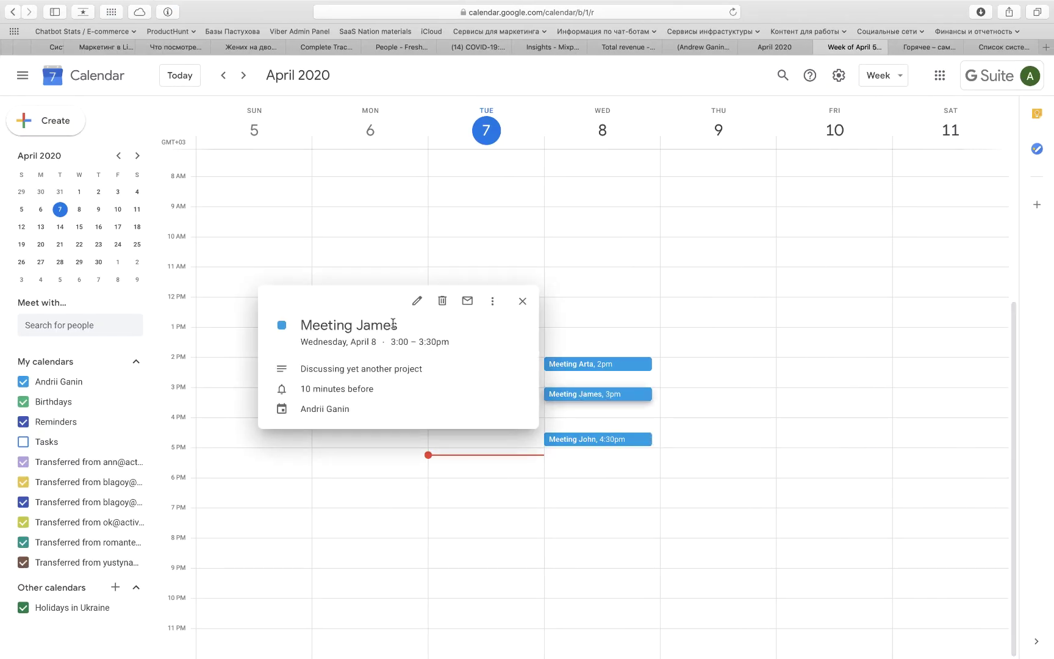
click(522, 301)
key(super+Tab)
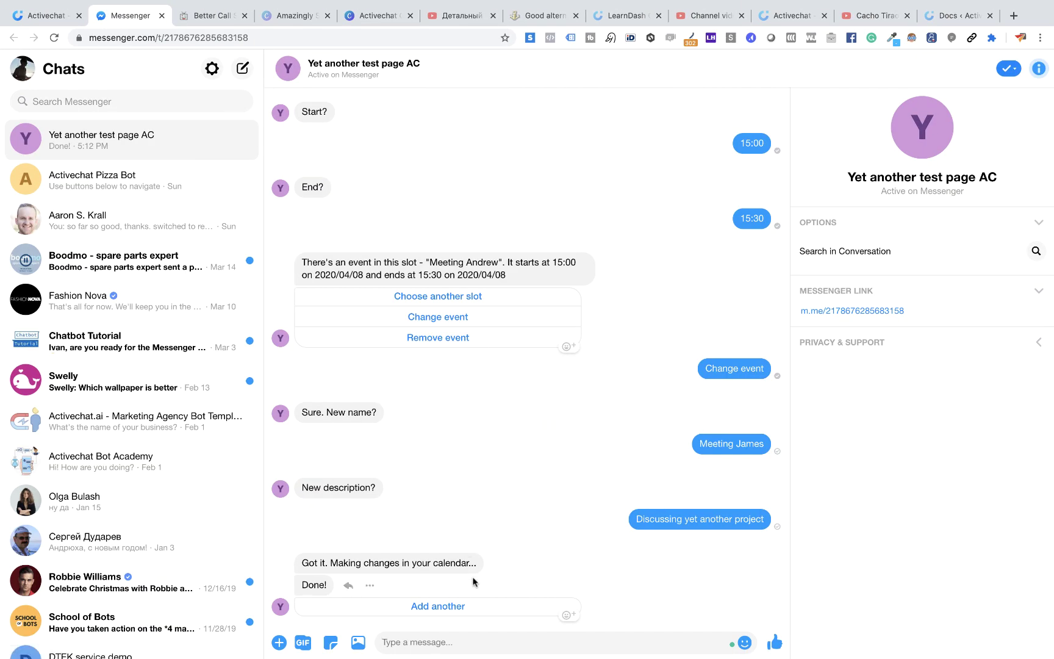
key(super+Tab)
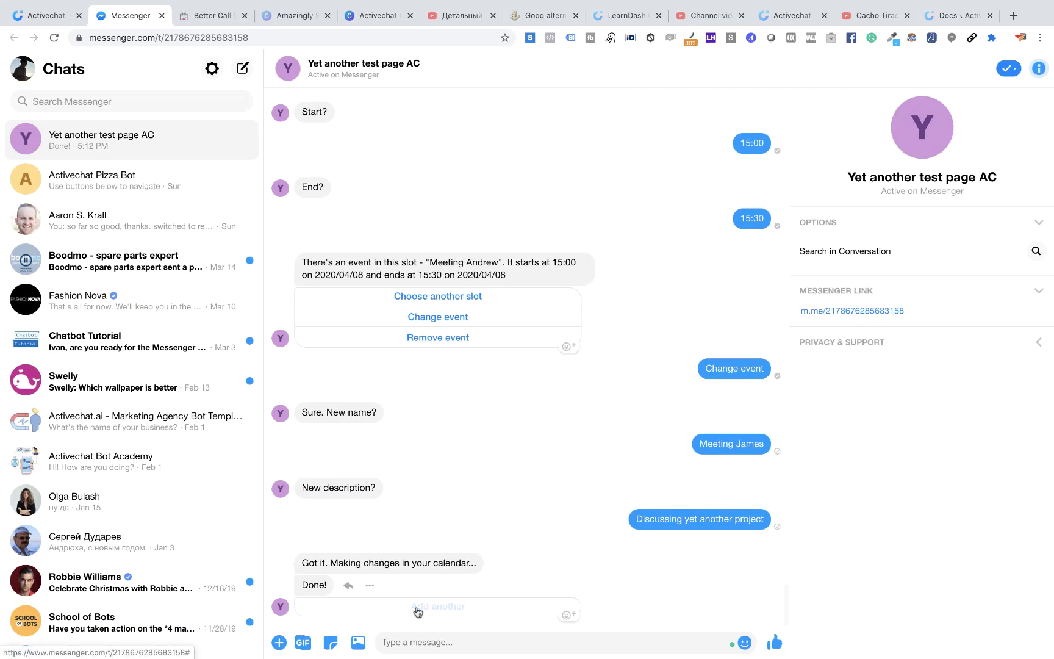
Choose Add another in the Messenger chat and check the slot on 2020/04/08 from 14:00 to 14:30.
click(417, 606)
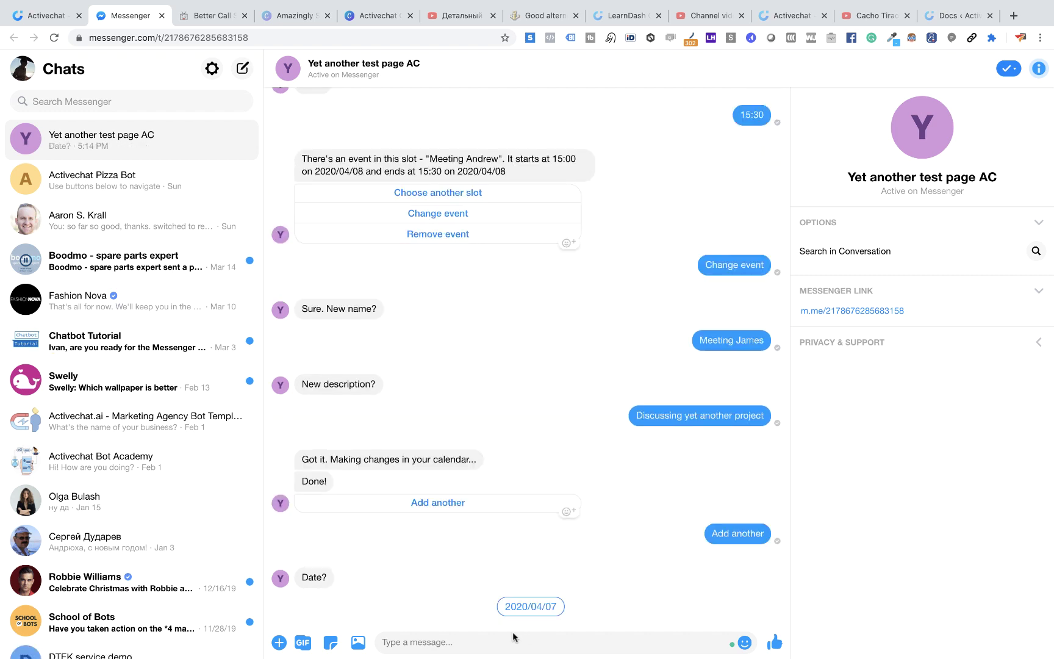
click(486, 645)
text(2020/04/08)
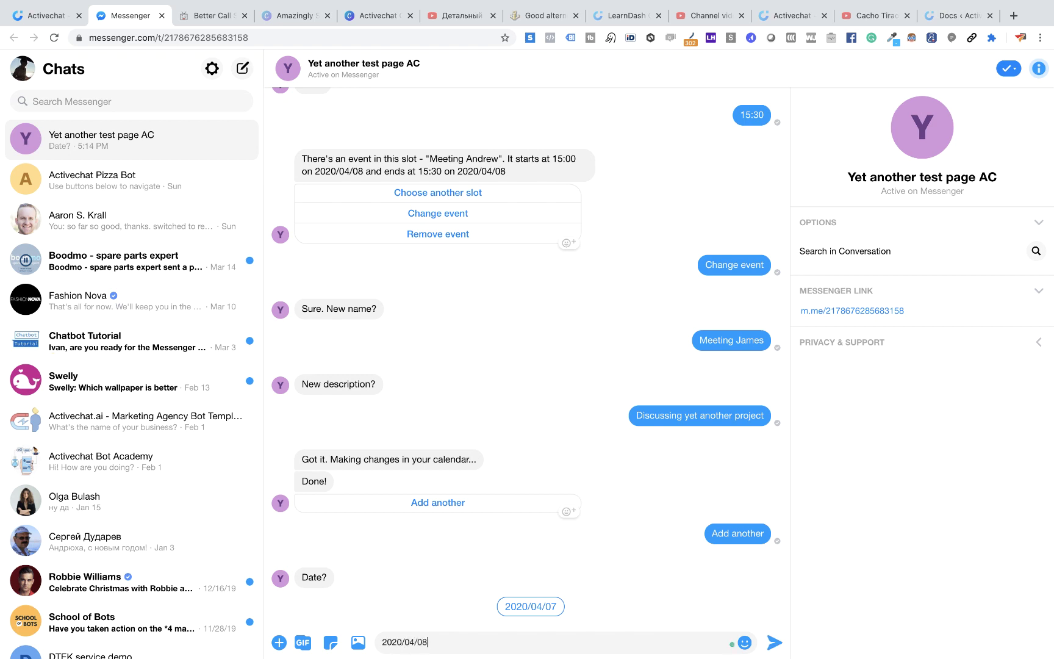
key(Return)
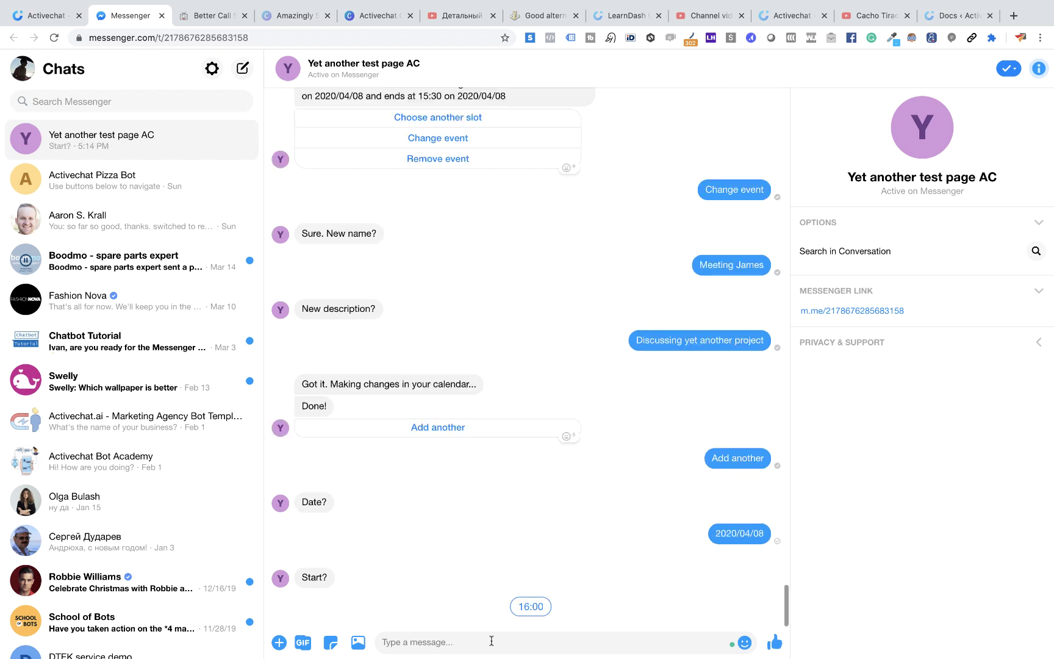
text(14)
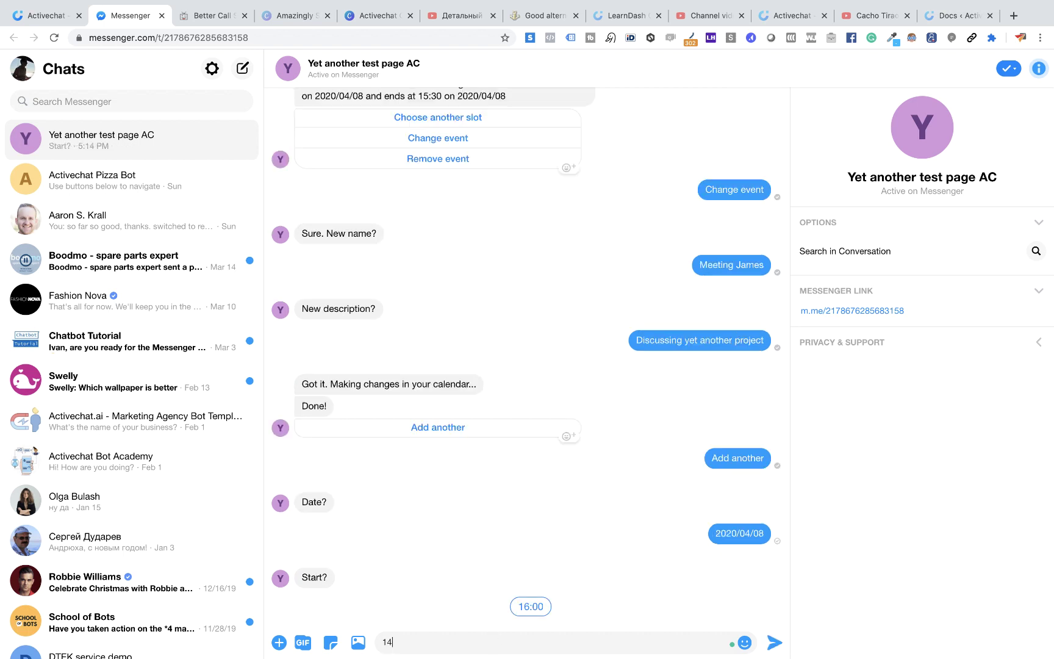
text(:00)
key(Return)
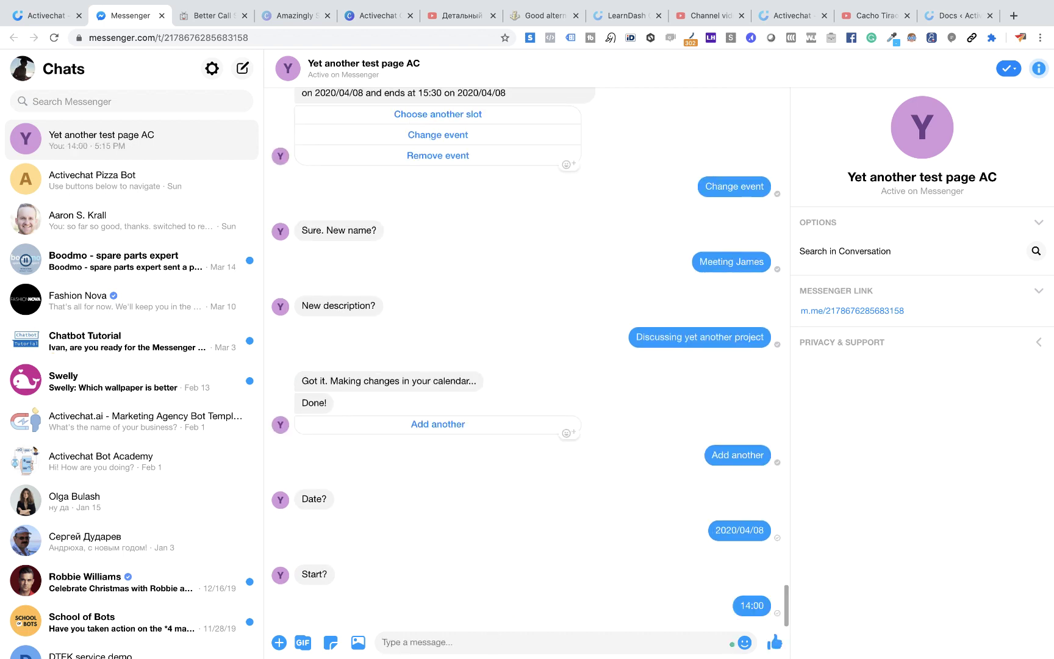
text(14:30)
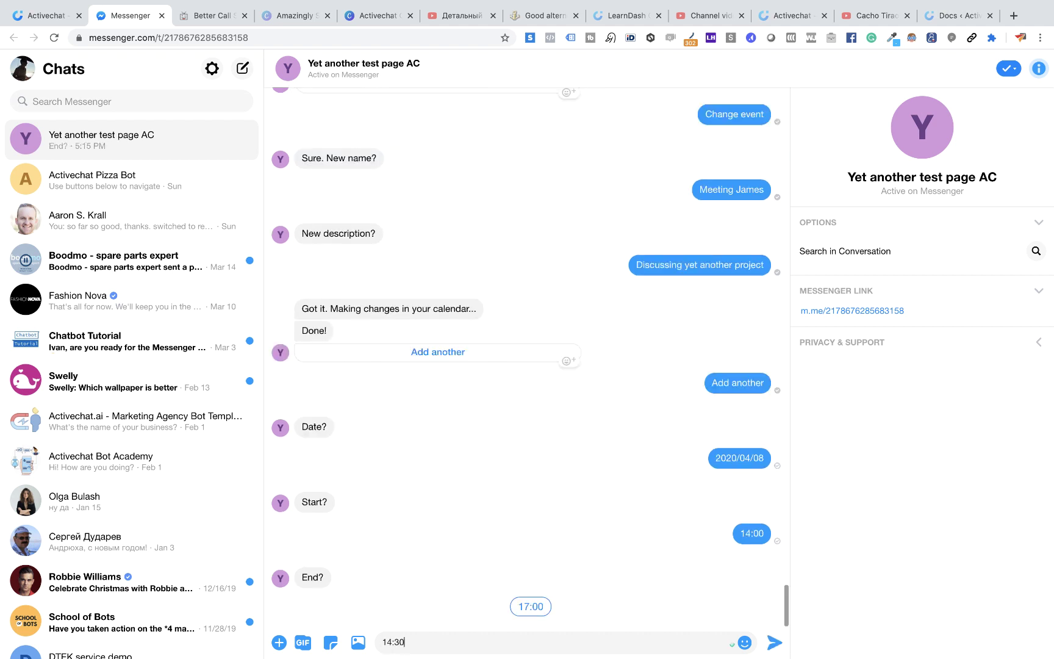
key(Return)
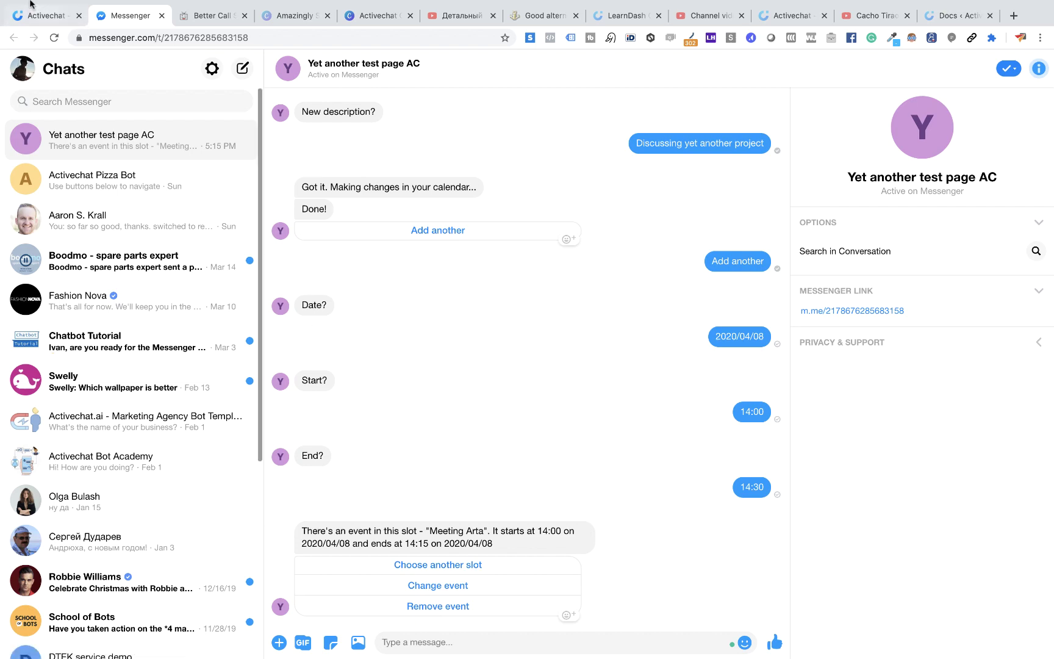
Return to the bot builder and review the occupied-slot message, the removal confirmation text and the Send block they lead to.
click(43, 18)
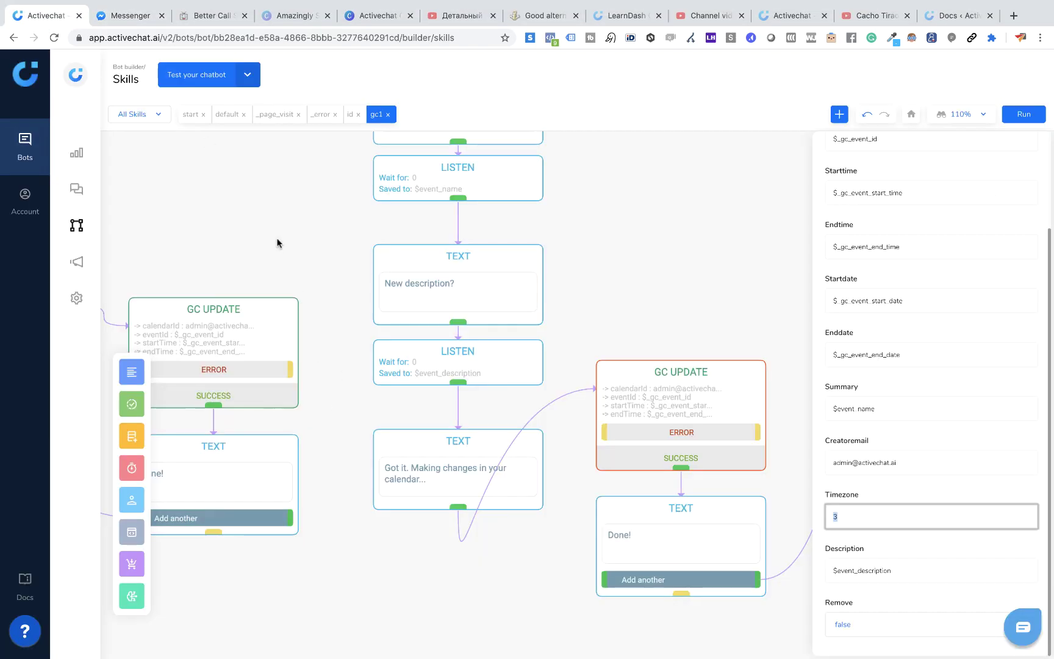
drag(300, 247, 647, 437)
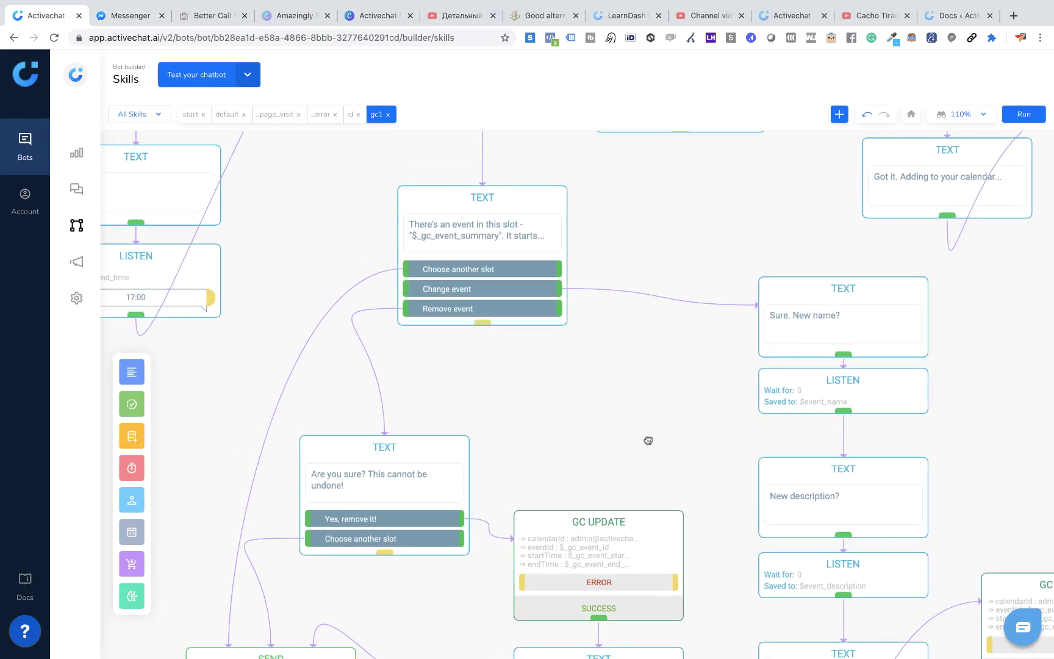
click(483, 201)
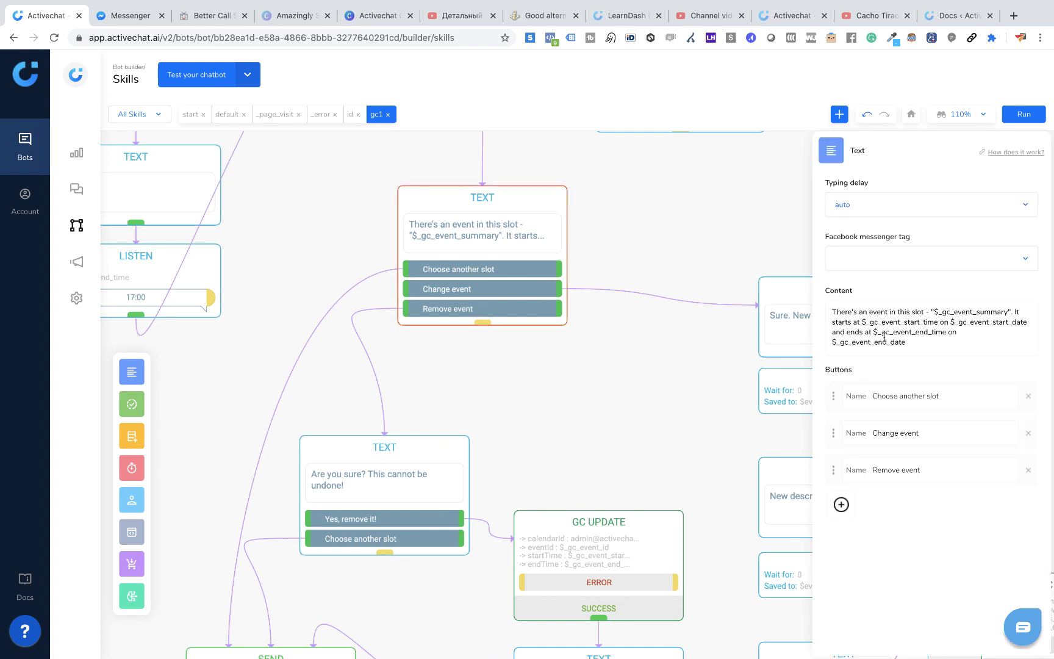
click(393, 453)
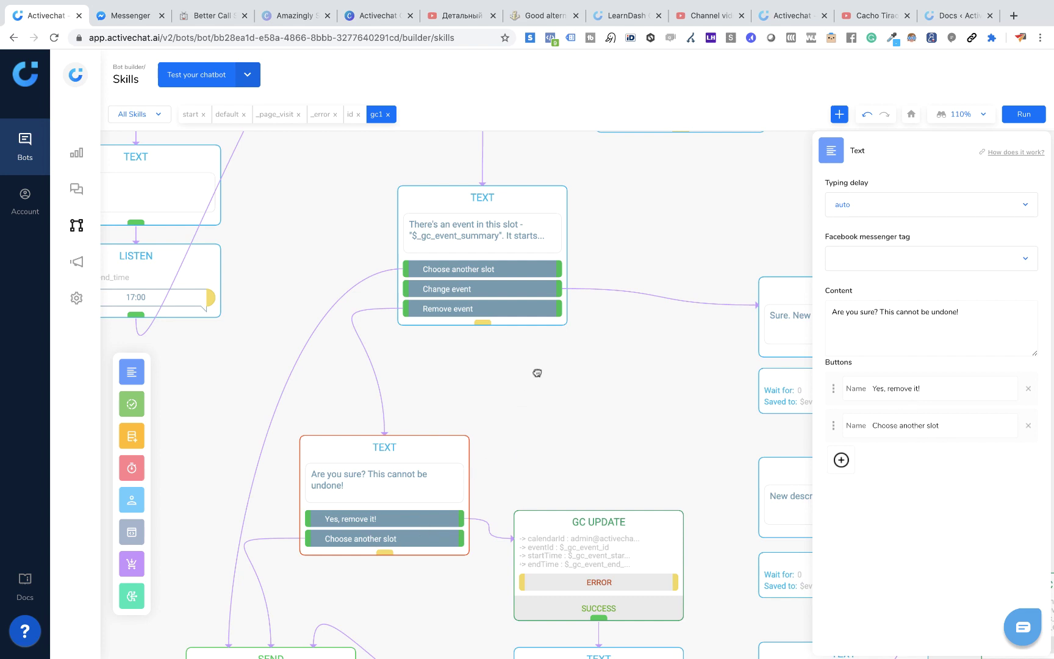
scroll(537, 373, down, 4)
scroll(536, 372, left, 2)
click(290, 564)
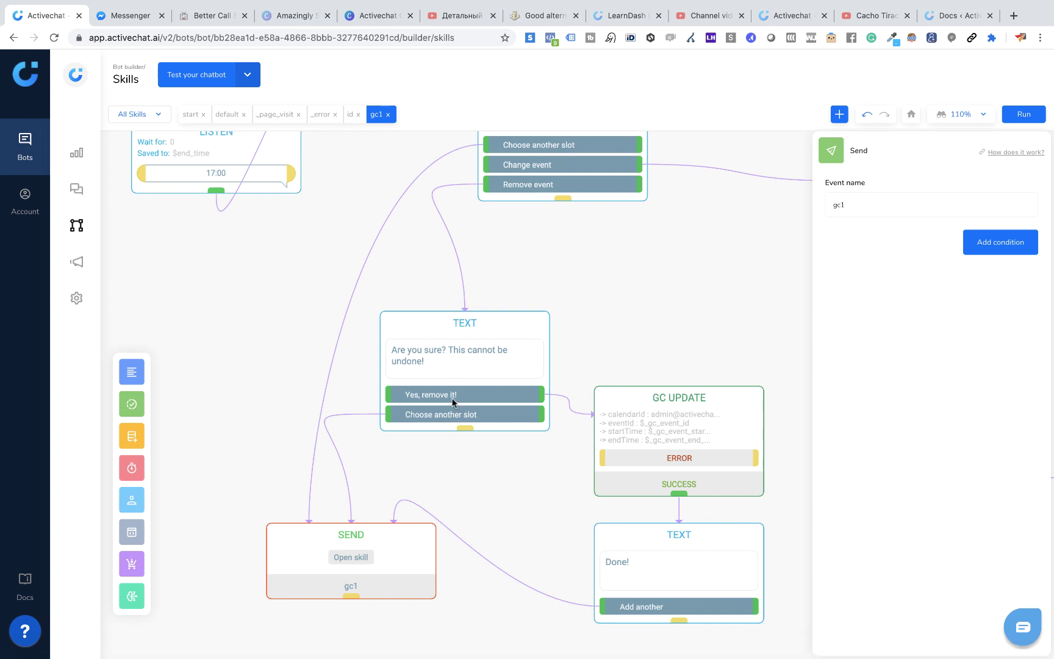
Inspect the GC Update block on the removal branch, from its Eventid variable down to its Remove setting.
click(637, 401)
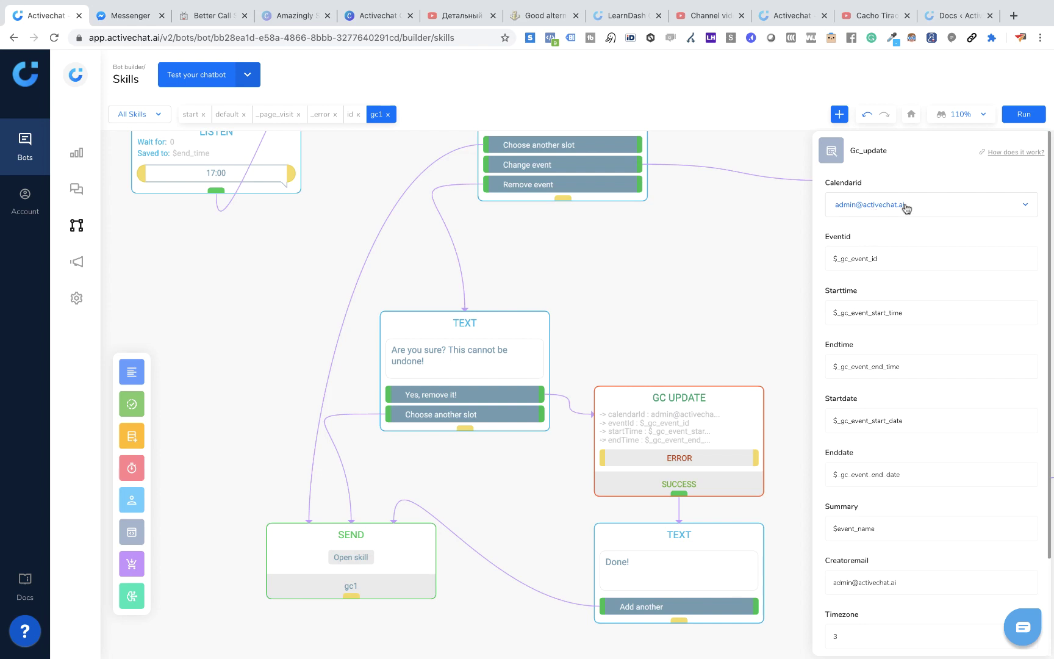
click(891, 258)
key(ctrl+a)
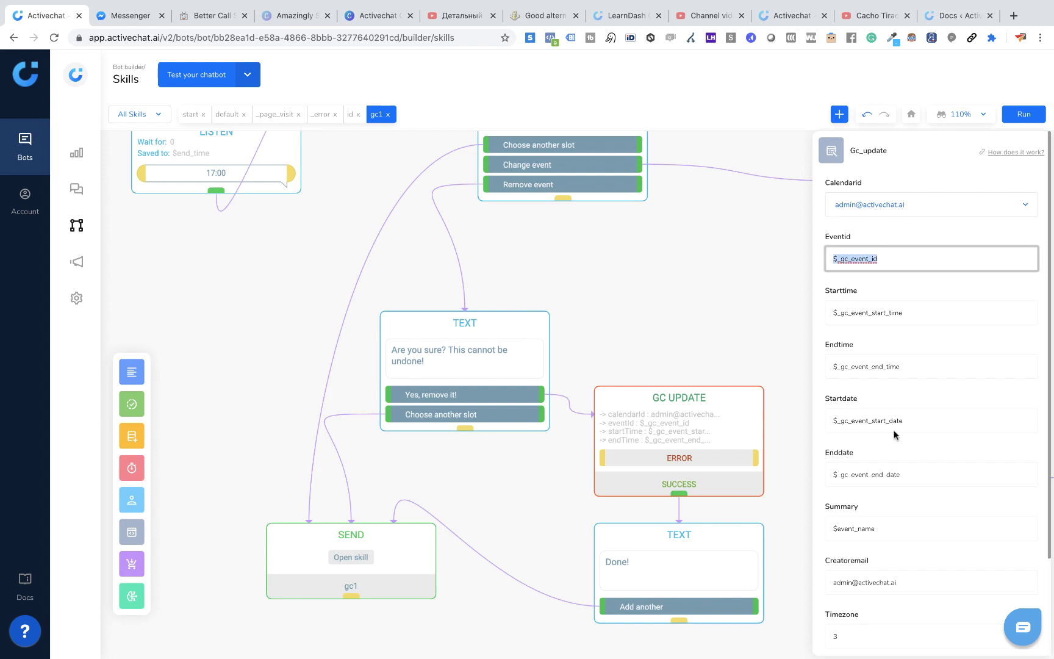
scroll(829, 451, down, 3)
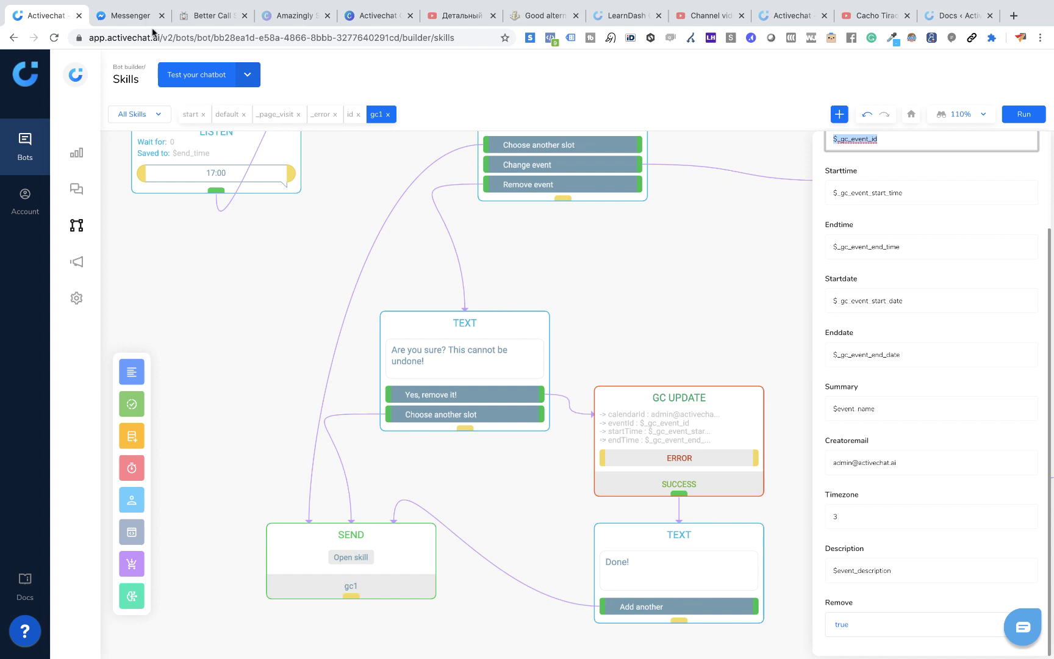
Switch to the Messenger chat, remove the 14:00 event on 2020/04/08 with confirmation, and check that slot in Google Calendar.
click(133, 14)
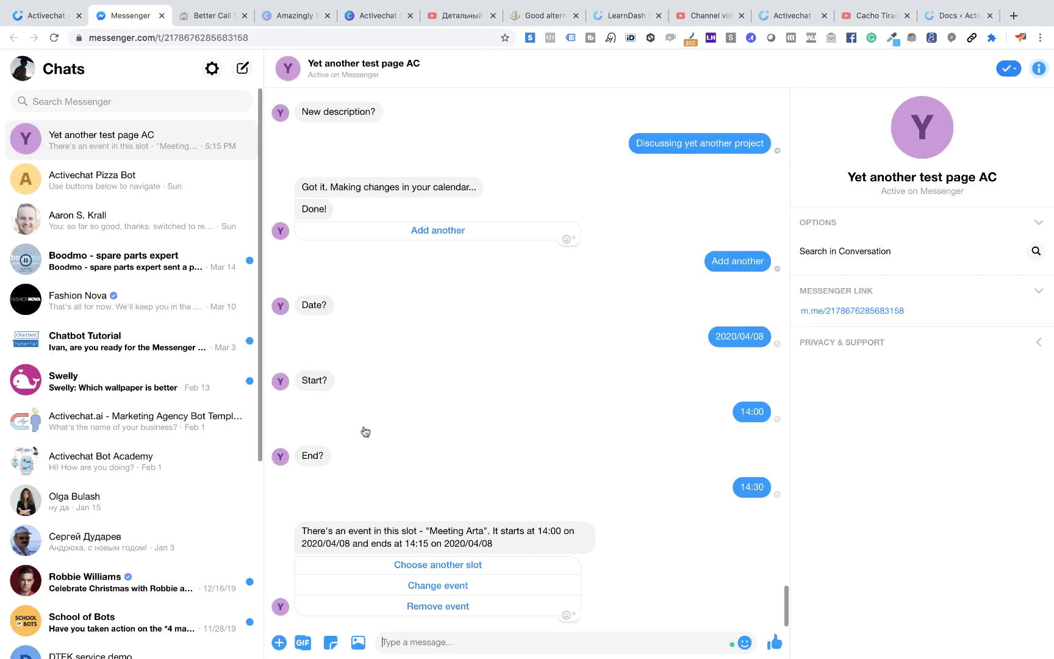
click(445, 607)
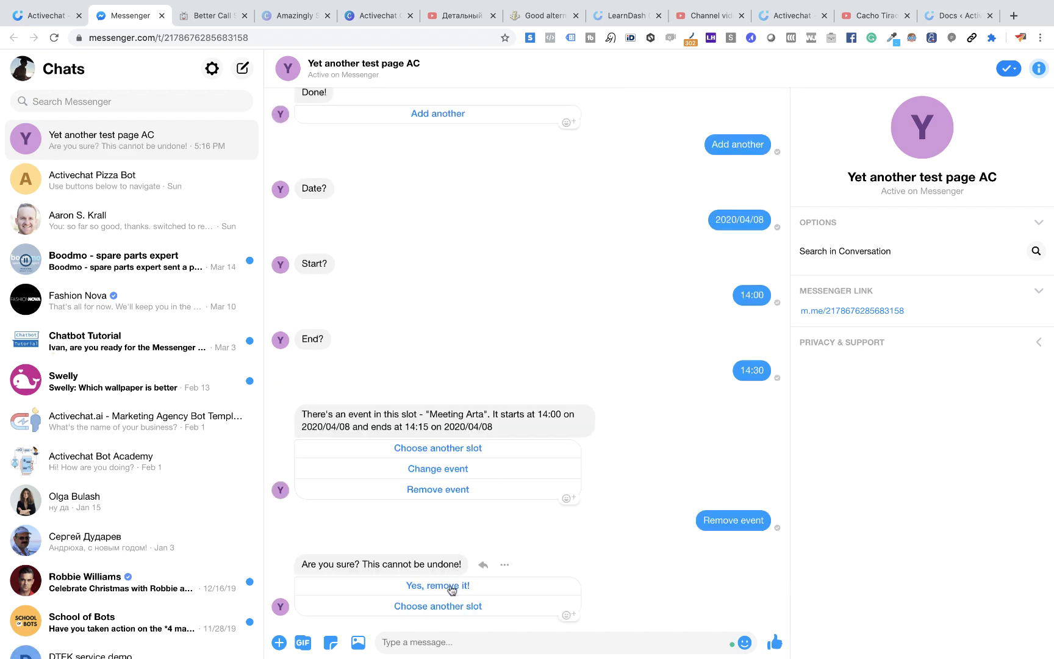
click(451, 586)
key(super+Tab)
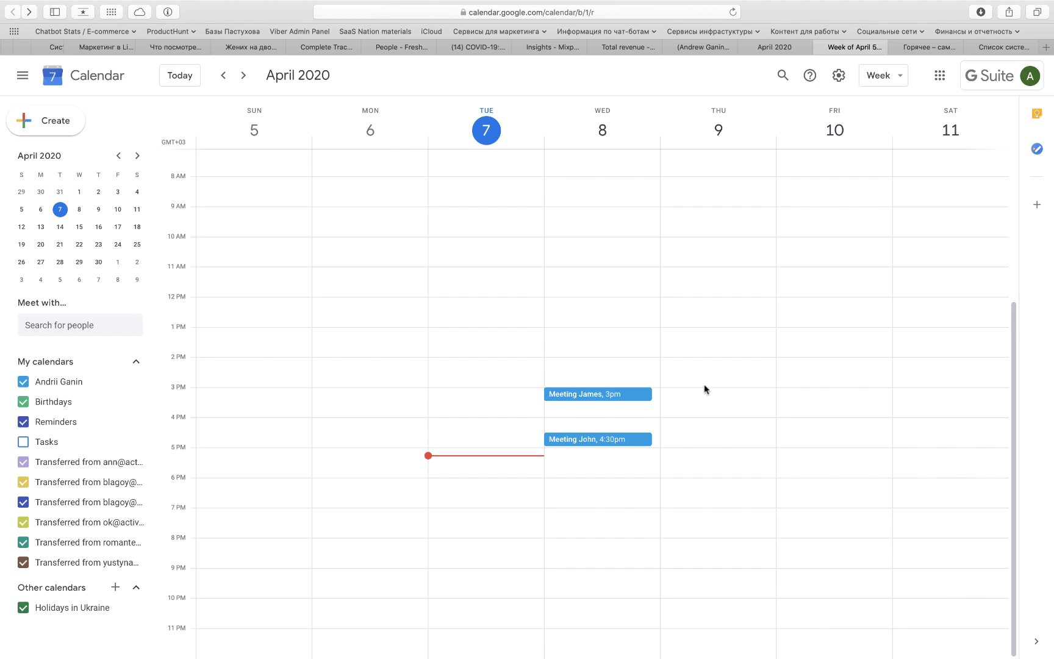
key(super+Tab)
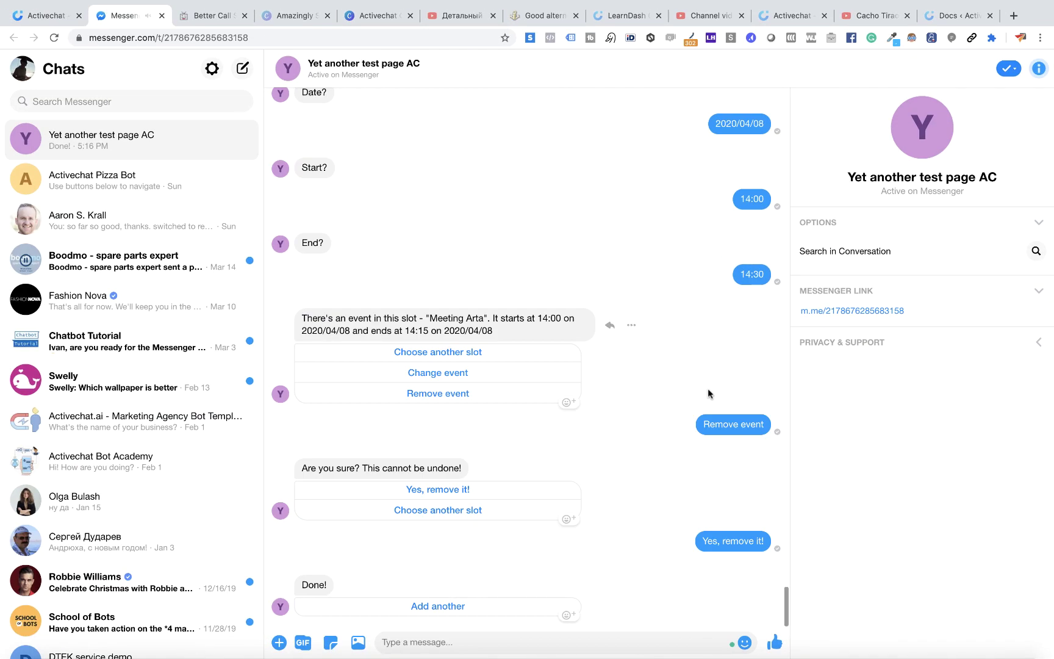
Return to the bot builder and review the complete gc1 skill flow as an overview.
click(46, 17)
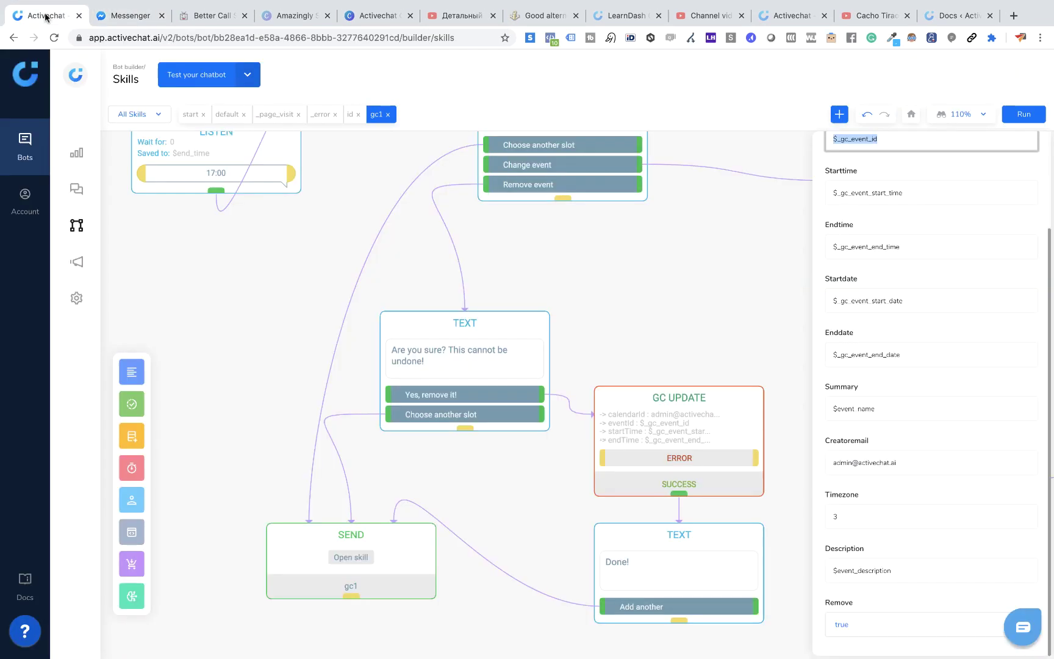
scroll(292, 299, down, 5)
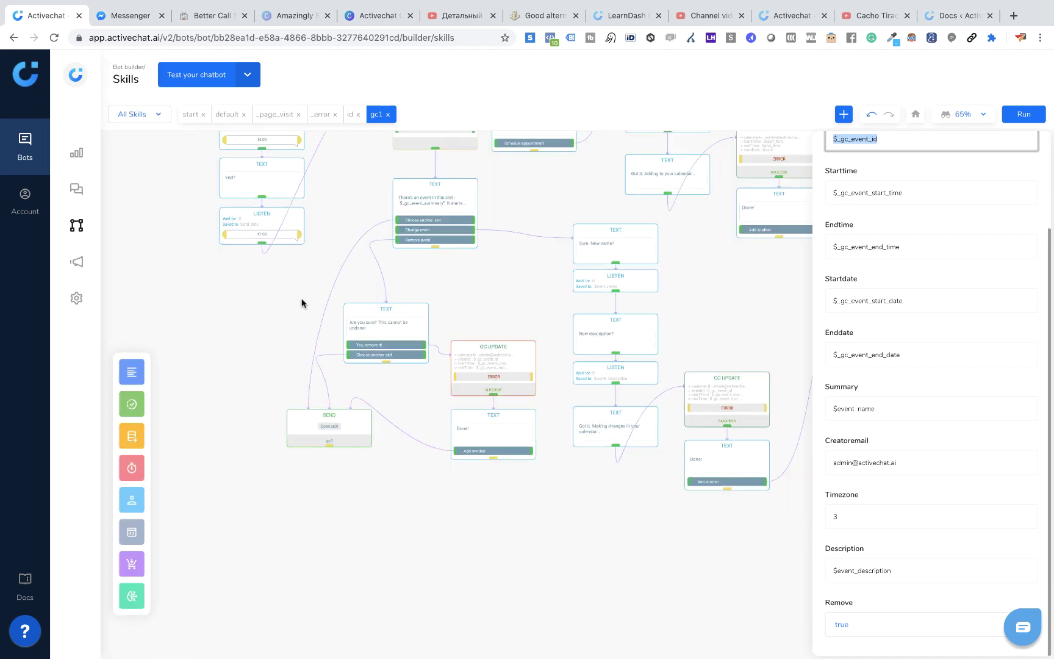
drag(301, 303, 518, 313)
scroll(489, 409, down, 2)
drag(489, 409, 487, 445)
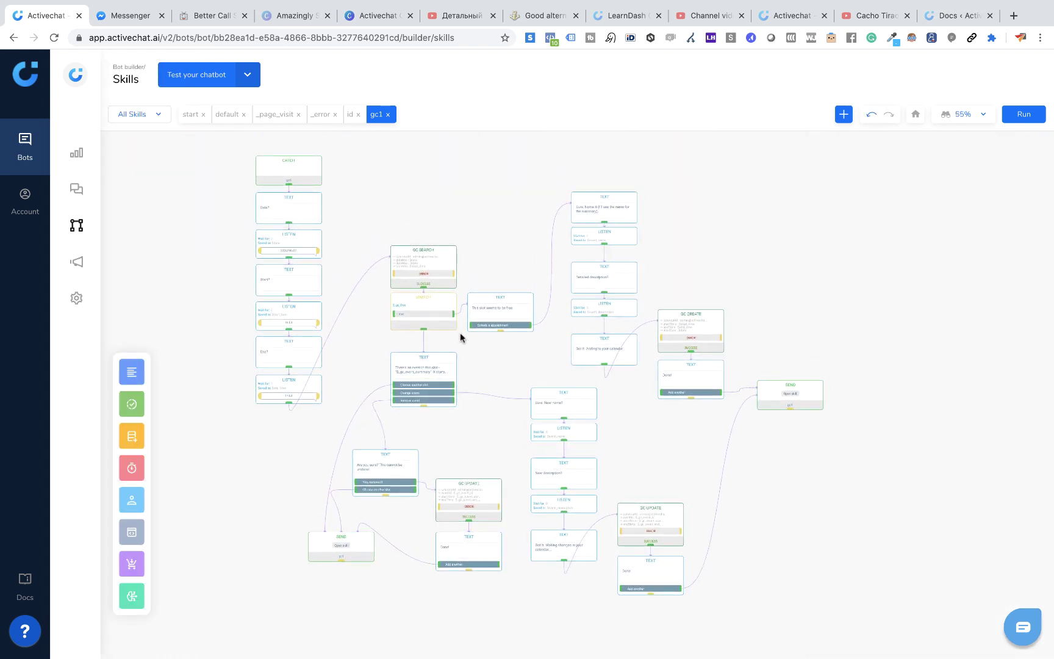